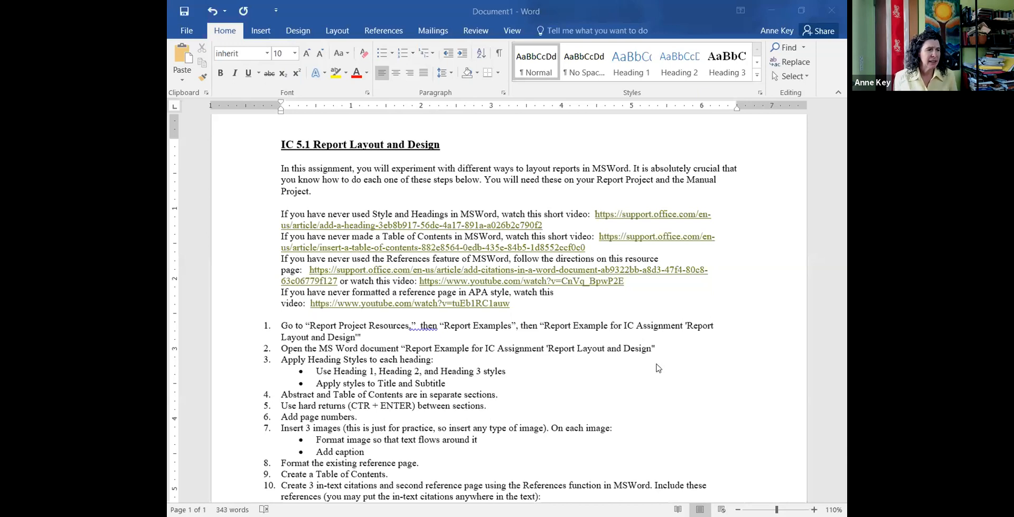
pyautogui.scroll(1, 657, 368)
pyautogui.scroll(1, 657, 368)
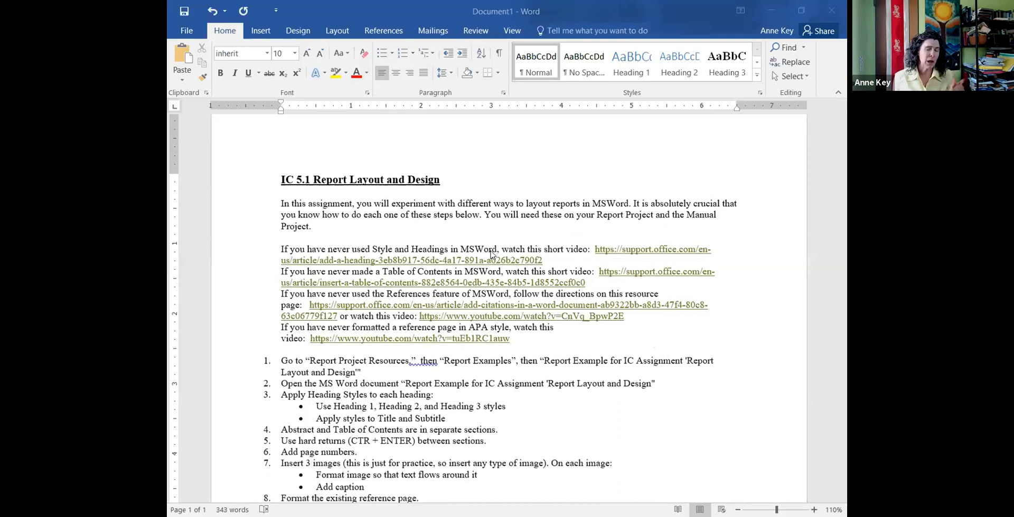
pyautogui.scroll(-2, 515, 289)
pyautogui.scroll(1, 514, 290)
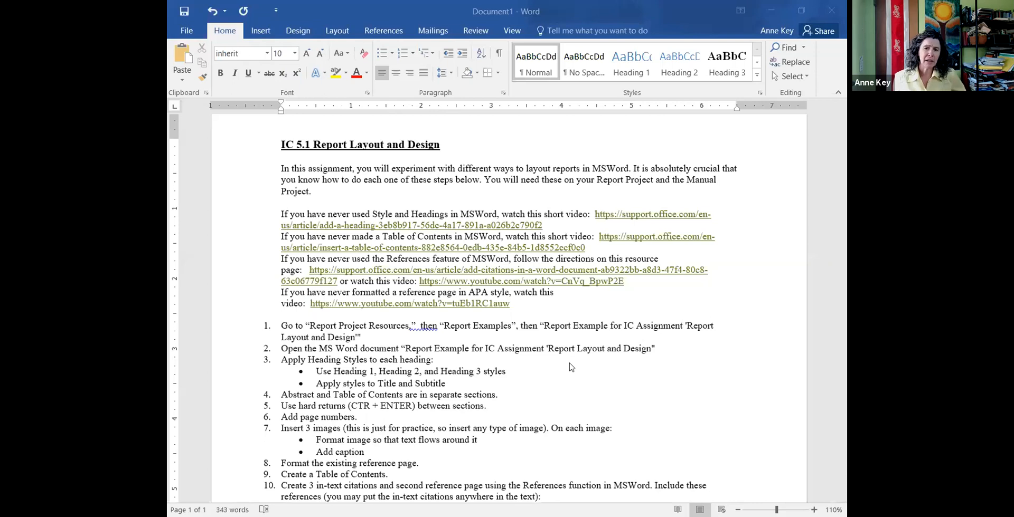
# - Switch to the course site in the browser and open the Report Examples folder inside Report Project Resources
pyautogui.hotkey('alt', 'Tab')
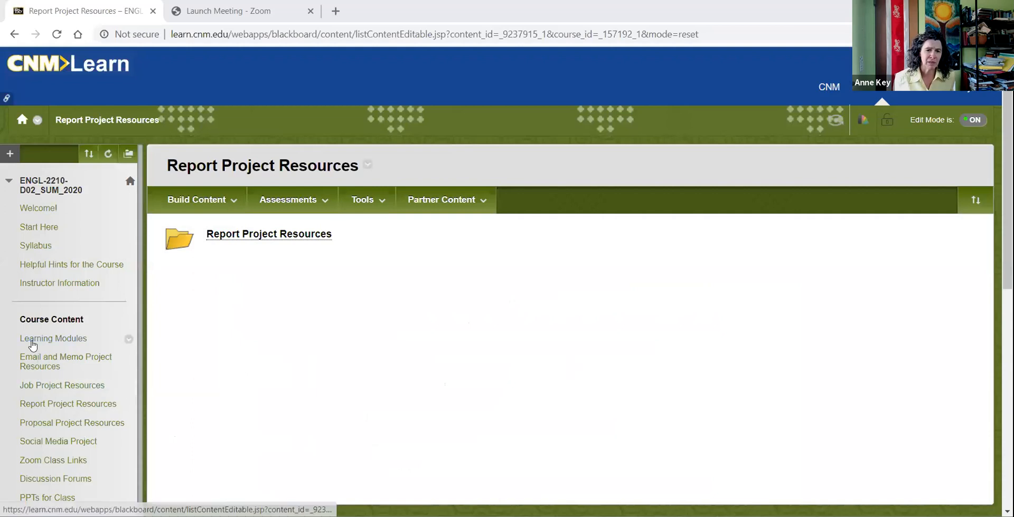
pyautogui.click(40, 406)
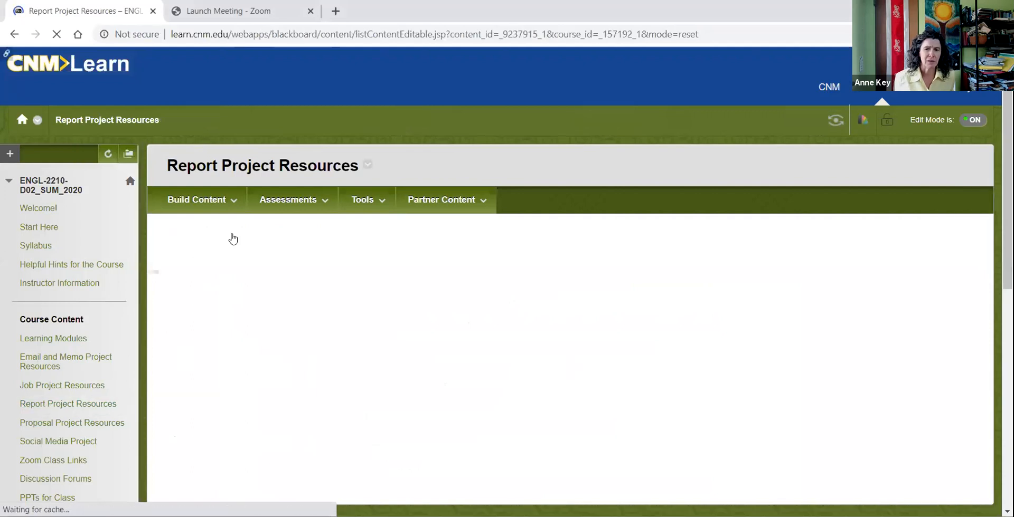
pyautogui.click(233, 239)
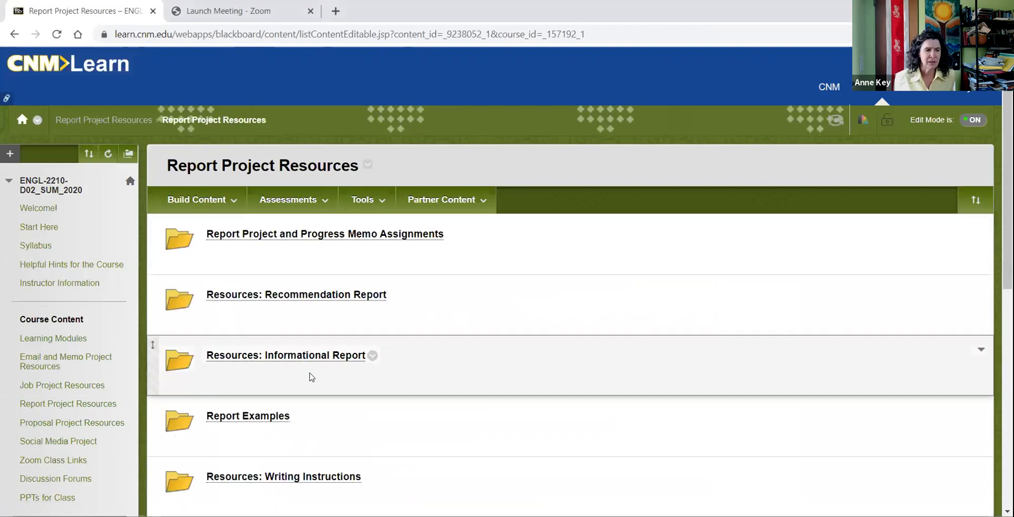
pyautogui.scroll(-3, 325, 379)
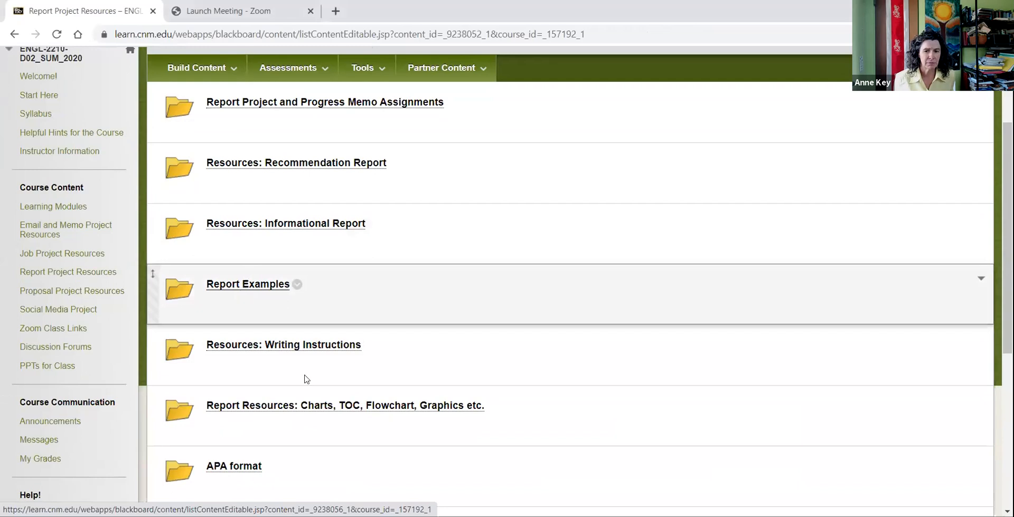
pyautogui.scroll(-5, 304, 379)
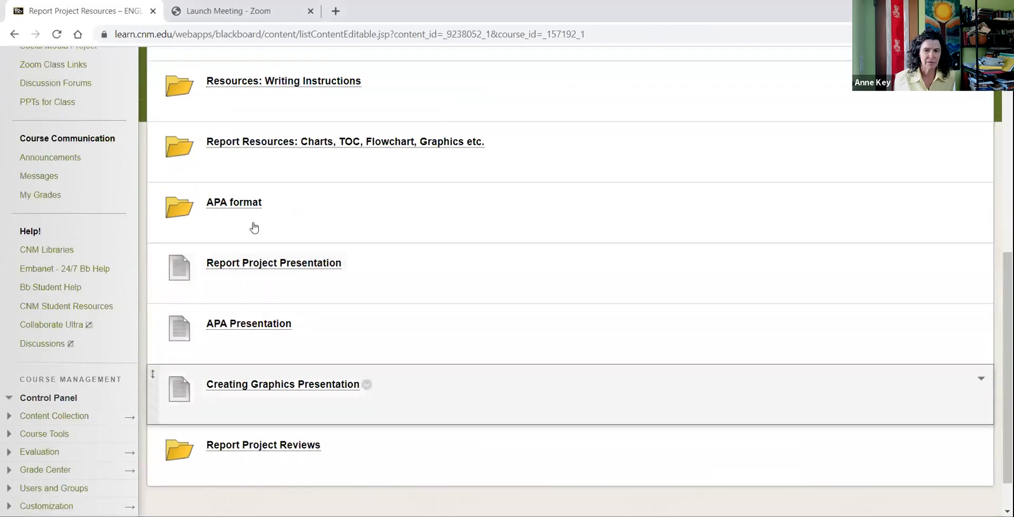
pyautogui.scroll(4, 254, 228)
pyautogui.click(328, 341)
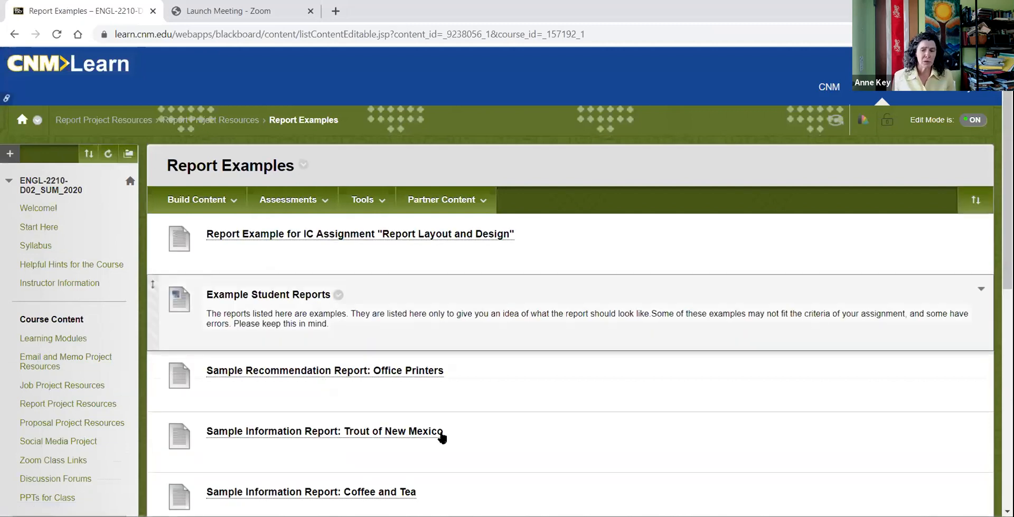
# - Open the Report Example for IC Assignment "Report Layout and Design" from the Report Examples list in Word
pyautogui.scroll(-3, 443, 438)
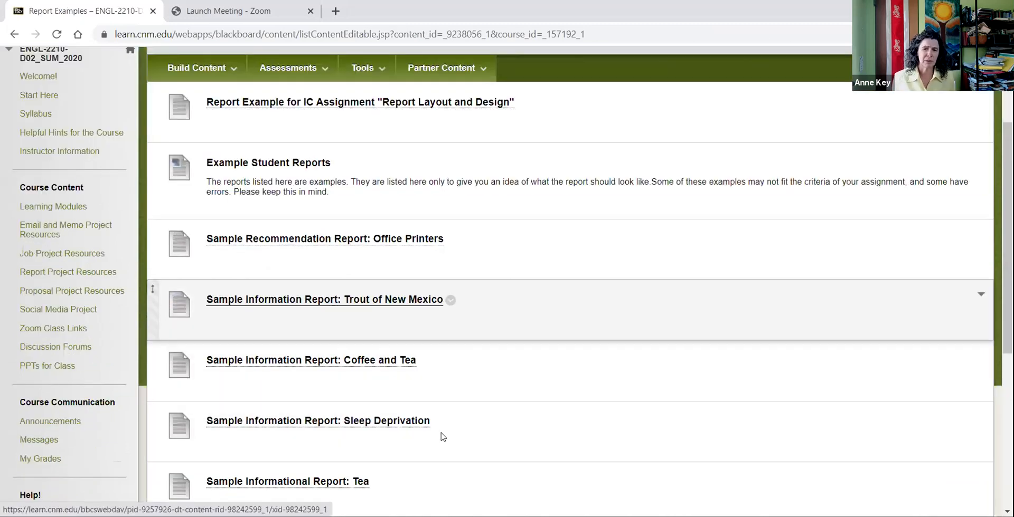
pyautogui.scroll(-3, 443, 438)
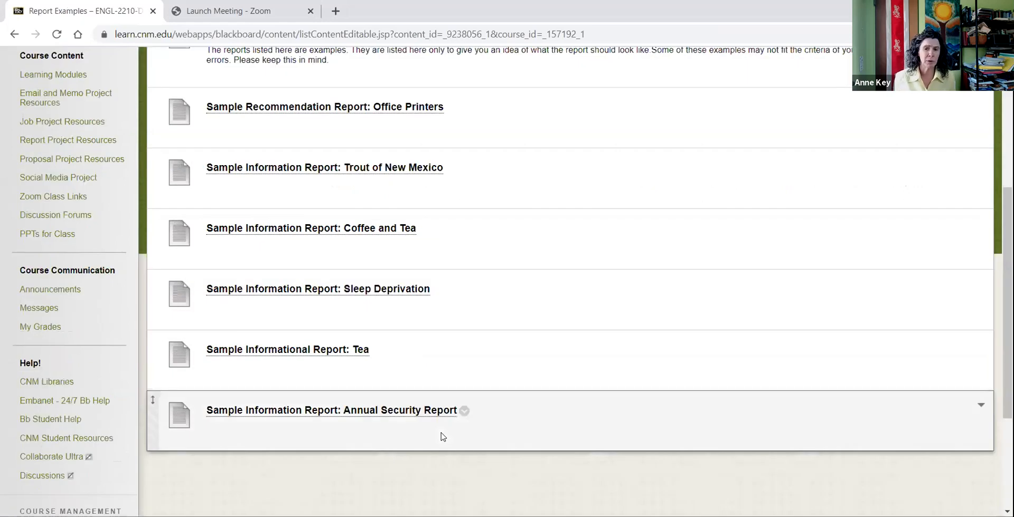
pyautogui.scroll(1, 443, 437)
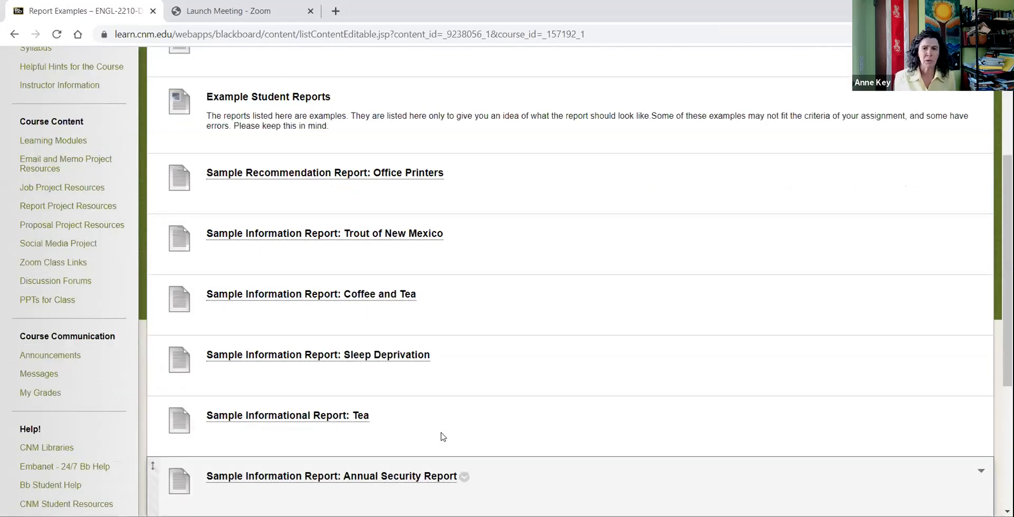
pyautogui.scroll(2, 440, 433)
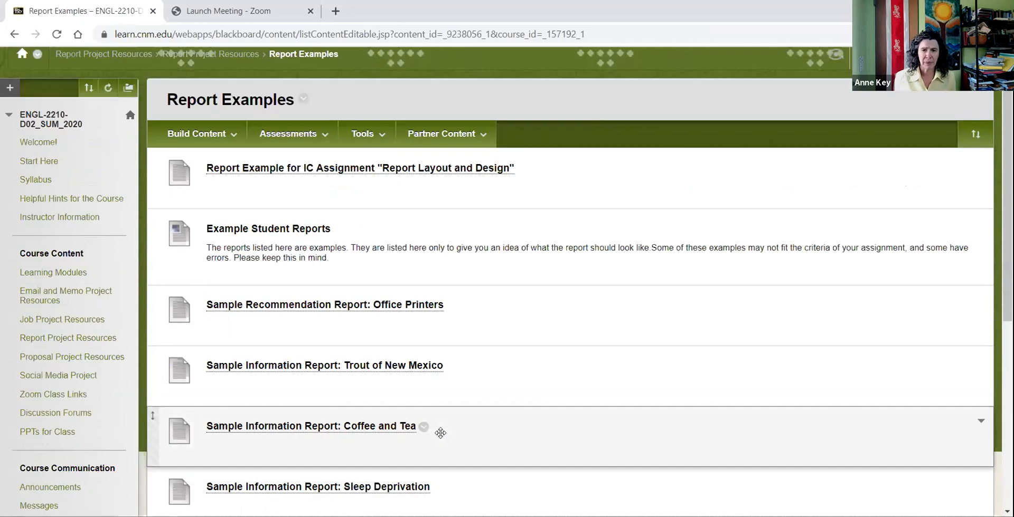
pyautogui.scroll(1, 384, 293)
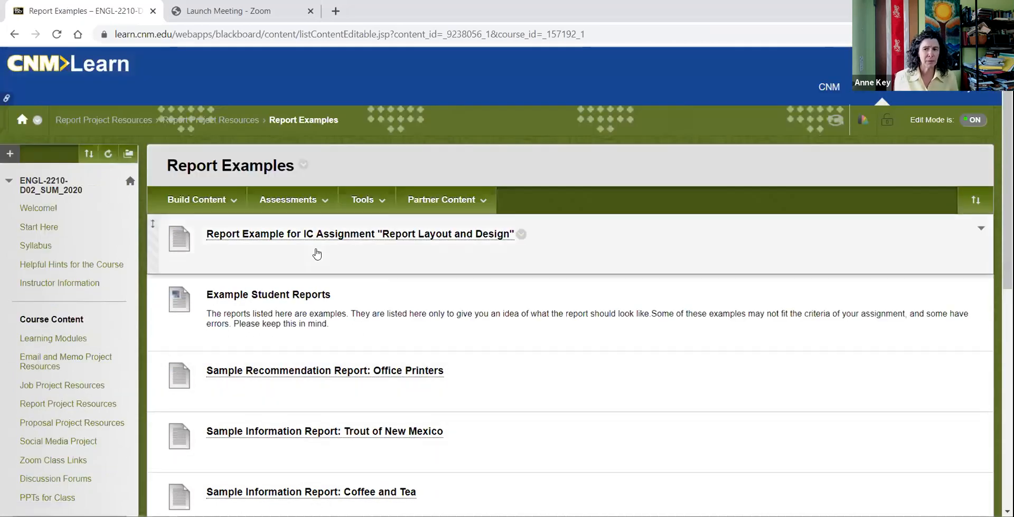
pyautogui.click(344, 238)
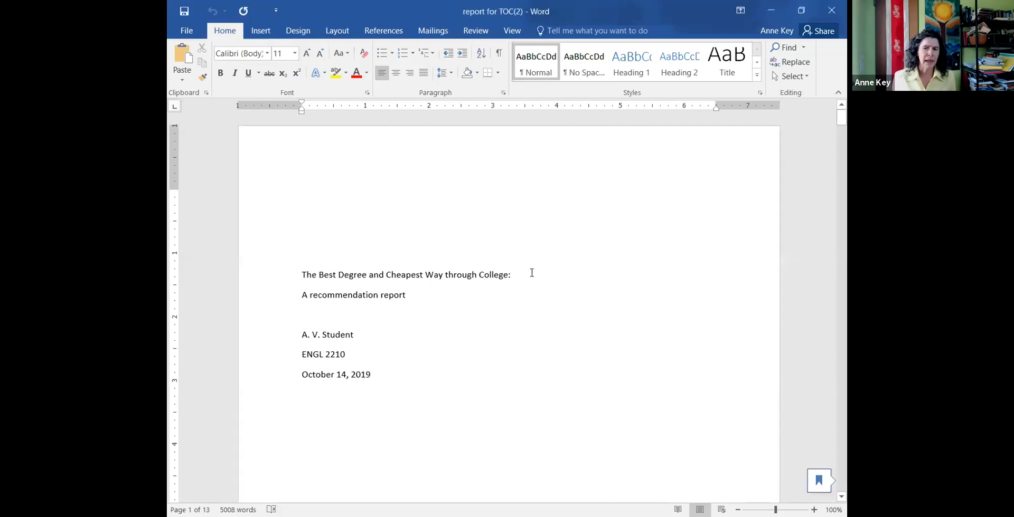
# - Apply the Title style to "The Best Degree and Cheapest Way through College:" and the Subtitle style to "A recommendation report"
pyautogui.moveTo(301, 276); pyautogui.dragTo(519, 277)
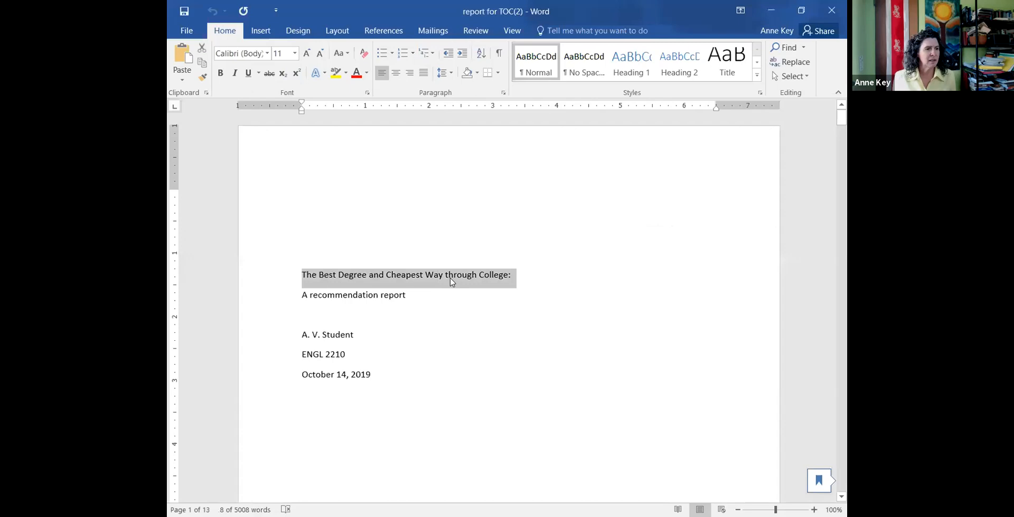
pyautogui.click(726, 61)
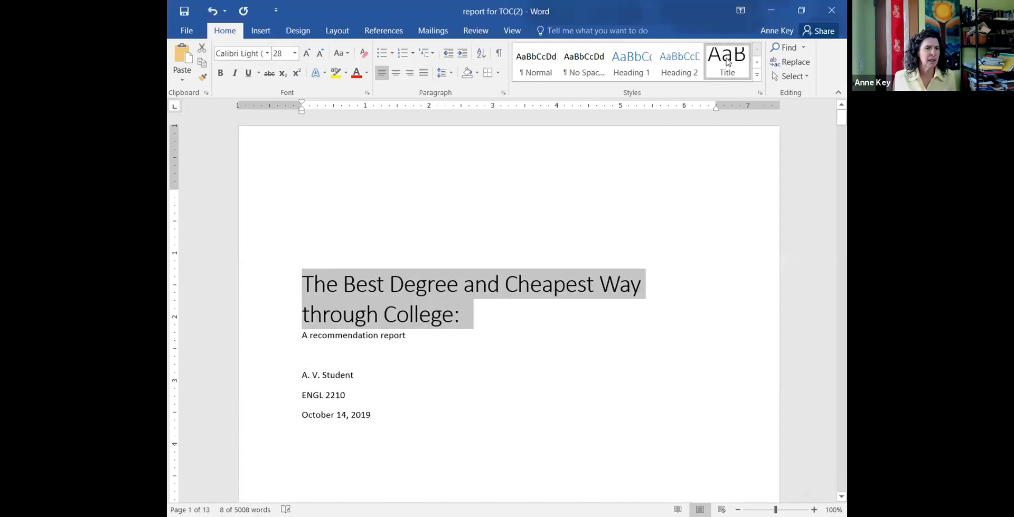
pyautogui.click(418, 333)
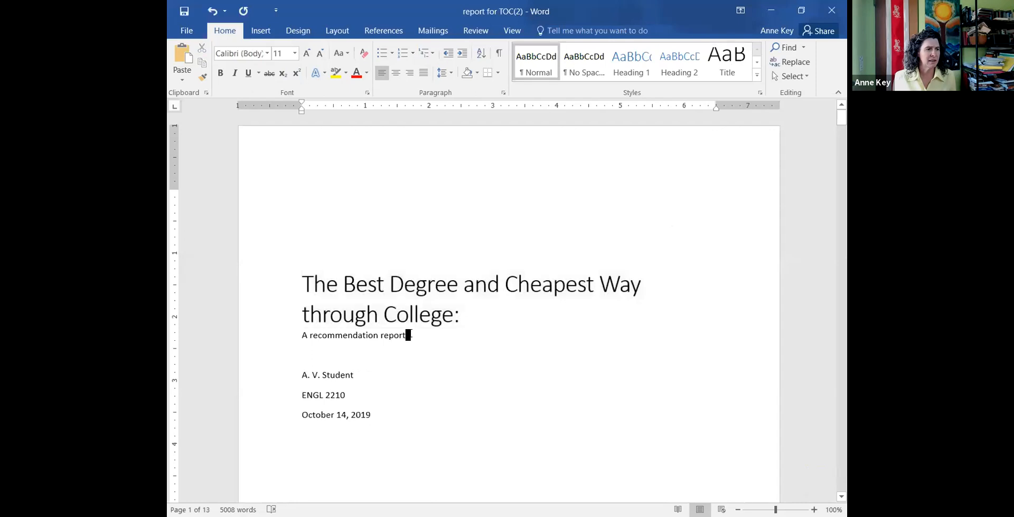
pyautogui.keyDown('shift'); pyautogui.click(301, 335); pyautogui.keyUp('shift')
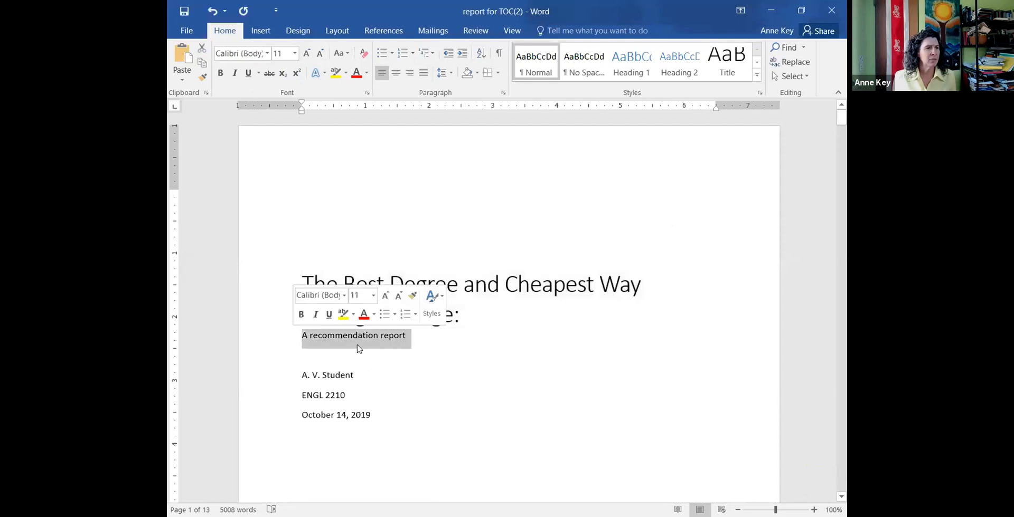
pyautogui.click(757, 77)
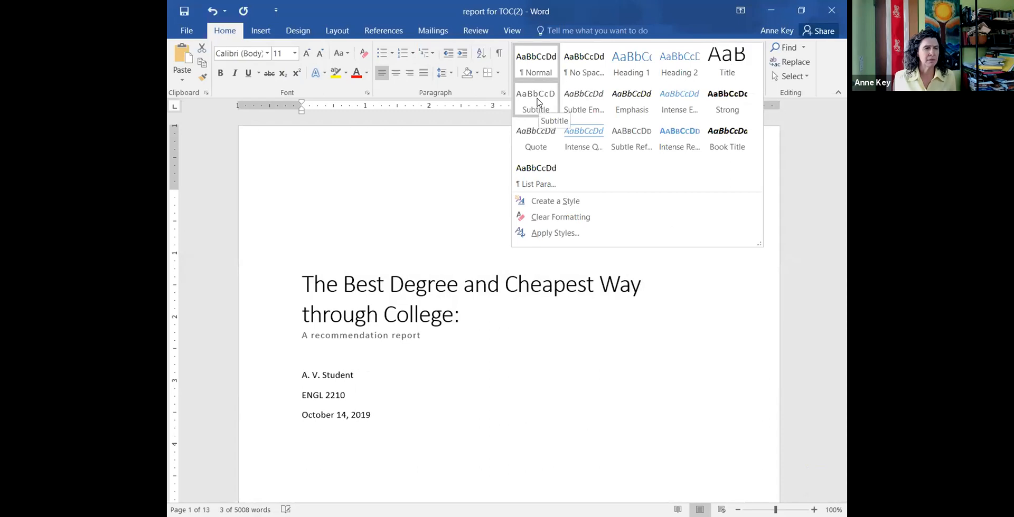
pyautogui.press('Escape')
pyautogui.click(601, 221)
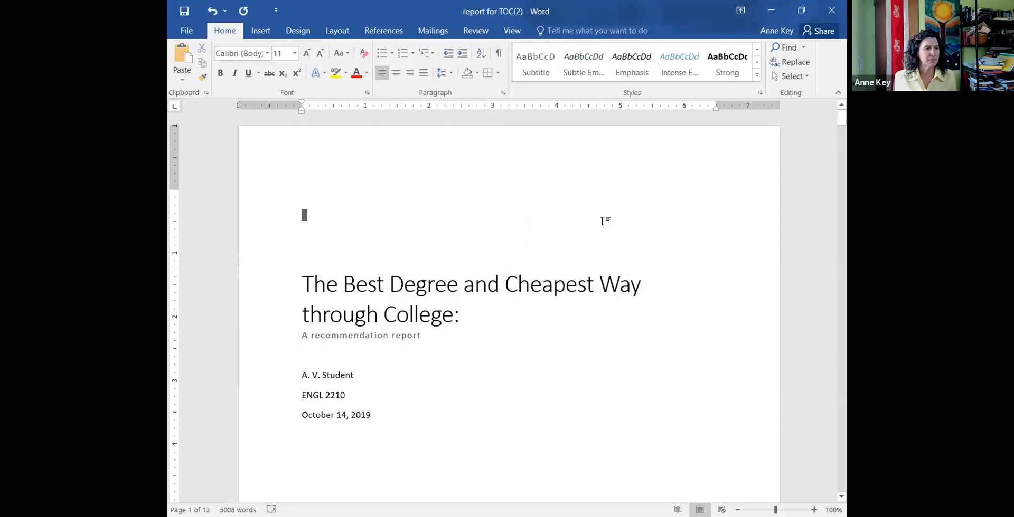
# - Apply the Heading 1 style to the "Abstract" heading on the second page
pyautogui.scroll(-8, 592, 267)
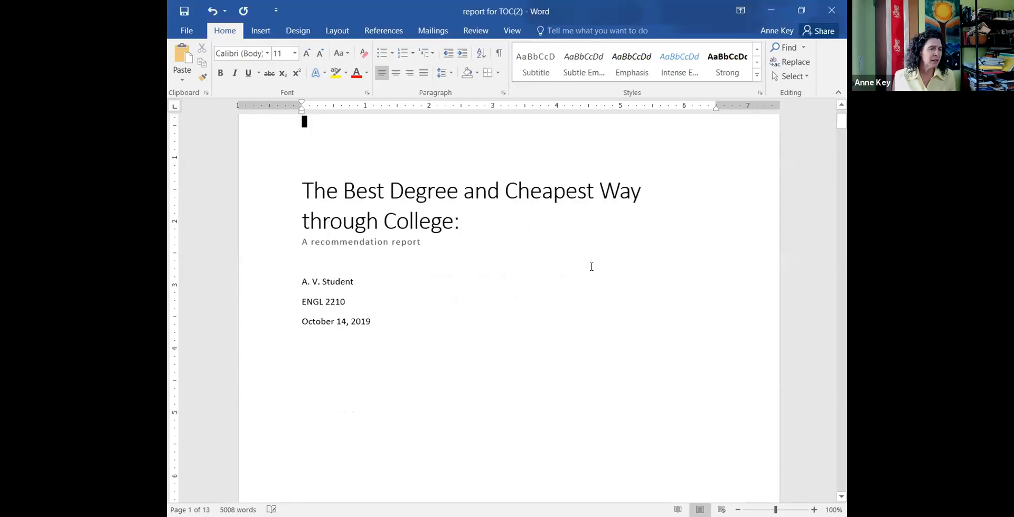
pyautogui.scroll(-4, 591, 267)
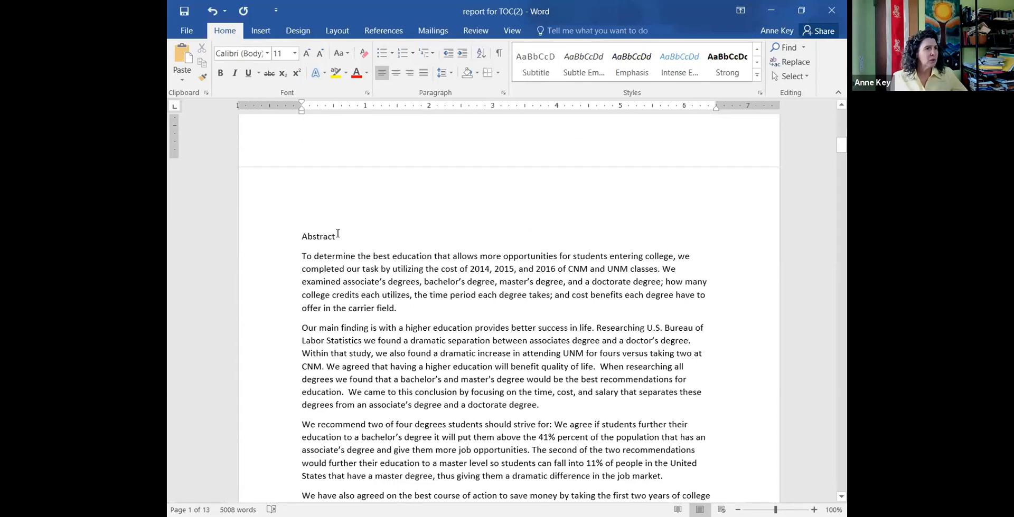
pyautogui.tripleClick(295, 233)
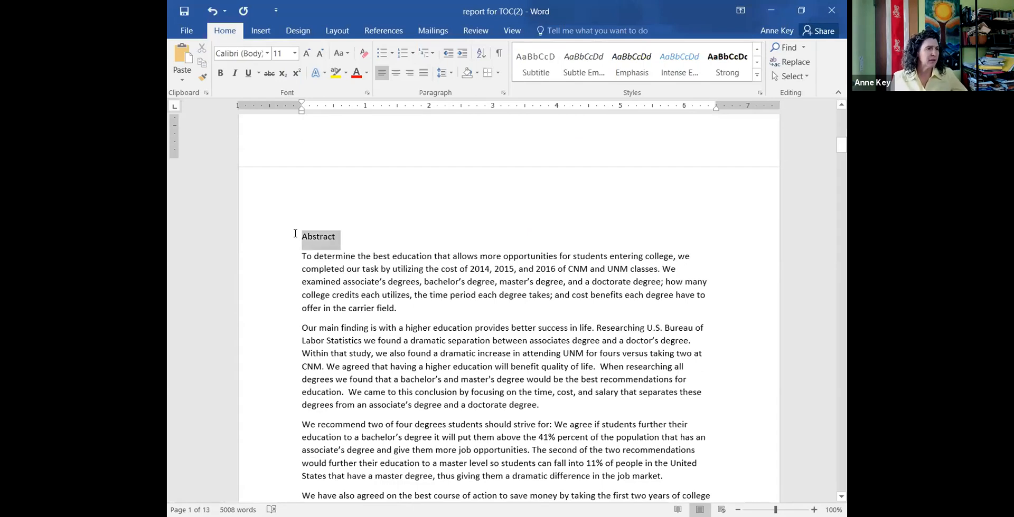
pyautogui.click(758, 78)
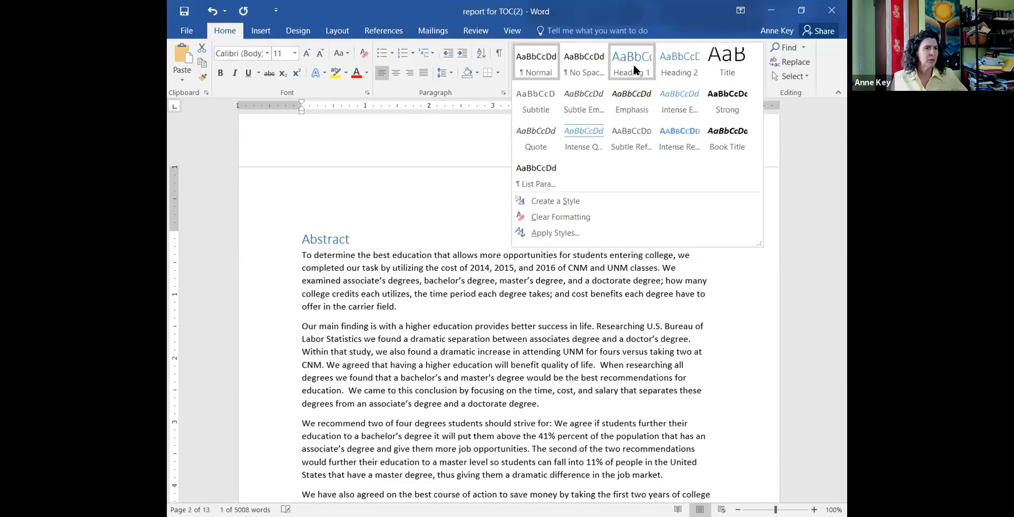
pyautogui.click(633, 62)
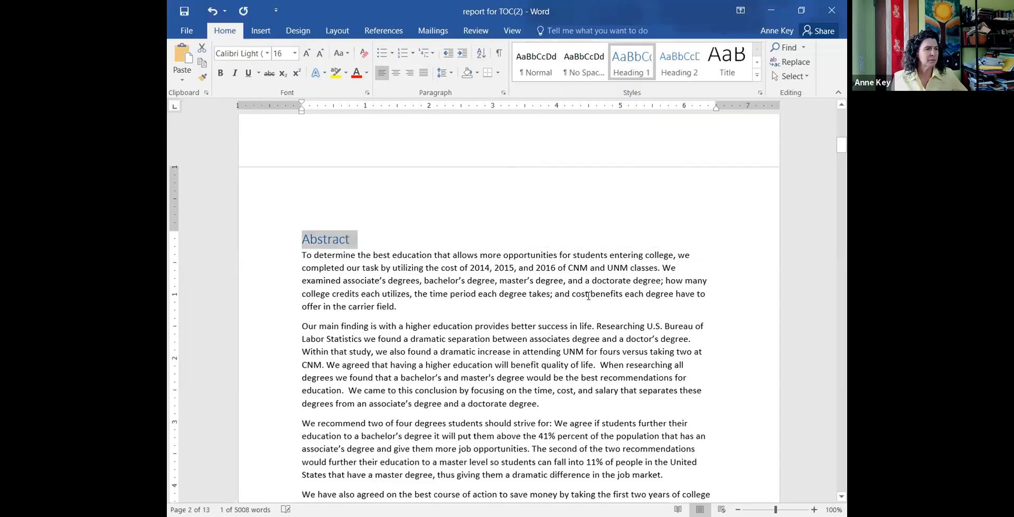
# - Apply the Heading 1 style to the "Introduction" heading below the abstract
pyautogui.scroll(-8, 588, 296)
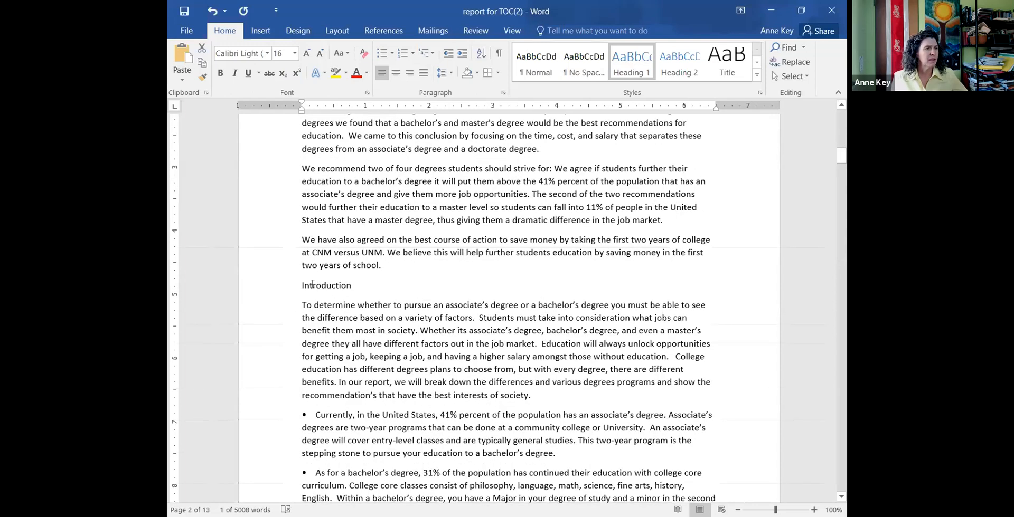
pyautogui.click(276, 283)
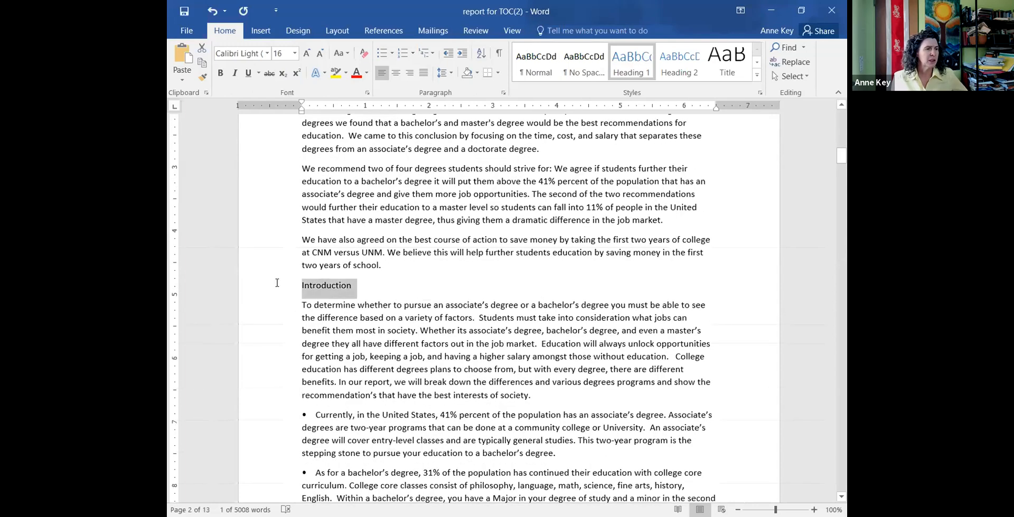
pyautogui.click(636, 60)
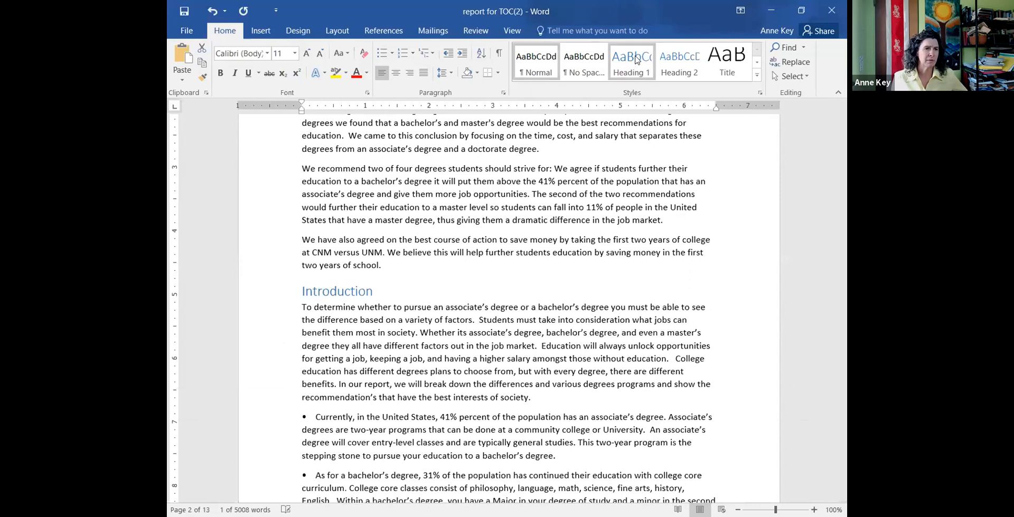
pyautogui.click(635, 59)
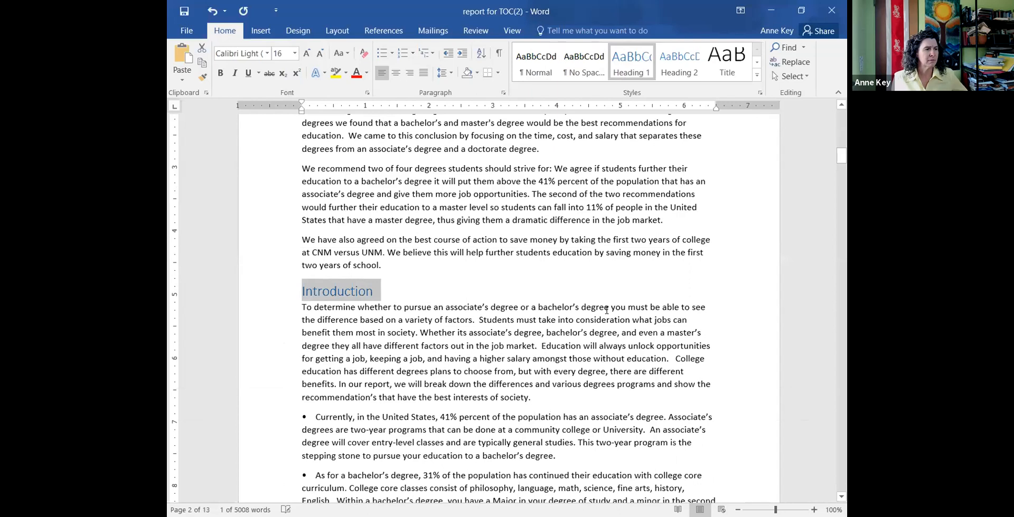
# - Apply the Heading 1 style to the "Degrees offered by colleges and universities" heading on page 4
pyautogui.scroll(-5, 606, 310)
pyautogui.scroll(-8, 606, 310)
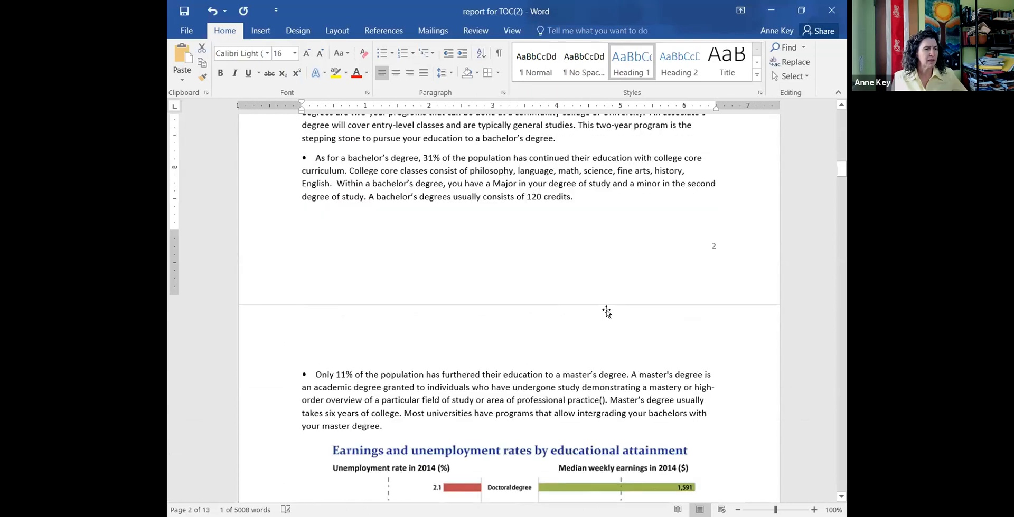
pyautogui.scroll(-9, 606, 311)
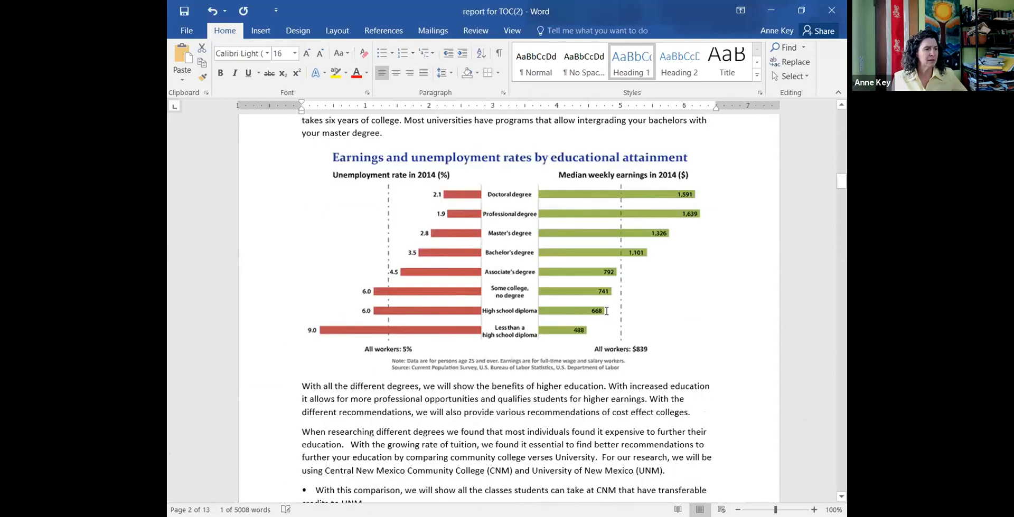
pyautogui.scroll(-7, 607, 311)
pyautogui.scroll(-8, 606, 311)
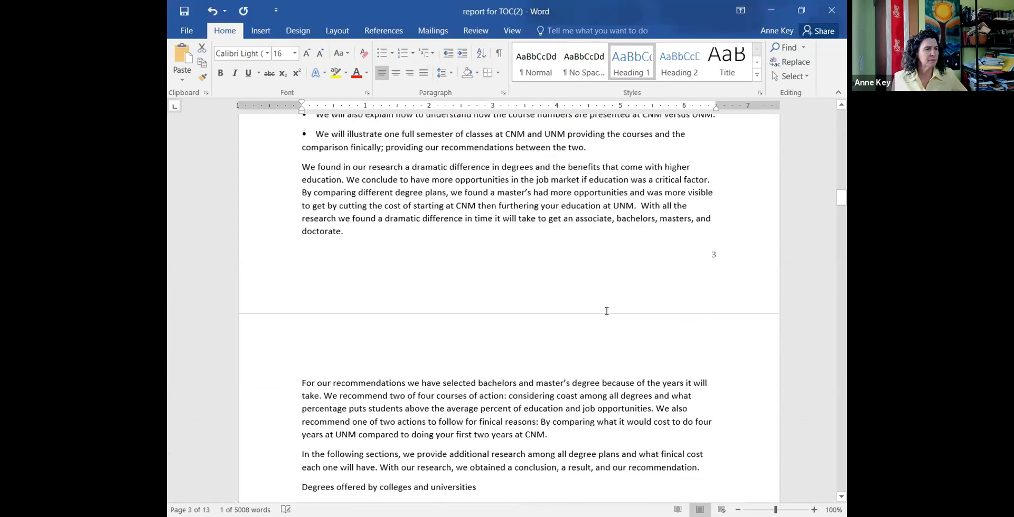
pyautogui.scroll(-5, 606, 311)
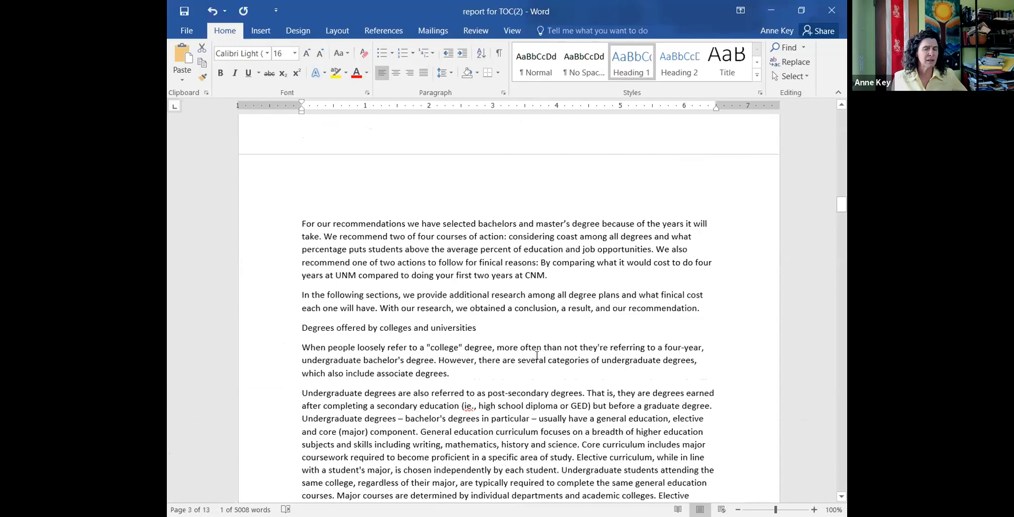
pyautogui.moveTo(302, 329); pyautogui.dragTo(480, 328)
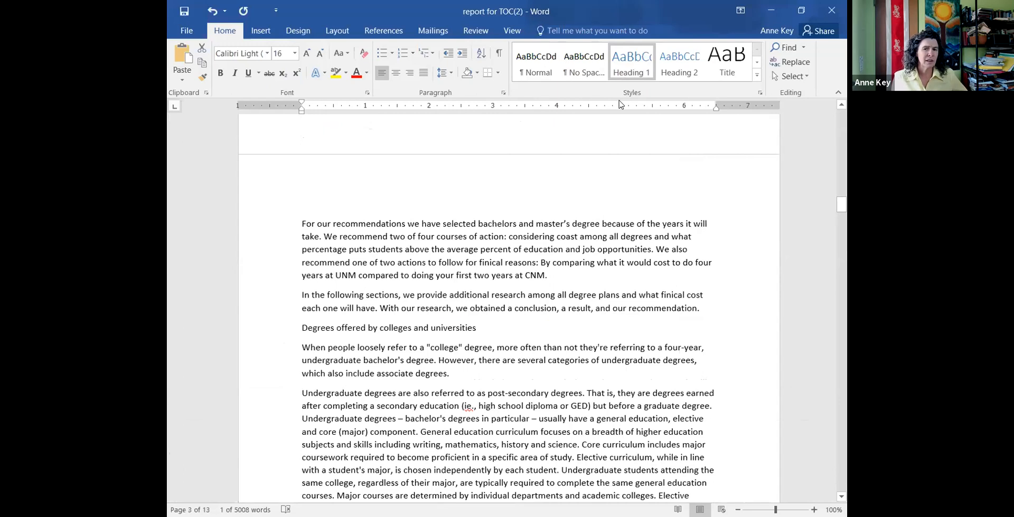
pyautogui.click(625, 60)
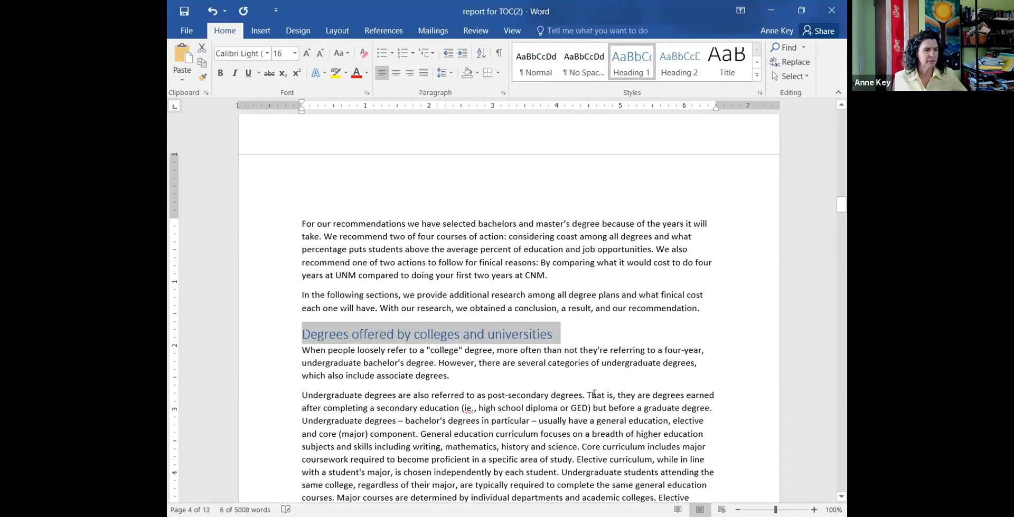
# - Apply the Heading 2 style to the "Associates Degree" heading below the pie chart on page 5
pyautogui.scroll(-1, 594, 393)
pyautogui.scroll(-5, 594, 393)
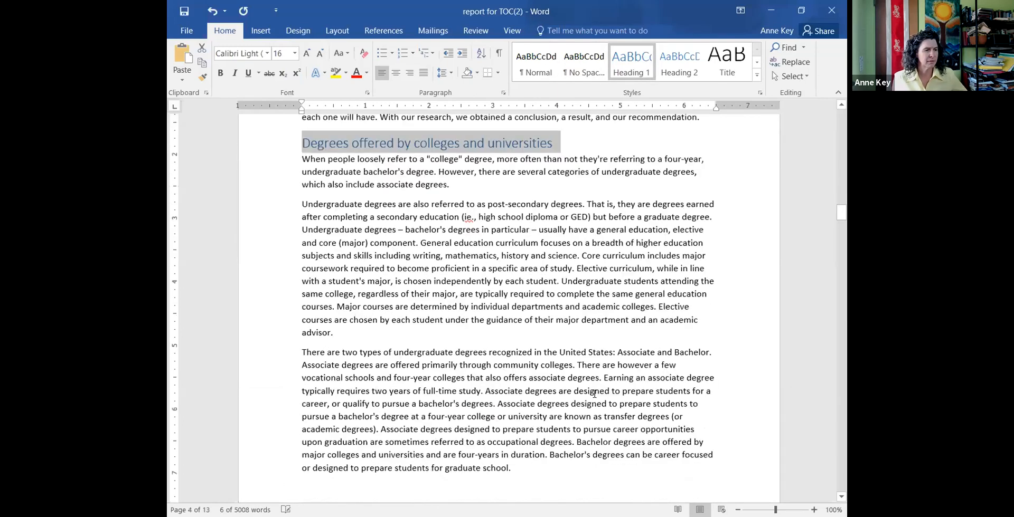
pyautogui.scroll(-5, 594, 393)
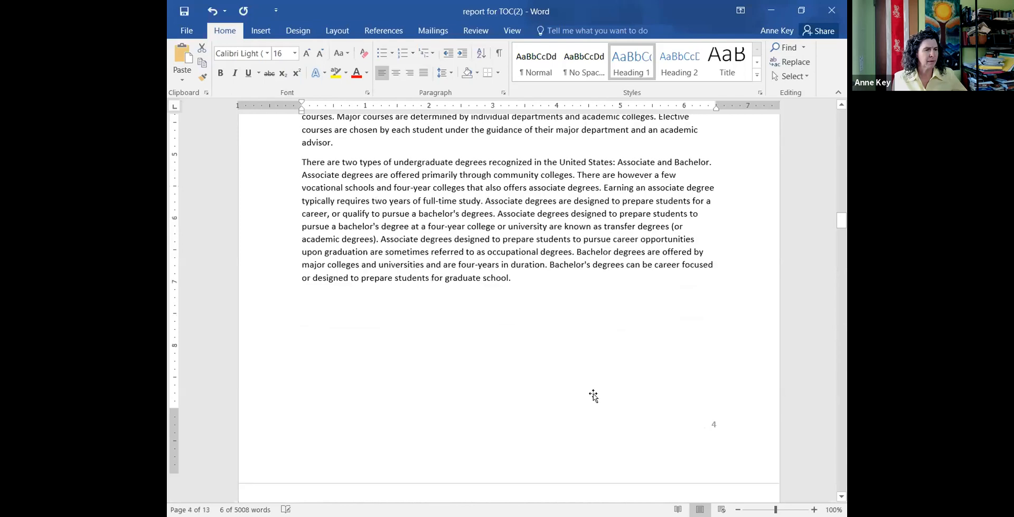
pyautogui.scroll(-7, 594, 394)
pyautogui.scroll(-6, 593, 393)
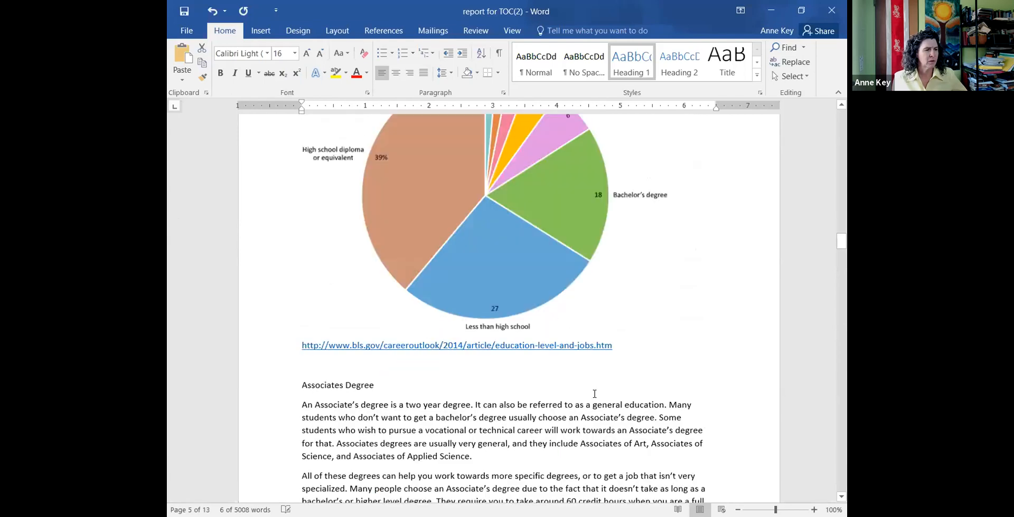
pyautogui.scroll(-2, 387, 322)
pyautogui.moveTo(387, 323); pyautogui.dragTo(291, 322)
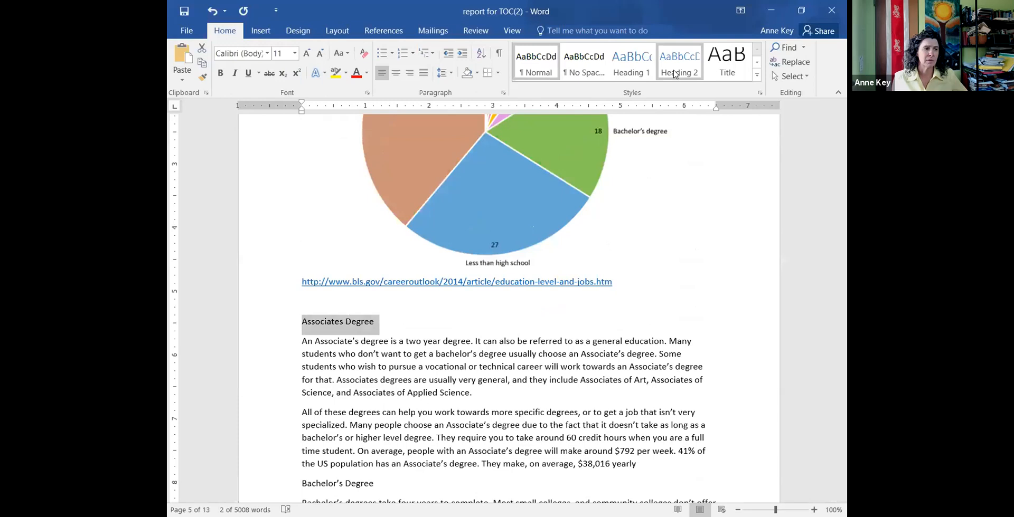
pyautogui.click(674, 74)
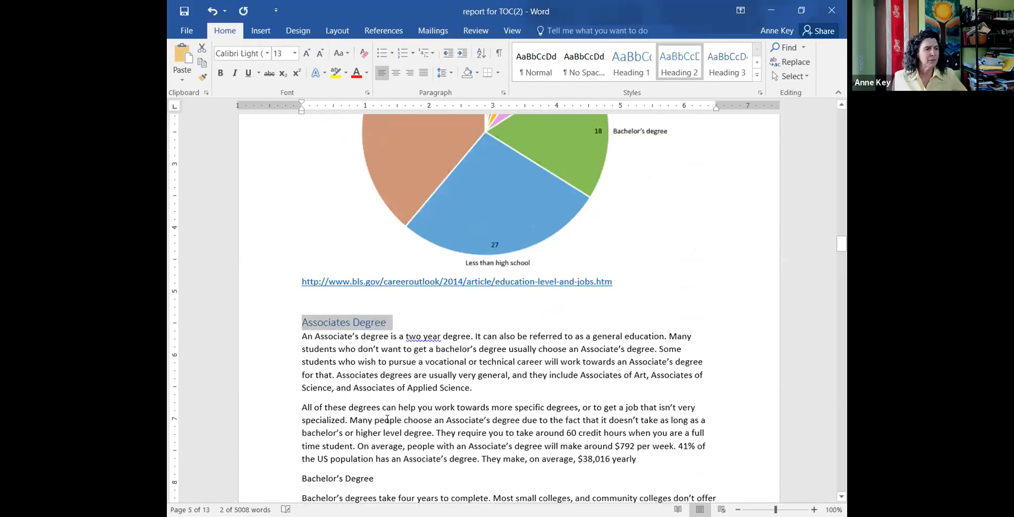
# - Apply the Heading 2 style to the "Bachelor's Degree" and "Master's Degree" headings
pyautogui.scroll(-2, 387, 419)
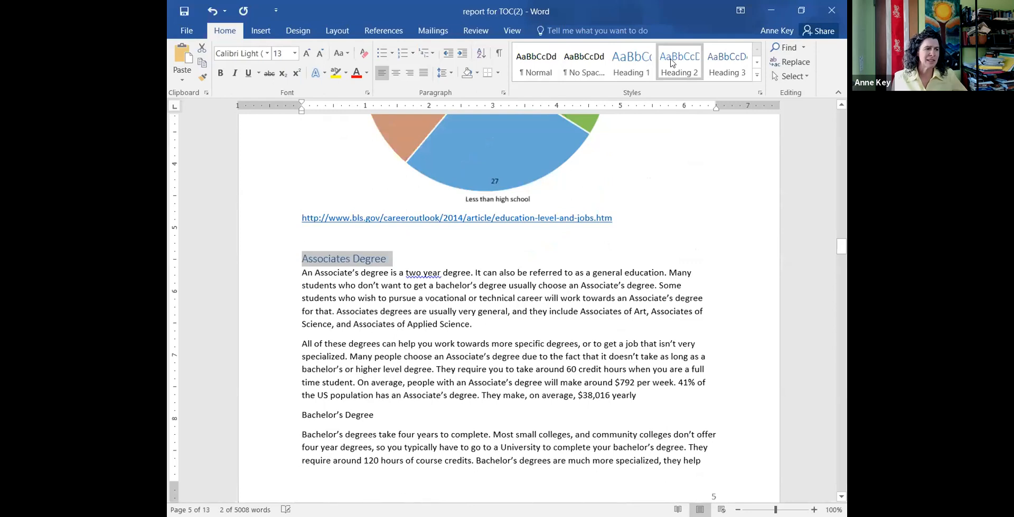
pyautogui.click(671, 60)
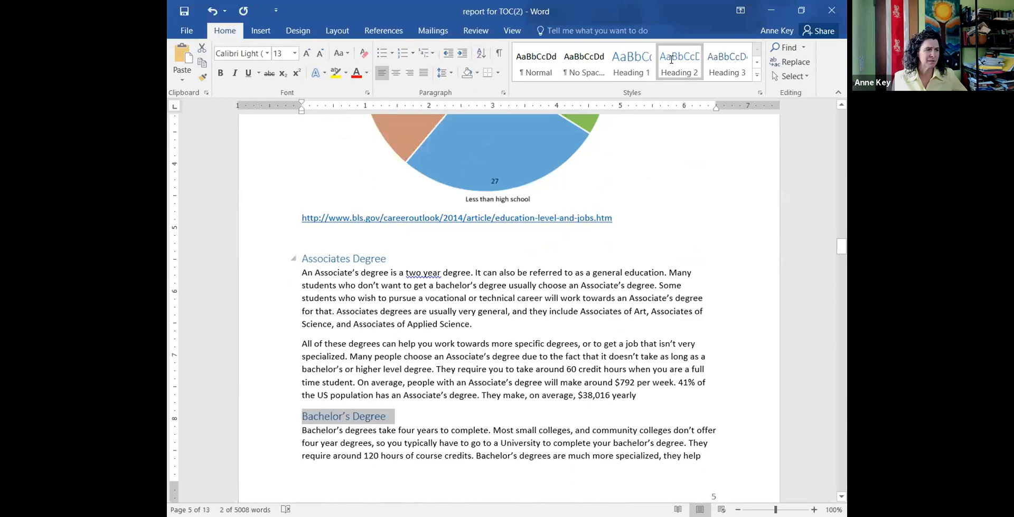
pyautogui.scroll(-5, 543, 373)
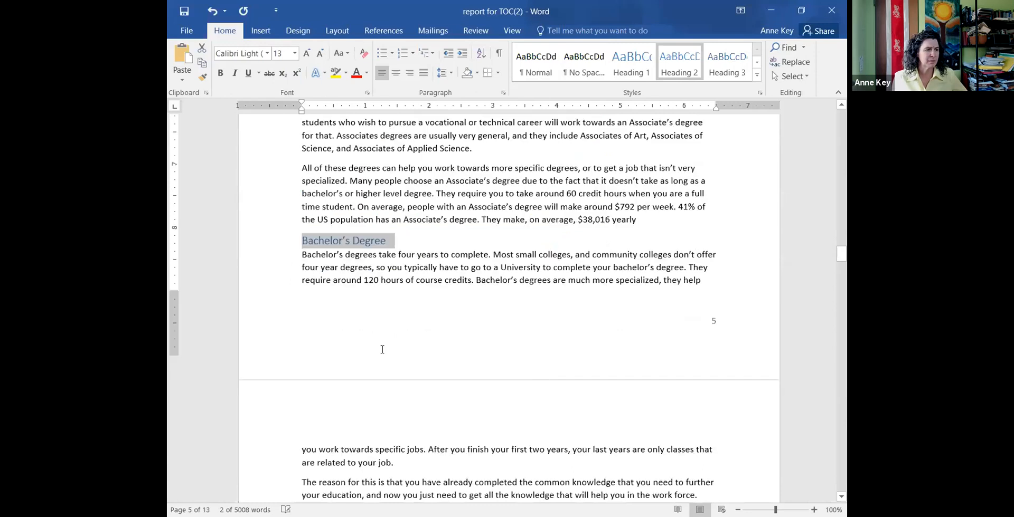
pyautogui.scroll(-6, 312, 347)
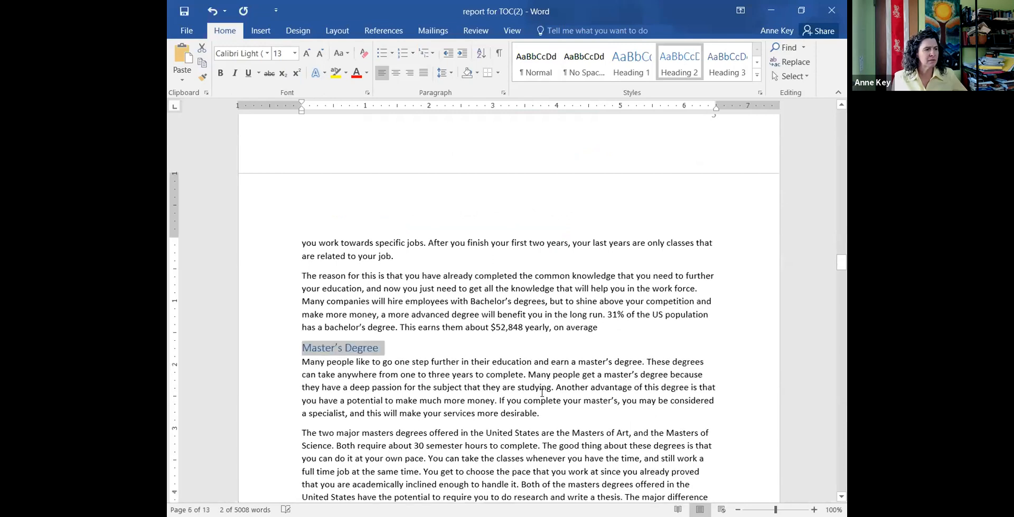
# - Apply the Heading 2 style to the "Doctorate Degree" heading on page 6
pyautogui.scroll(-3, 542, 393)
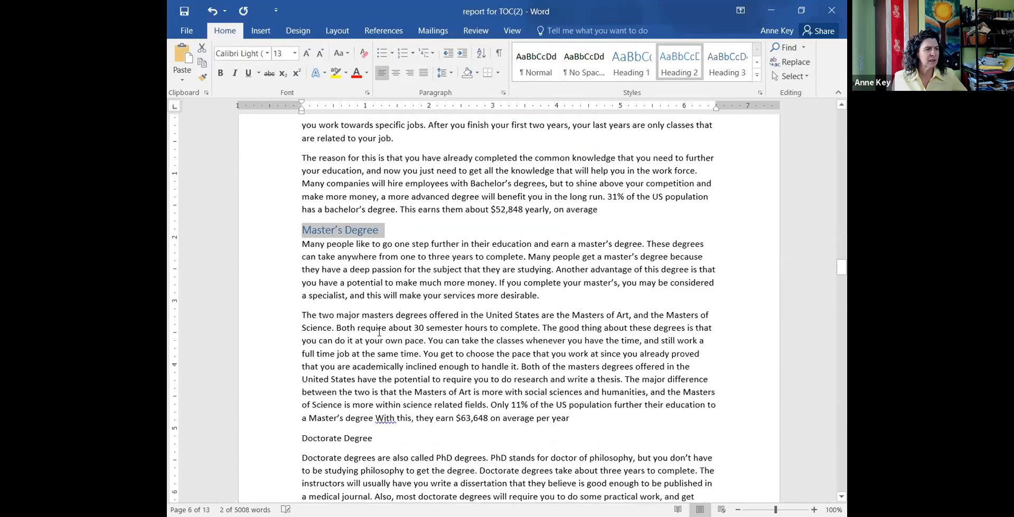
pyautogui.scroll(-3, 301, 333)
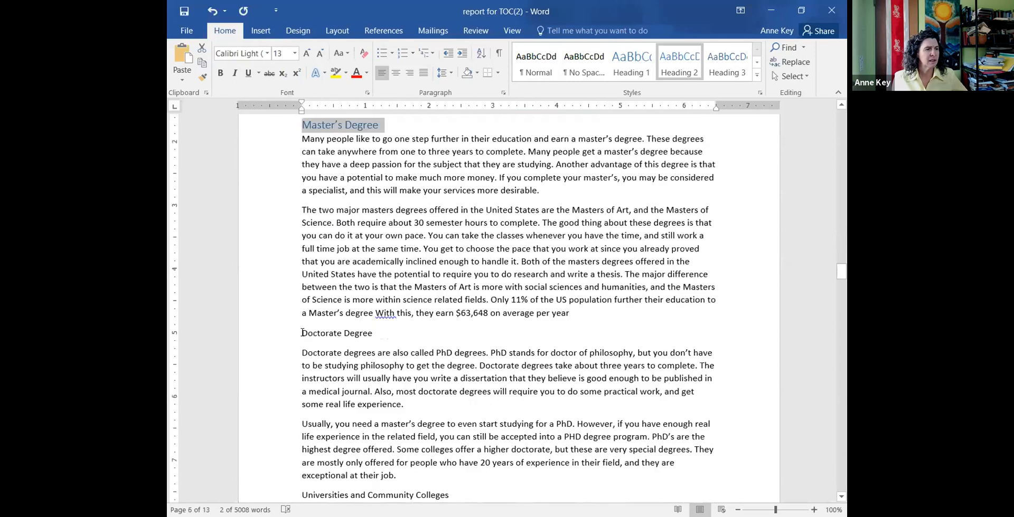
pyautogui.click(676, 63)
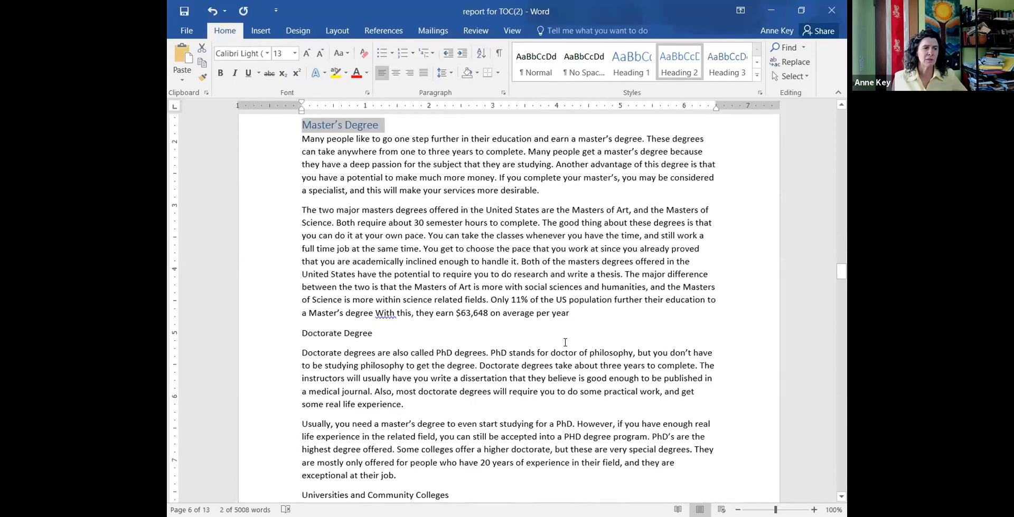
pyautogui.scroll(-1, 565, 342)
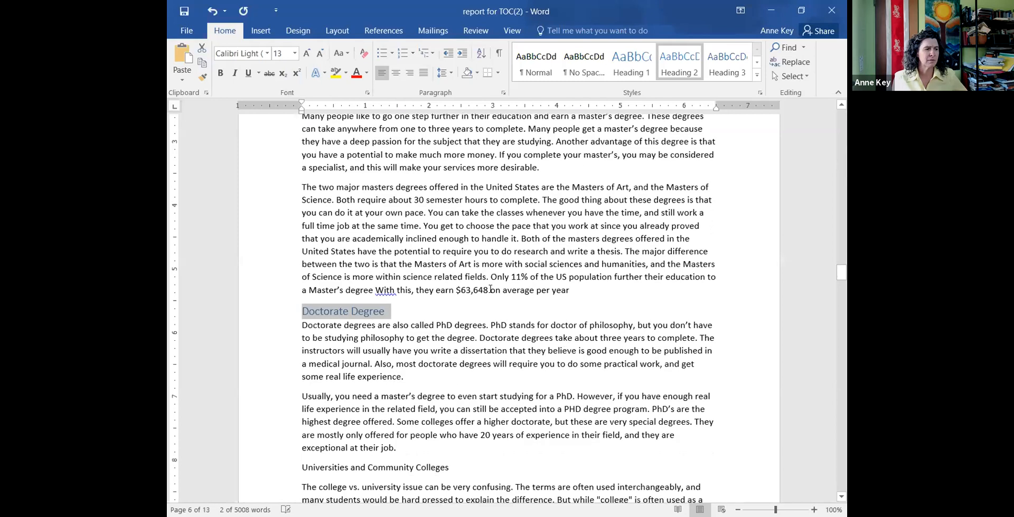
# - Apply the Heading 1 style to the "Universities and Community Colleges" heading on page 6
pyautogui.scroll(-4, 490, 289)
pyautogui.moveTo(451, 299); pyautogui.dragTo(287, 298)
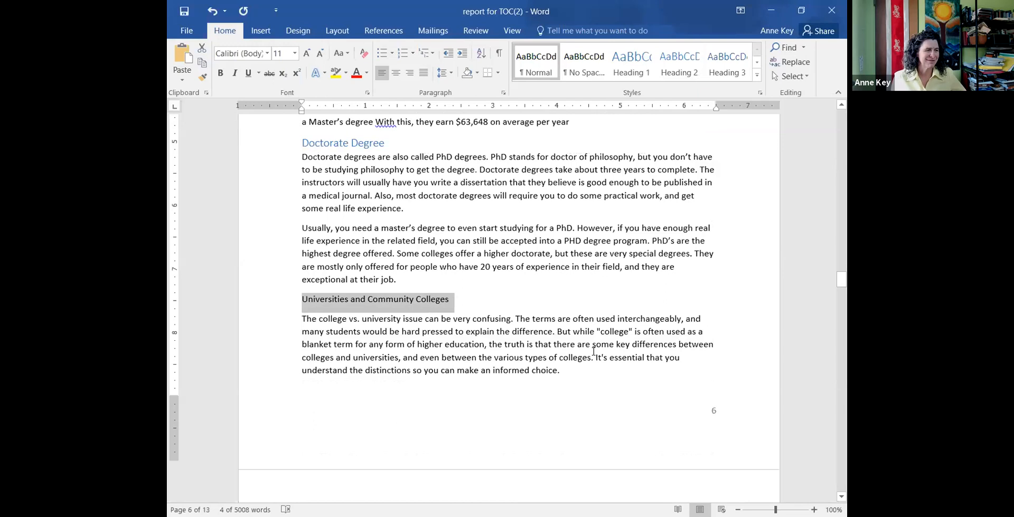
pyautogui.hotkey('ctrl', 'alt', '1')
# - Apply the Heading 2 style to the "Central New Mexico Community College" and "University of New Mexico" headings on page 7
pyautogui.scroll(-5, 594, 351)
pyautogui.scroll(-5, 495, 310)
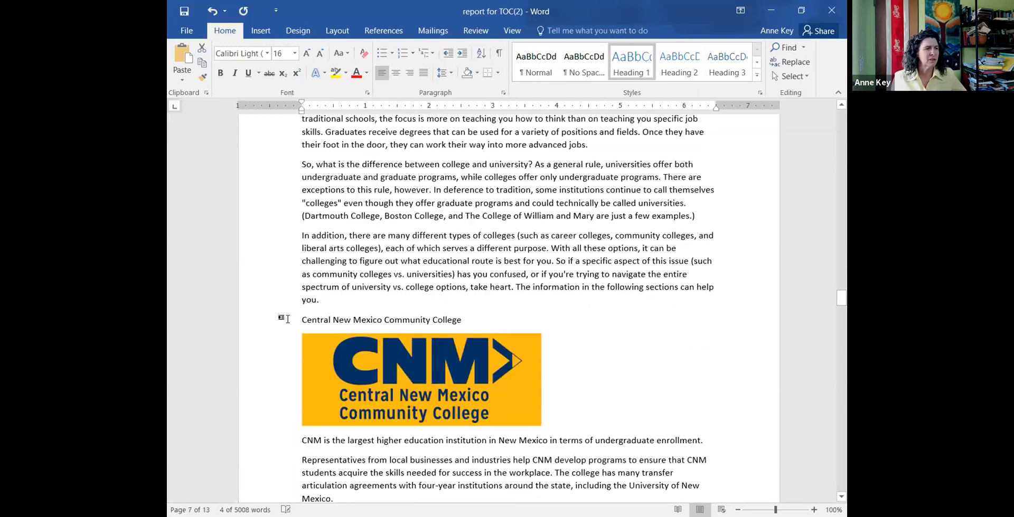
pyautogui.moveTo(302, 320); pyautogui.dragTo(466, 321)
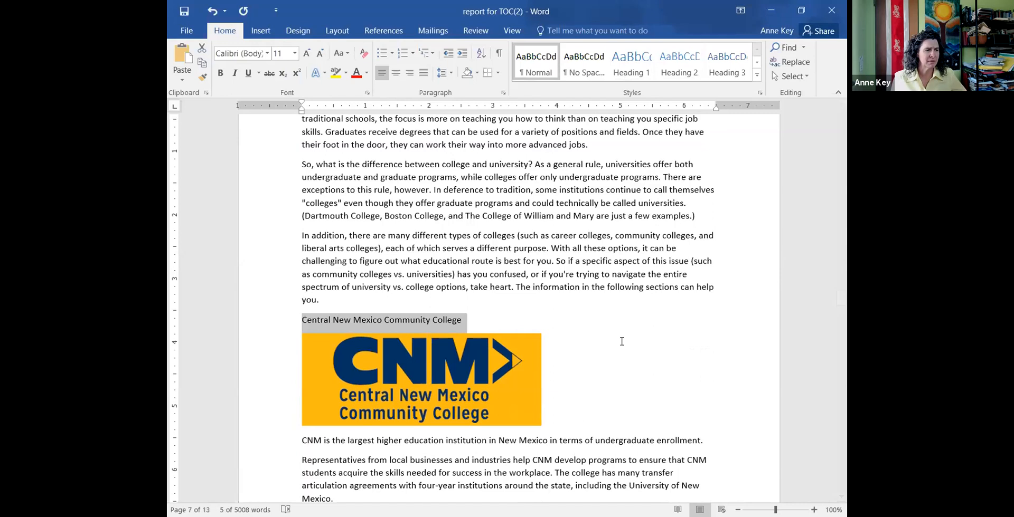
pyautogui.scroll(-6, 621, 342)
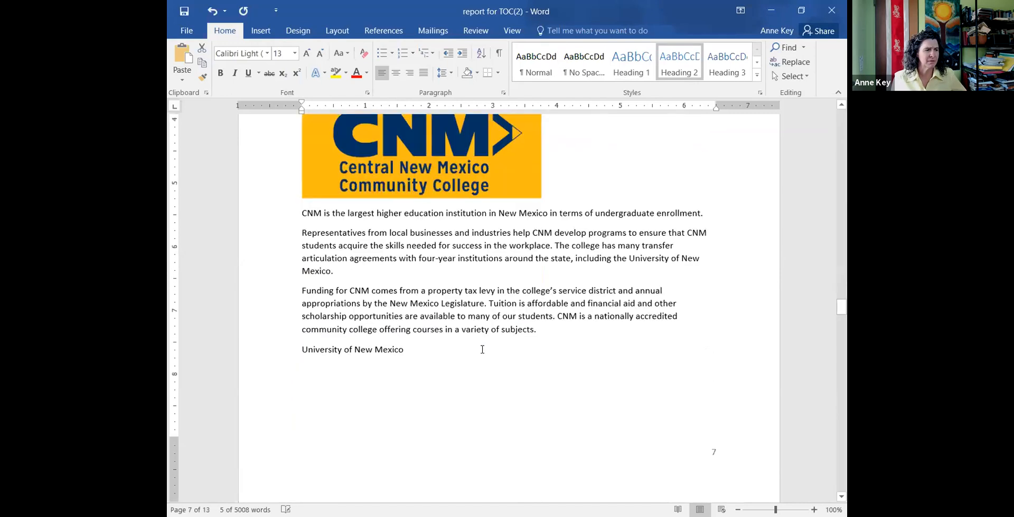
pyautogui.click(258, 353)
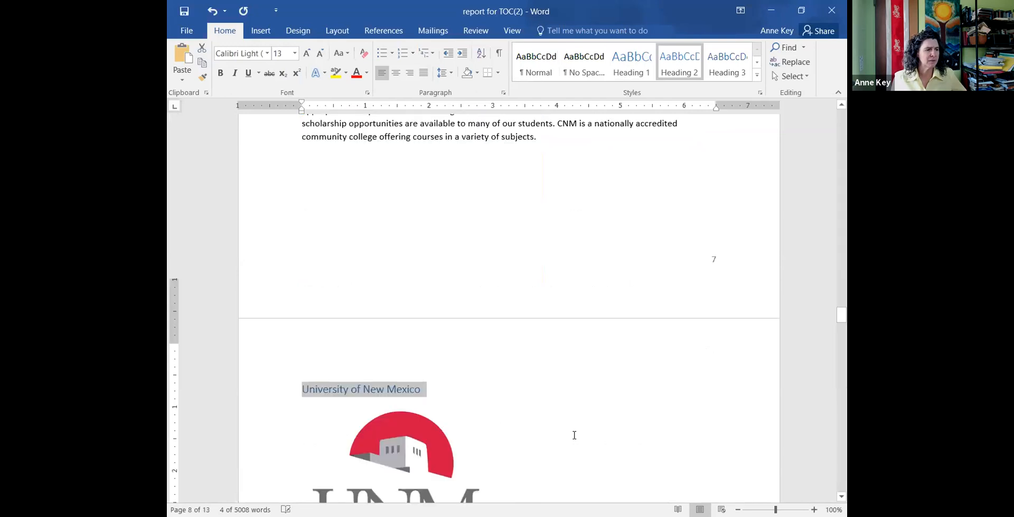
# - Apply the Heading 2 style to the "Central New Mexico Community College vs University of New Mexico" heading on page 8
pyautogui.scroll(-10, 574, 435)
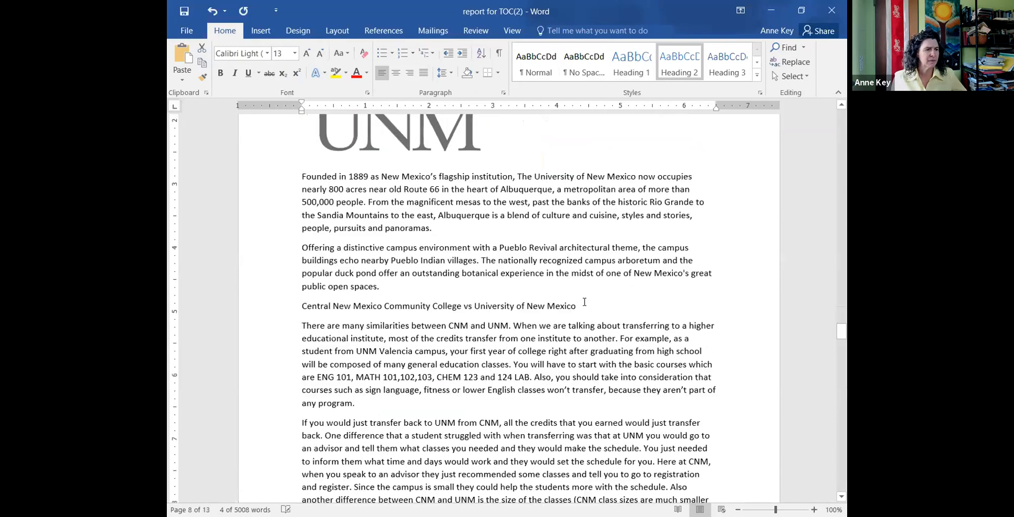
pyautogui.click(267, 309)
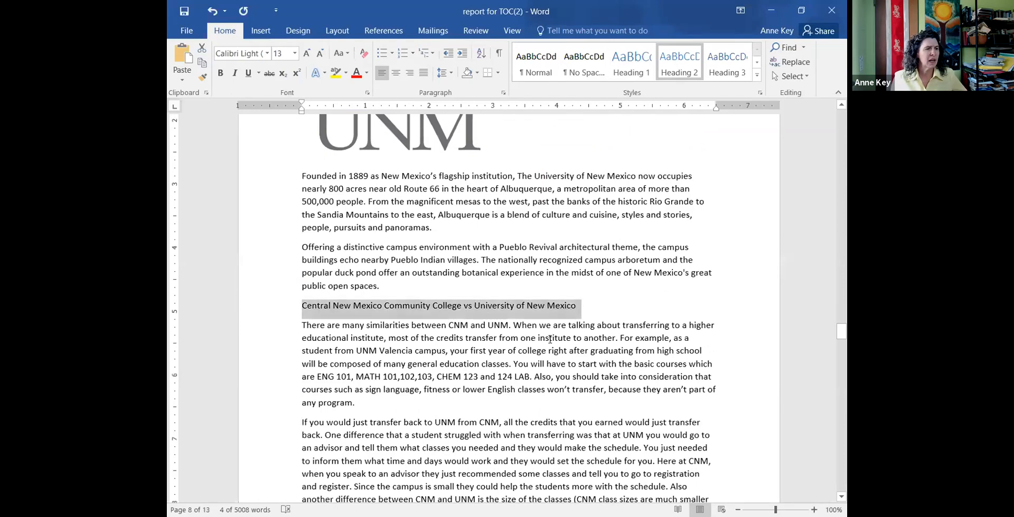
pyautogui.click(681, 74)
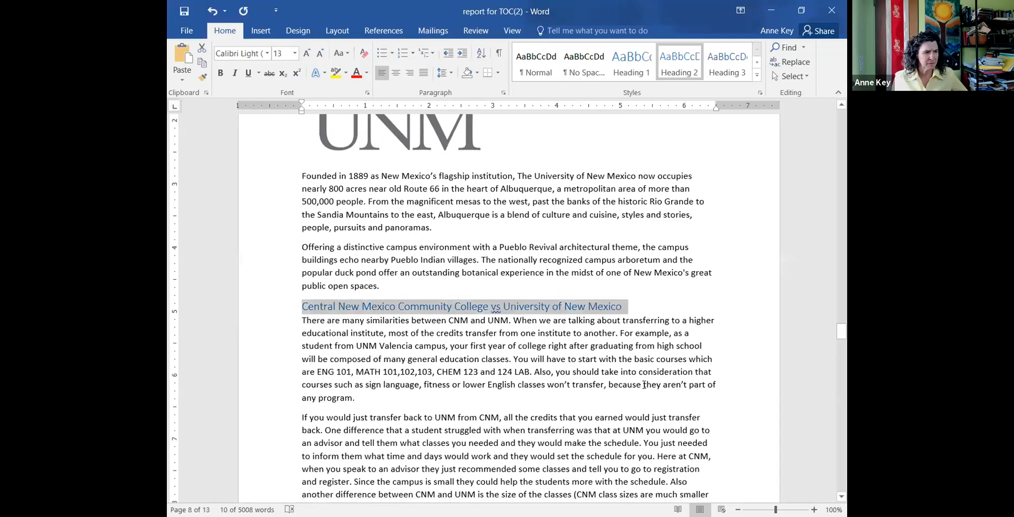
# - Apply the Heading 1 style to the "Cost" heading at the end of page 9
pyautogui.scroll(-6, 644, 385)
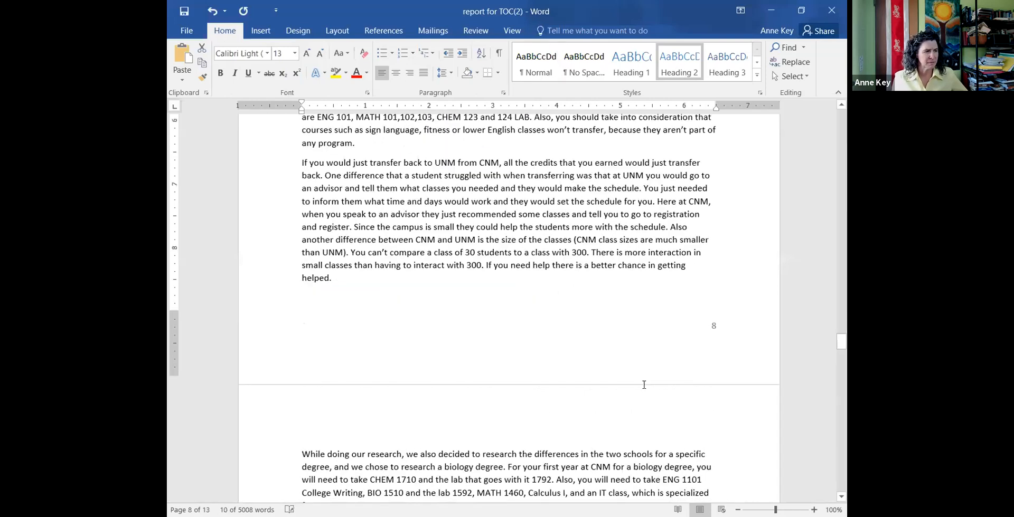
pyautogui.scroll(-7, 643, 385)
pyautogui.scroll(-8, 644, 385)
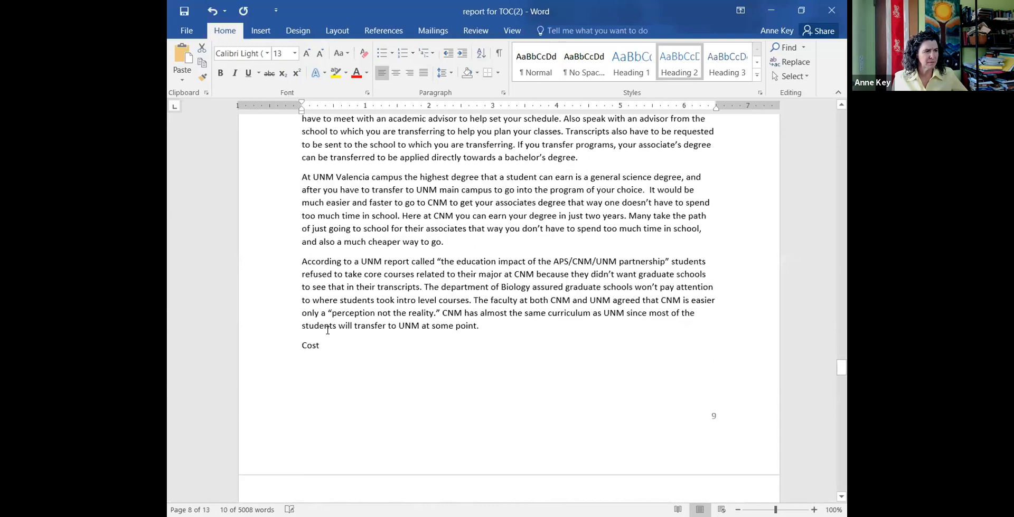
pyautogui.scroll(-1, 292, 325)
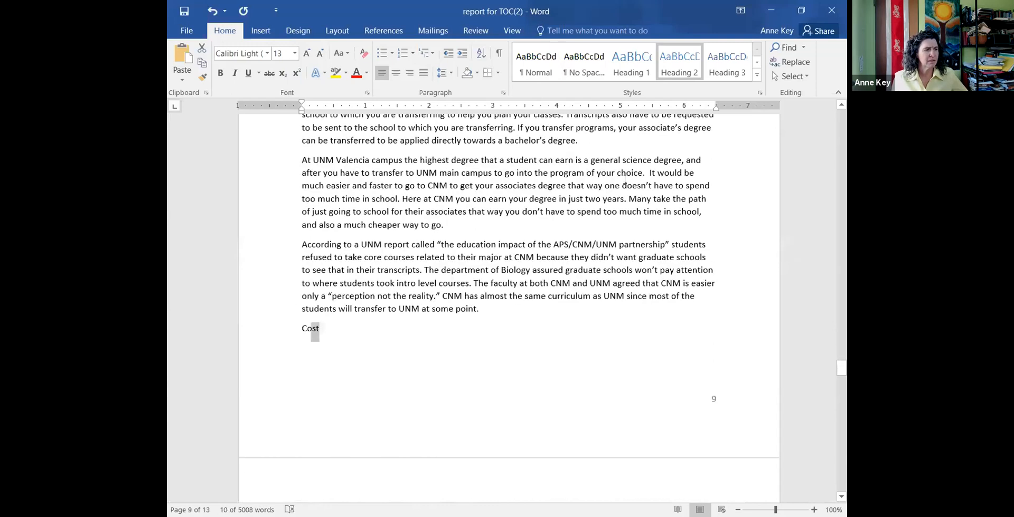
pyautogui.doubleClick(312, 329)
pyautogui.click(635, 69)
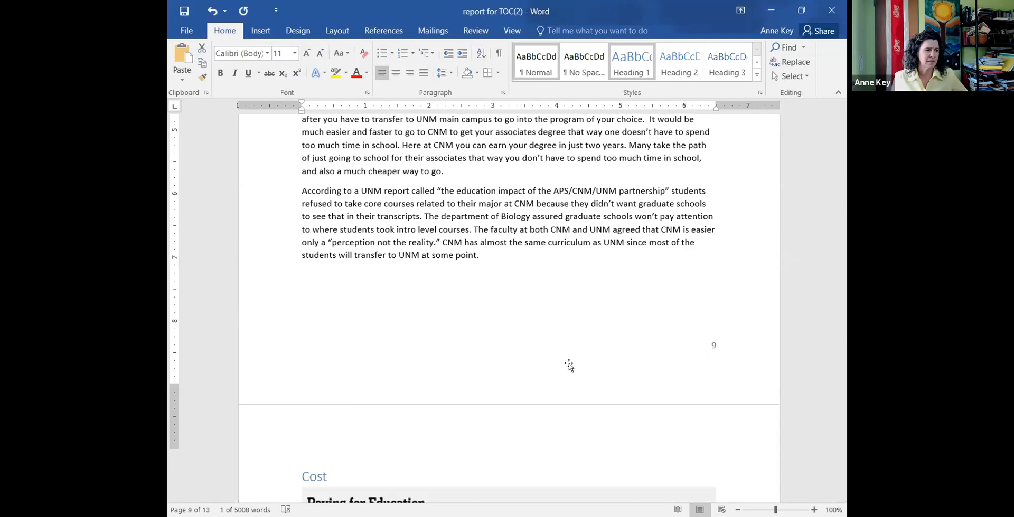
# - Apply the Heading 1 style to the "Advantages" heading below the UNM and CNM cost table on page 11
pyautogui.scroll(-8, 571, 363)
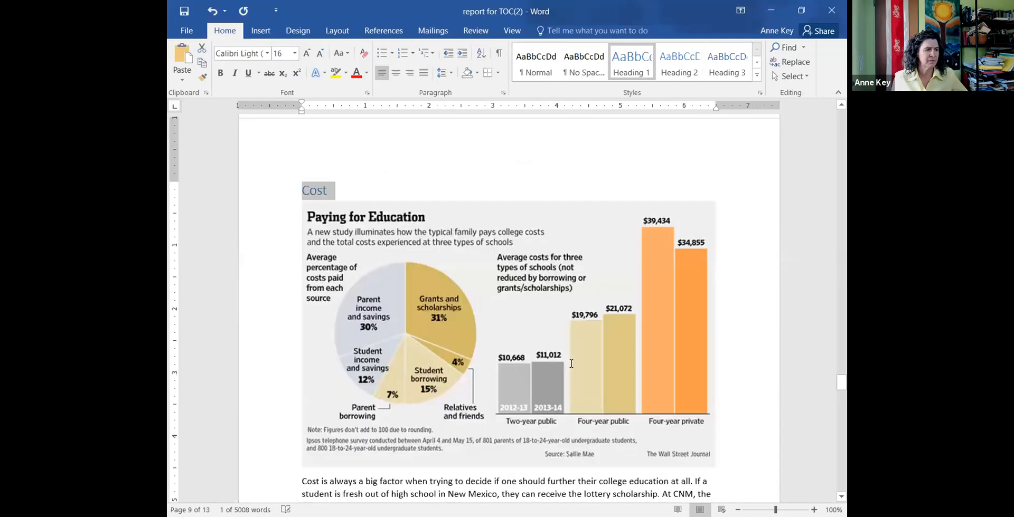
pyautogui.scroll(-20, 571, 364)
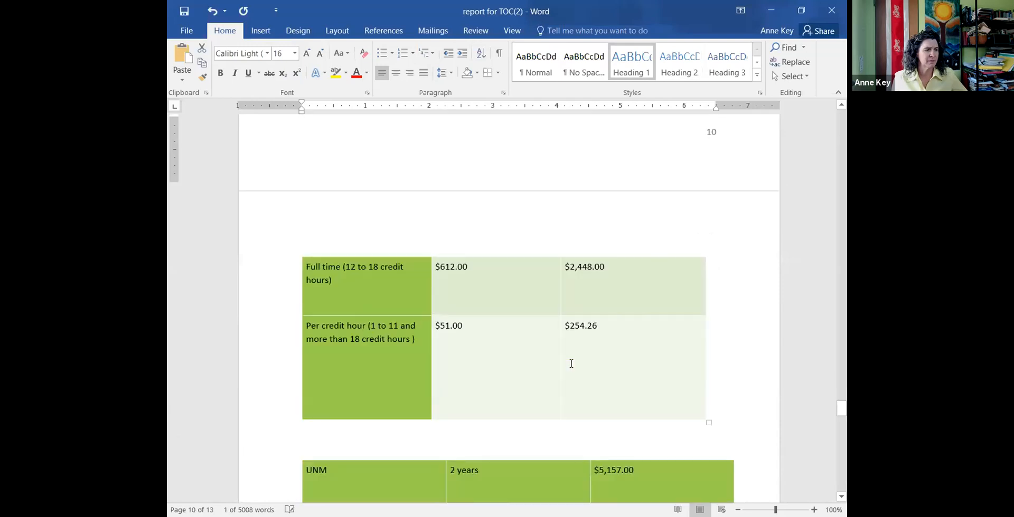
pyautogui.scroll(-8, 362, 369)
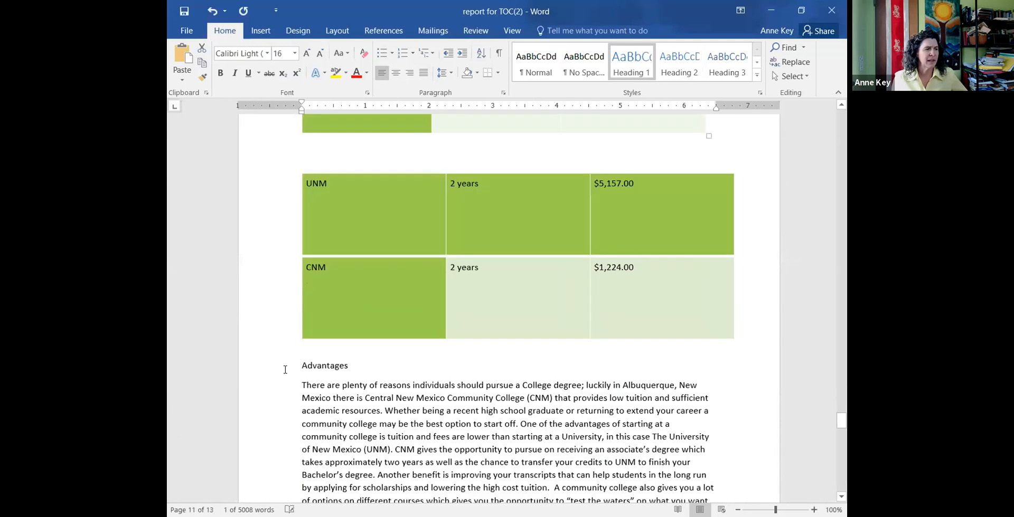
pyautogui.click(373, 452)
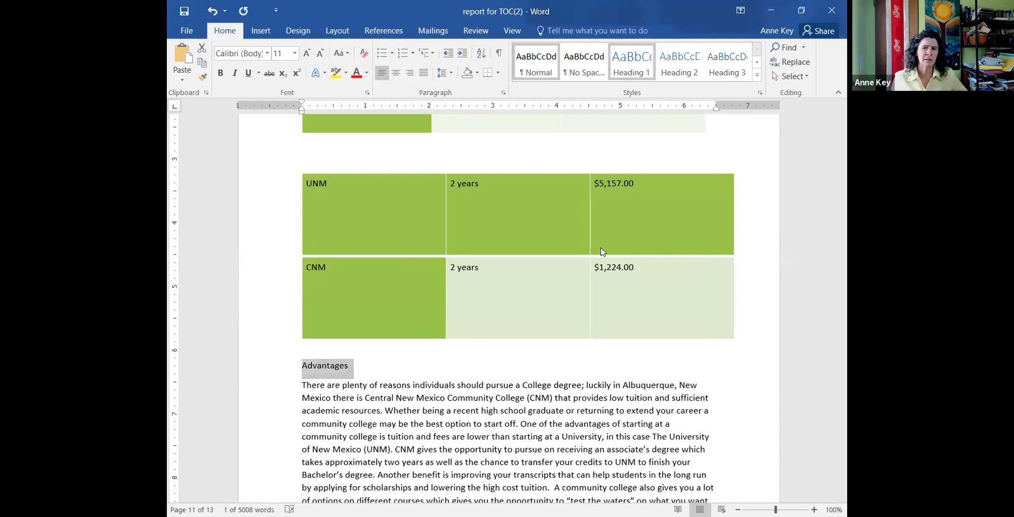
pyautogui.click(629, 67)
# - Apply the Heading 1 style to the "Recommendation" heading on page 12
pyautogui.scroll(-5, 566, 392)
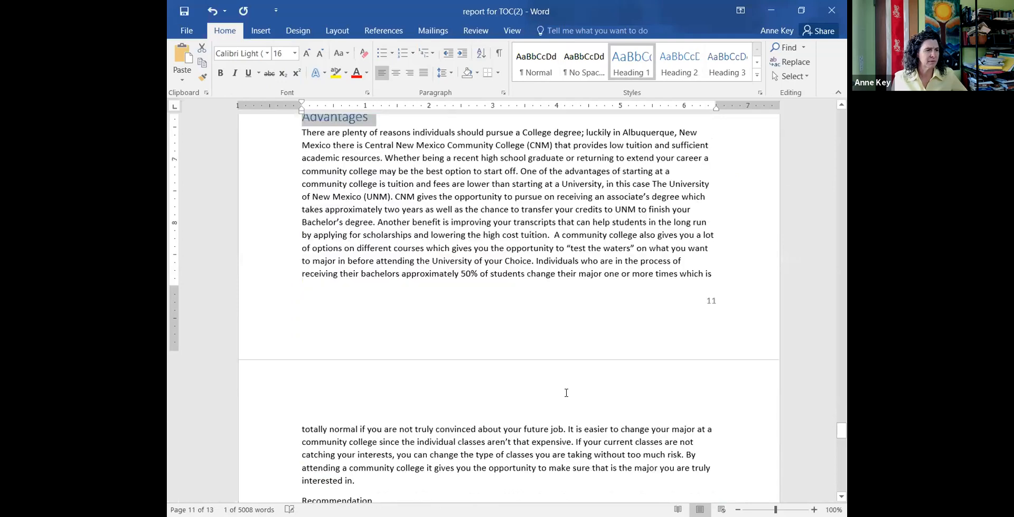
pyautogui.scroll(-5, 392, 292)
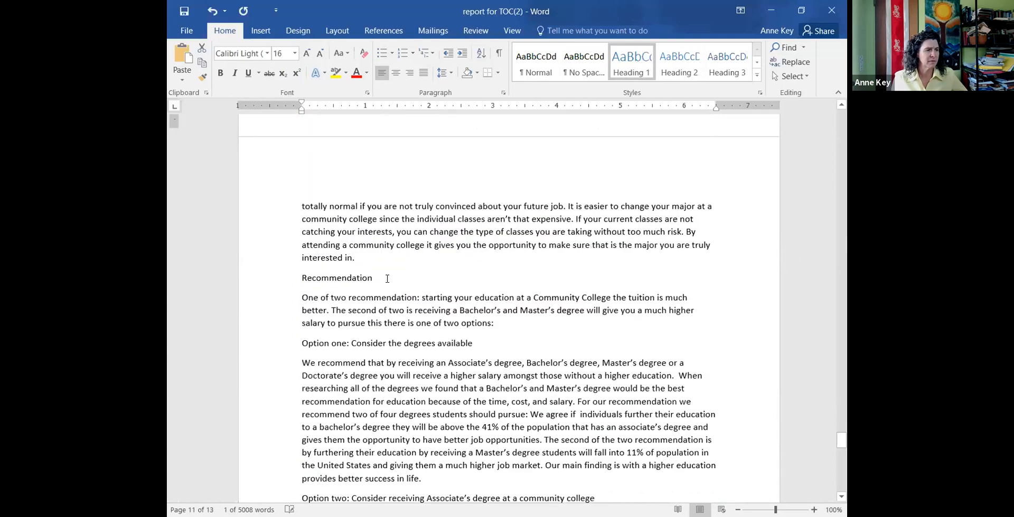
pyautogui.click(280, 279)
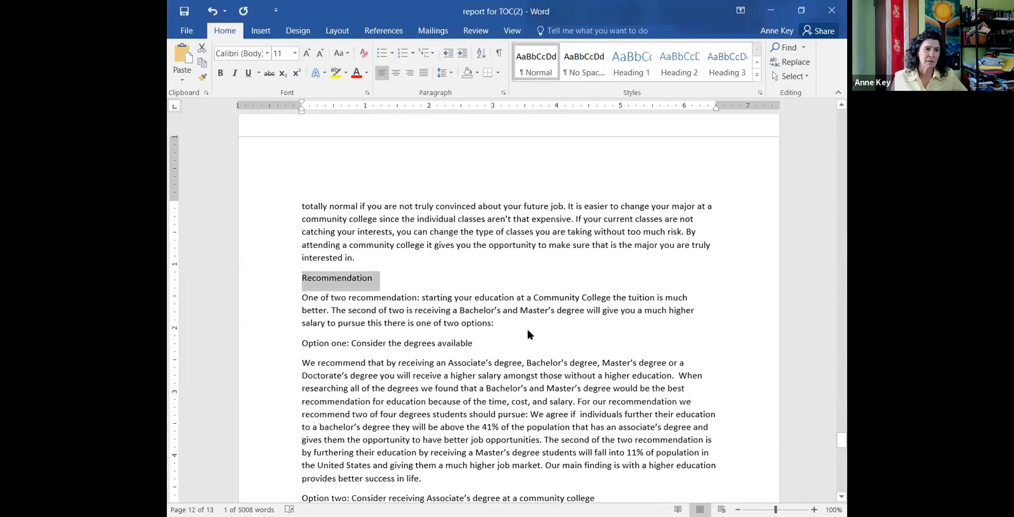
pyautogui.click(630, 64)
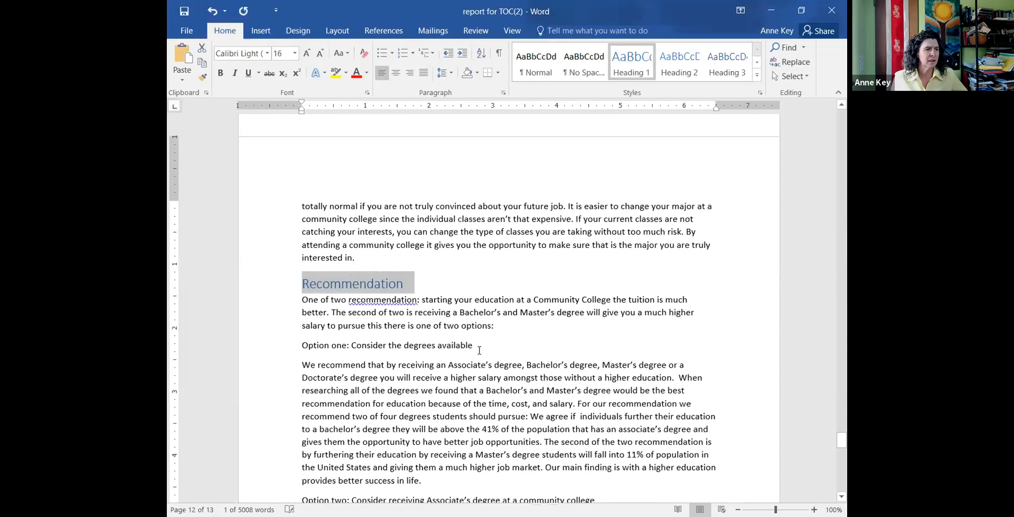
# - Apply the Heading 2 style to the "Option one" and "Option two" headings in the Recommendation section on page 12
pyautogui.click(266, 350)
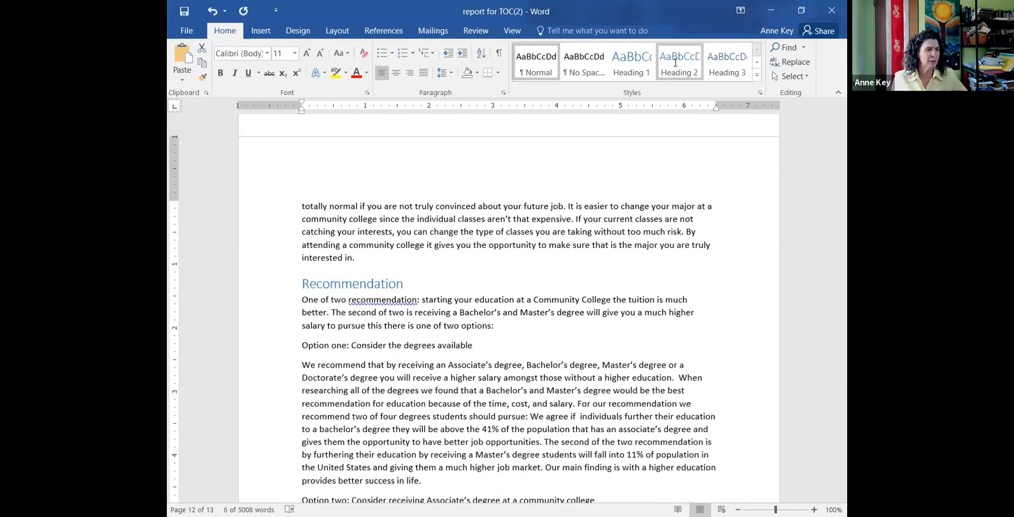
pyautogui.scroll(-4, 616, 360)
pyautogui.click(295, 368)
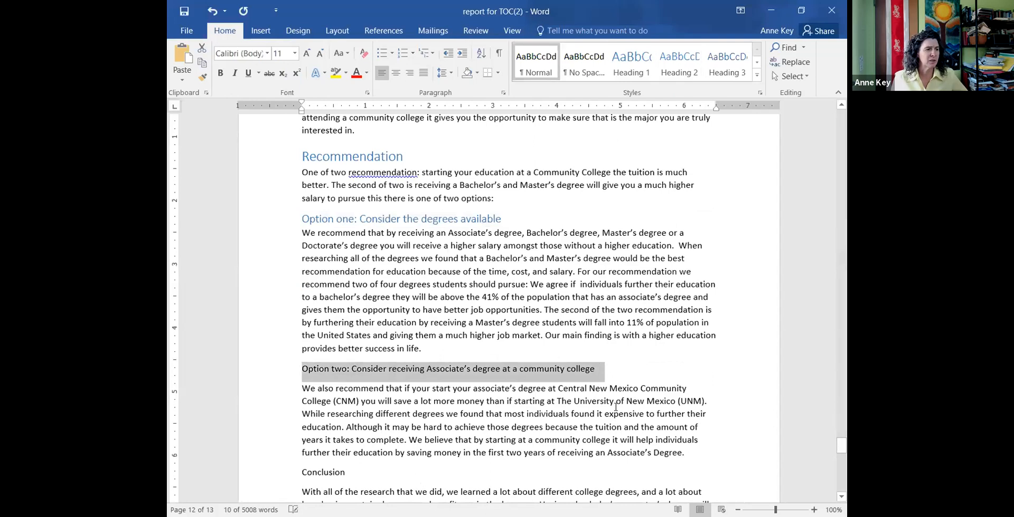
# - Apply the Heading 1 style to the "Conclusion" heading on page 12 and the "References" heading on page 13
pyautogui.scroll(-2, 352, 407)
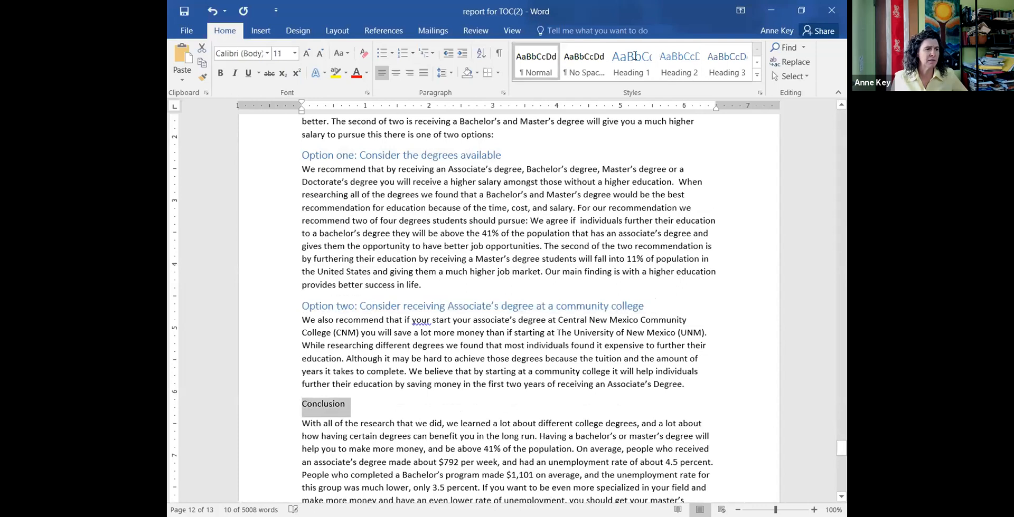
pyautogui.click(634, 56)
pyautogui.scroll(-10, 562, 398)
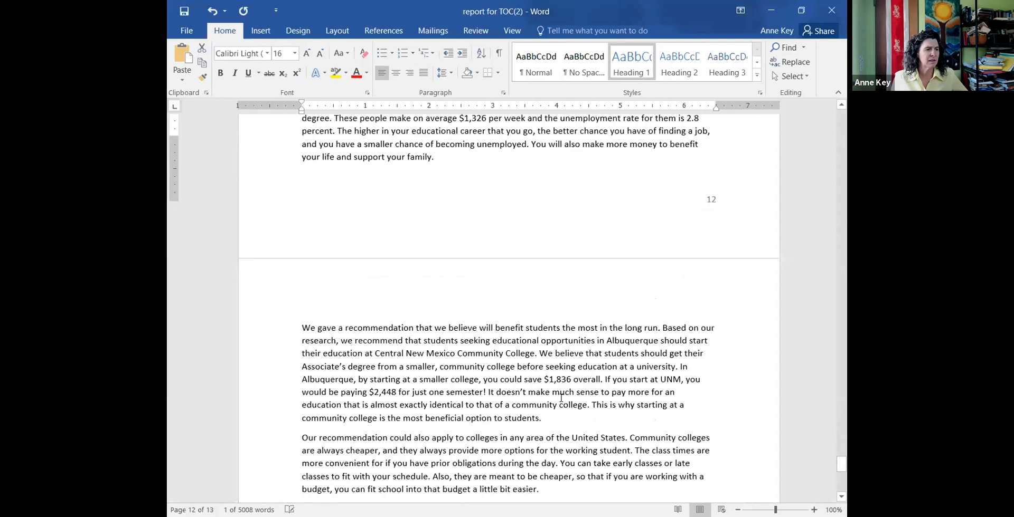
pyautogui.scroll(-7, 311, 359)
pyautogui.tripleClick(311, 360)
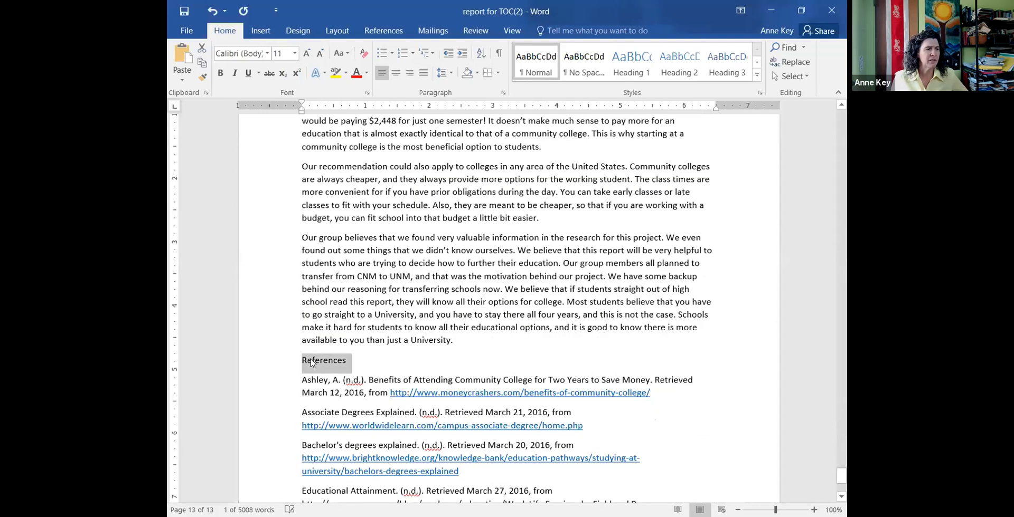
pyautogui.click(623, 64)
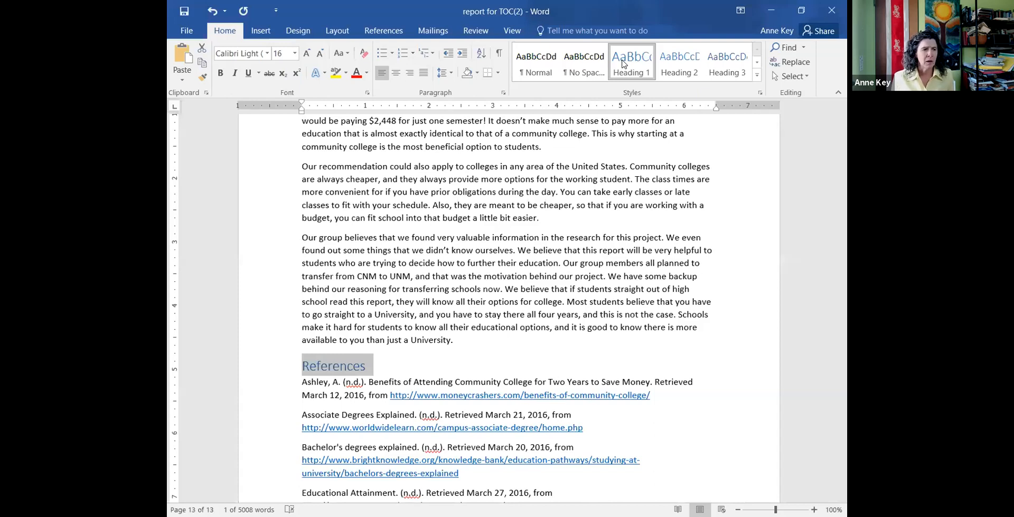
# - Insert a page break before the "References" heading so the reference list starts on its own page
pyautogui.click(717, 358)
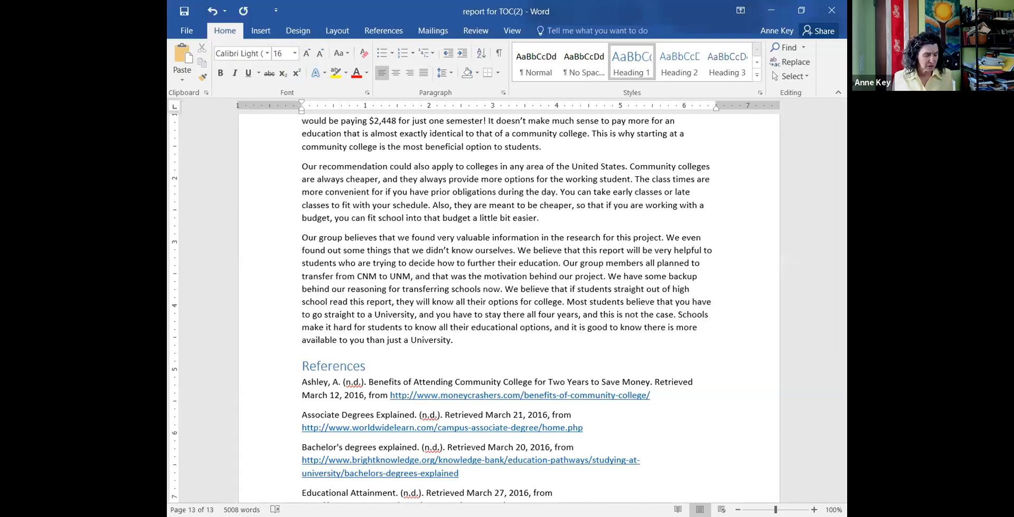
pyautogui.hotkey('shift', 'Right')
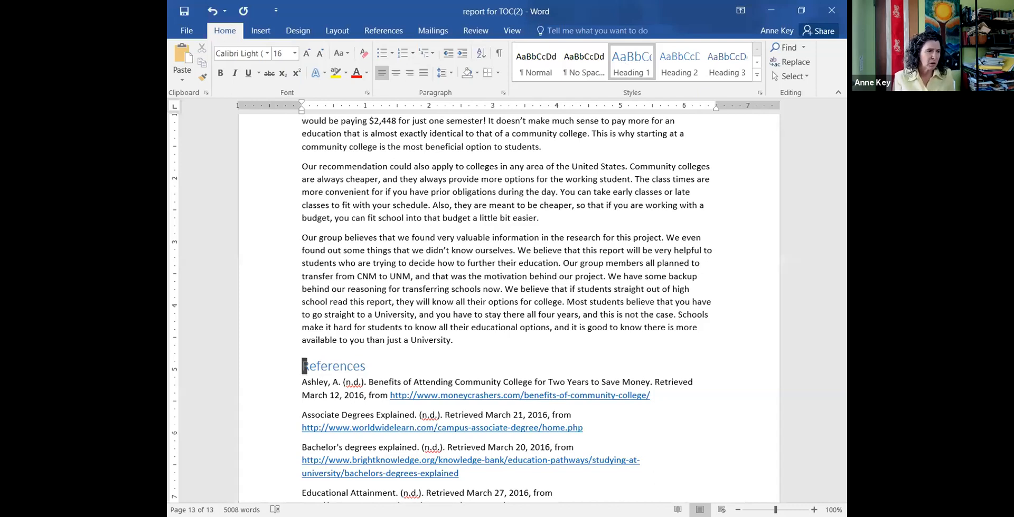
pyautogui.hotkey('ctrl', 'Return')
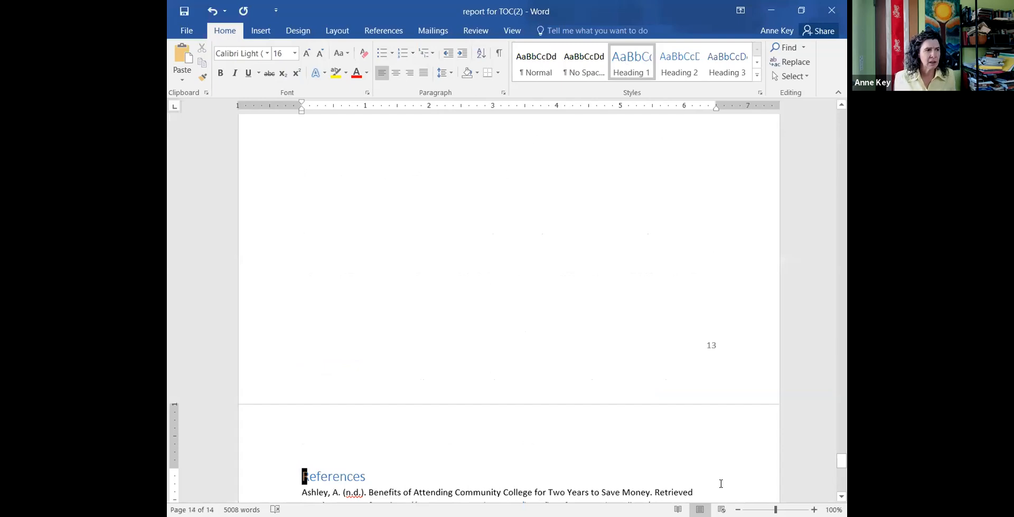
pyautogui.click(261, 31)
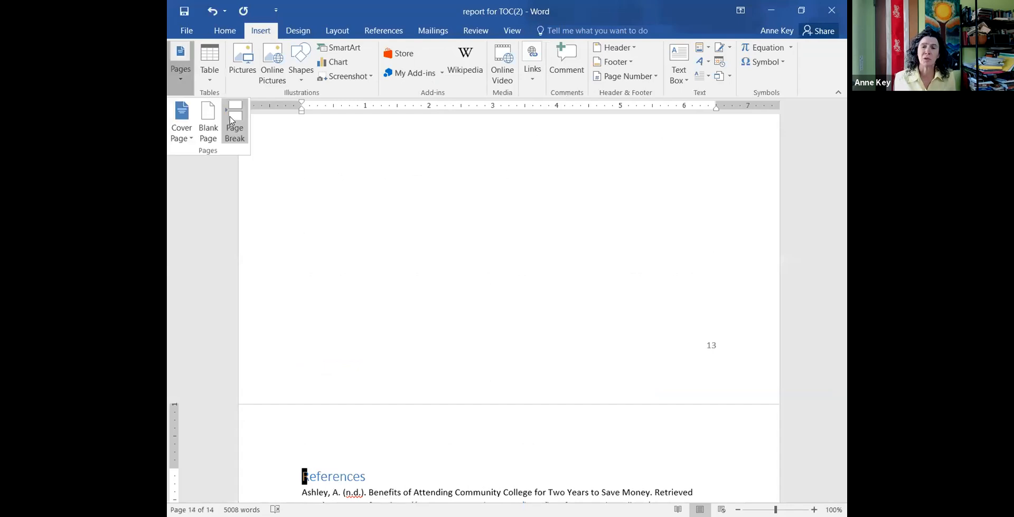
pyautogui.click(836, 458)
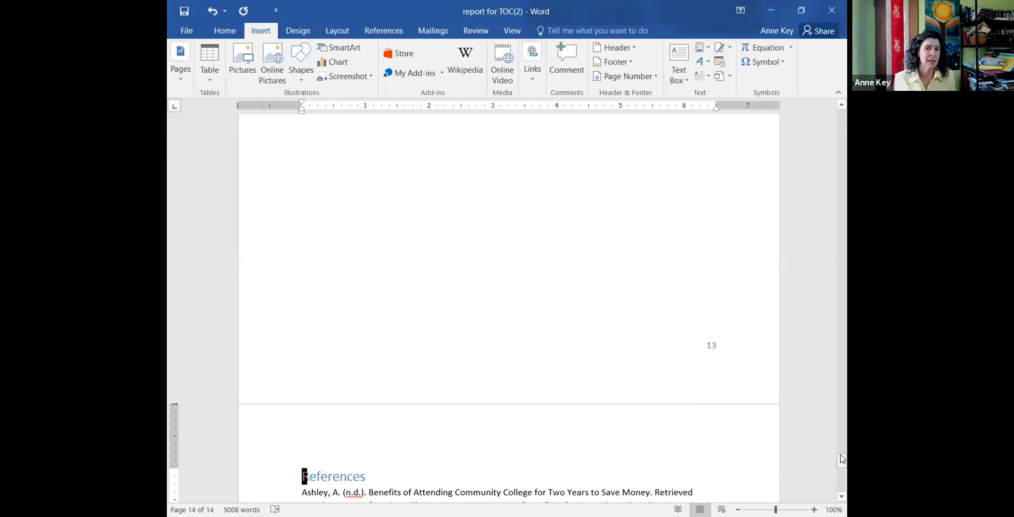
# - Insert a page break before the "Introduction" heading on page 2, separating it from the Abstract
pyautogui.moveTo(841, 460); pyautogui.dragTo(833, 120)
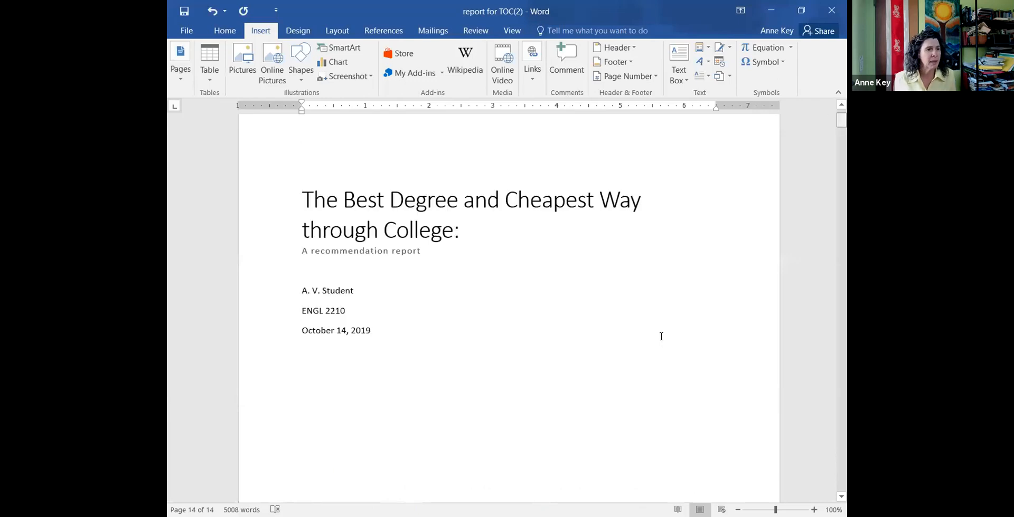
pyautogui.scroll(-3, 661, 336)
pyautogui.scroll(-8, 409, 210)
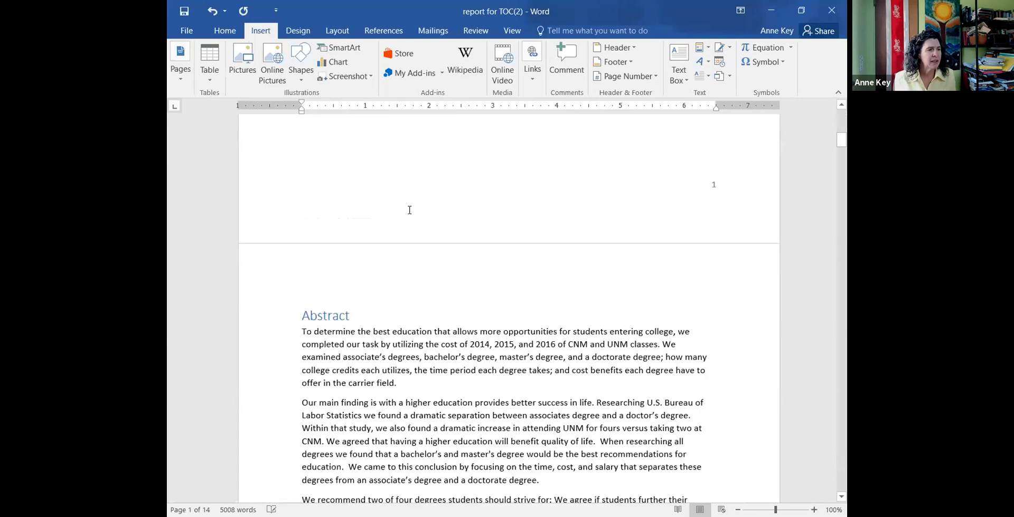
pyautogui.scroll(-3, 464, 337)
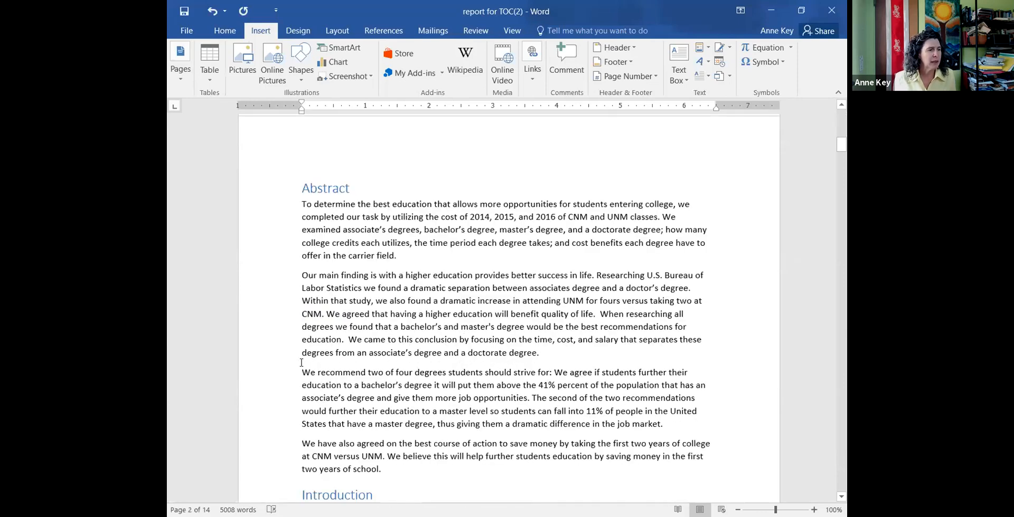
pyautogui.scroll(-3, 308, 365)
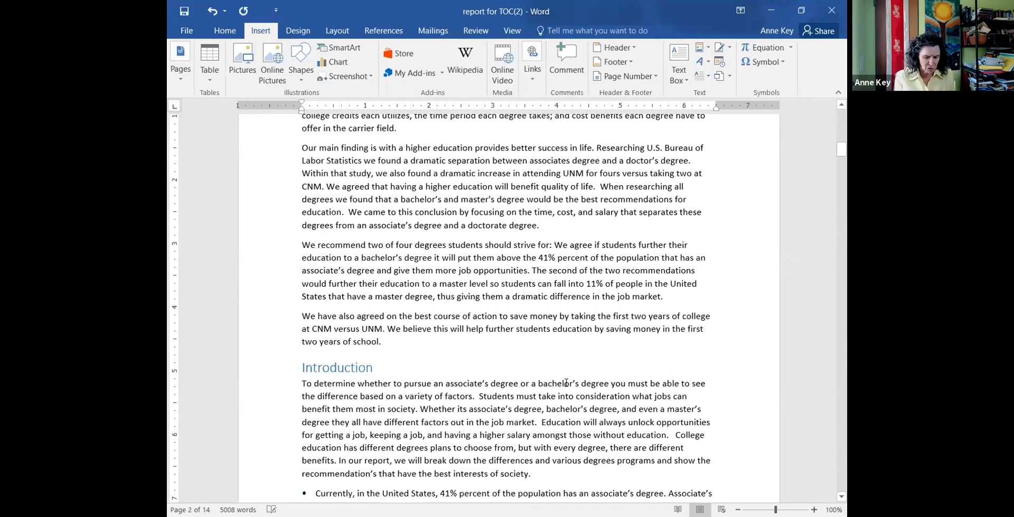
pyautogui.hotkey('ctrl', 'Return')
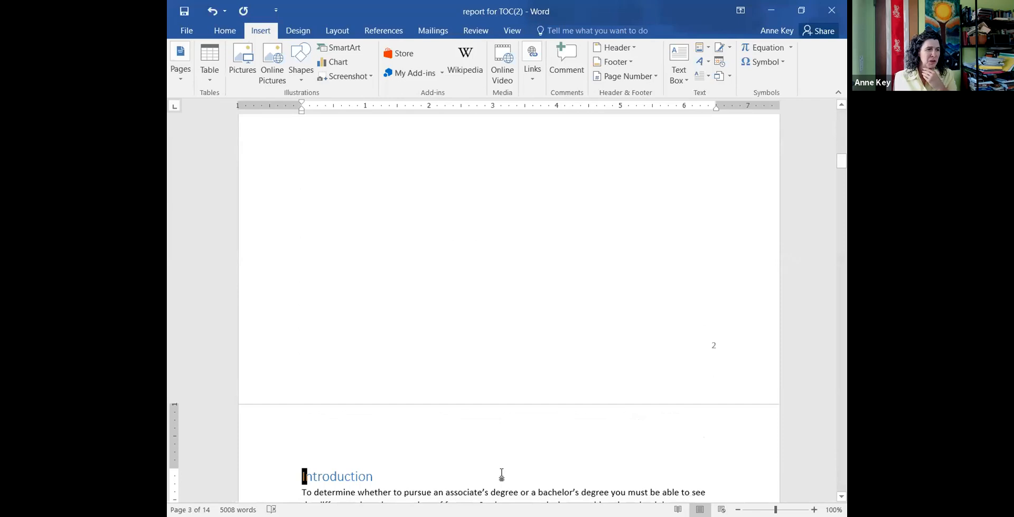
# - Add bottom-of-page numbering in the Accent Bar 3 format, starting from the title page, and leave footer editing
pyautogui.scroll(5, 502, 473)
pyautogui.scroll(15, 502, 473)
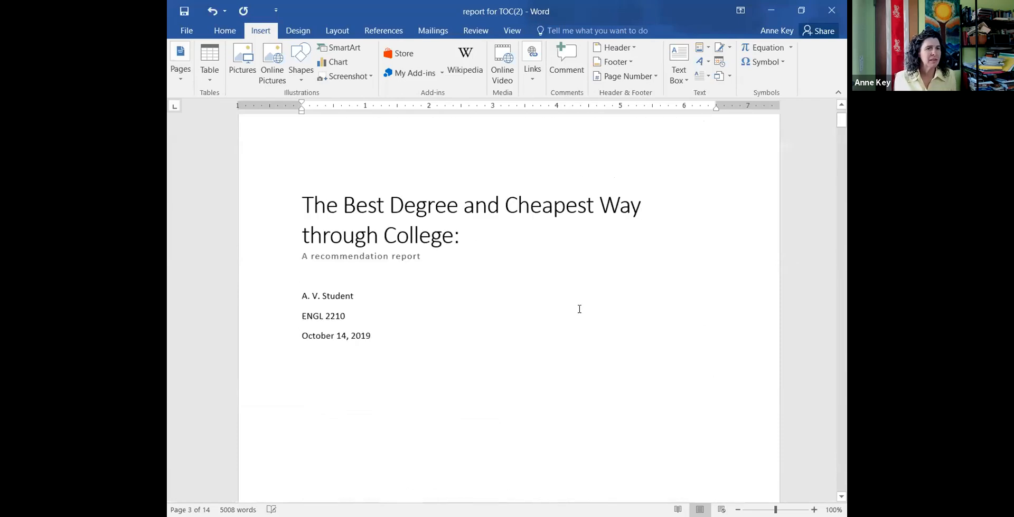
pyautogui.scroll(3, 711, 330)
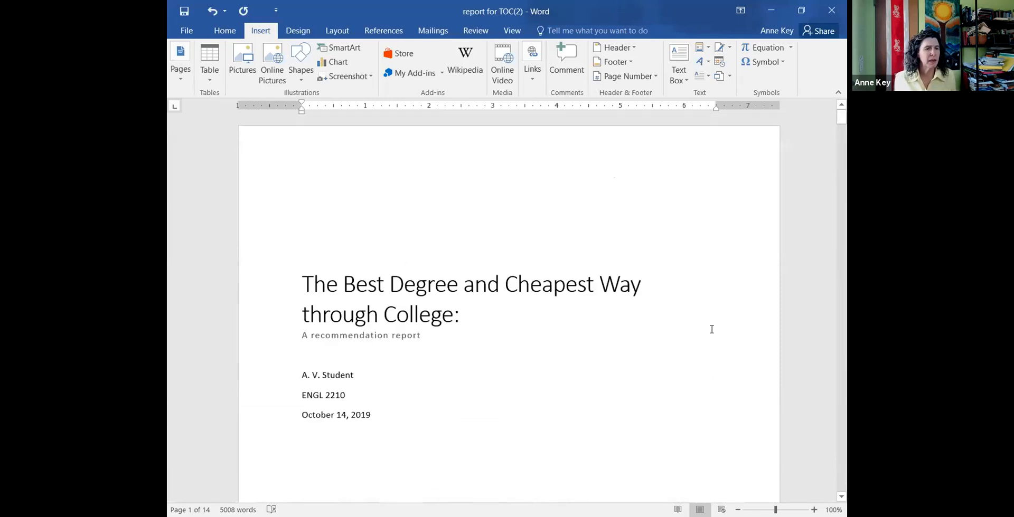
pyautogui.click(681, 293)
pyautogui.click(427, 355)
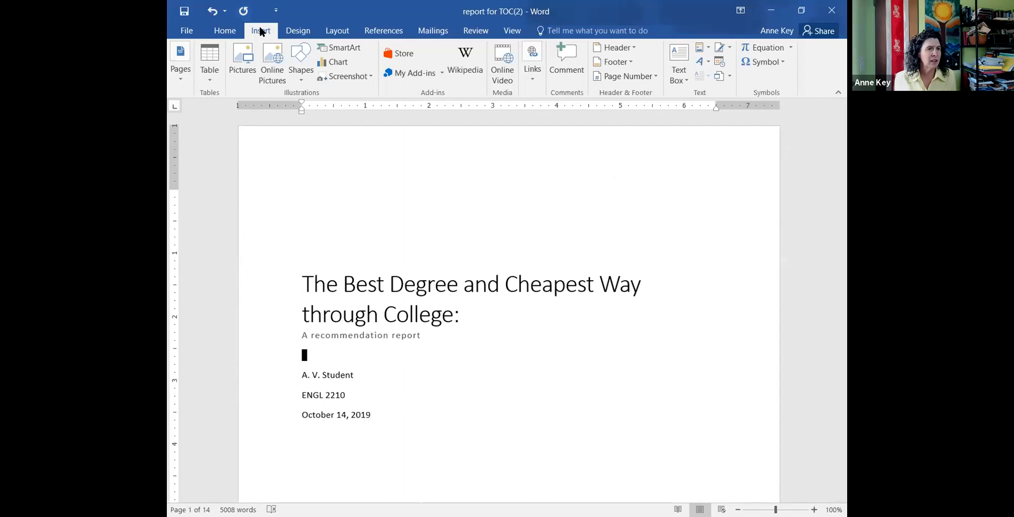
pyautogui.click(655, 78)
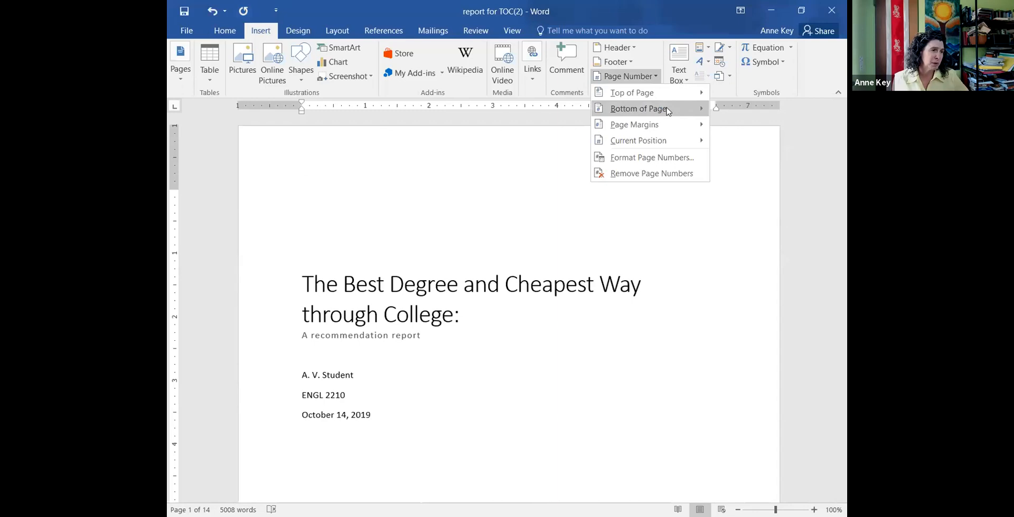
pyautogui.moveTo(667, 110)
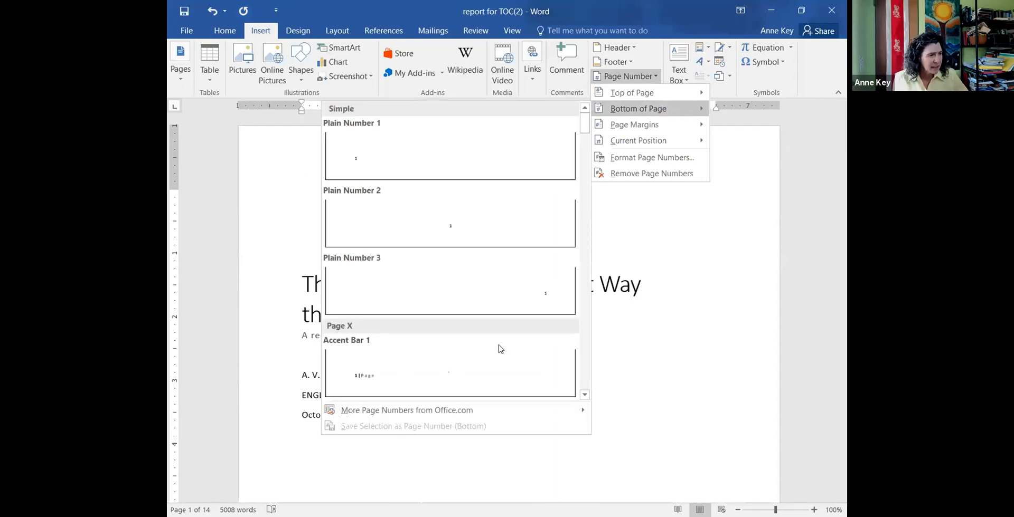
pyautogui.scroll(-3, 499, 349)
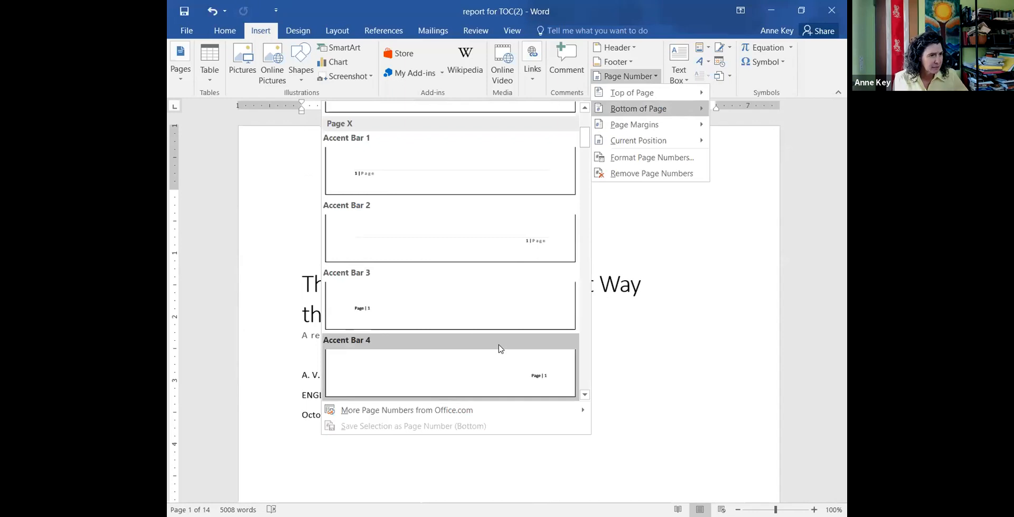
pyautogui.scroll(-3, 500, 349)
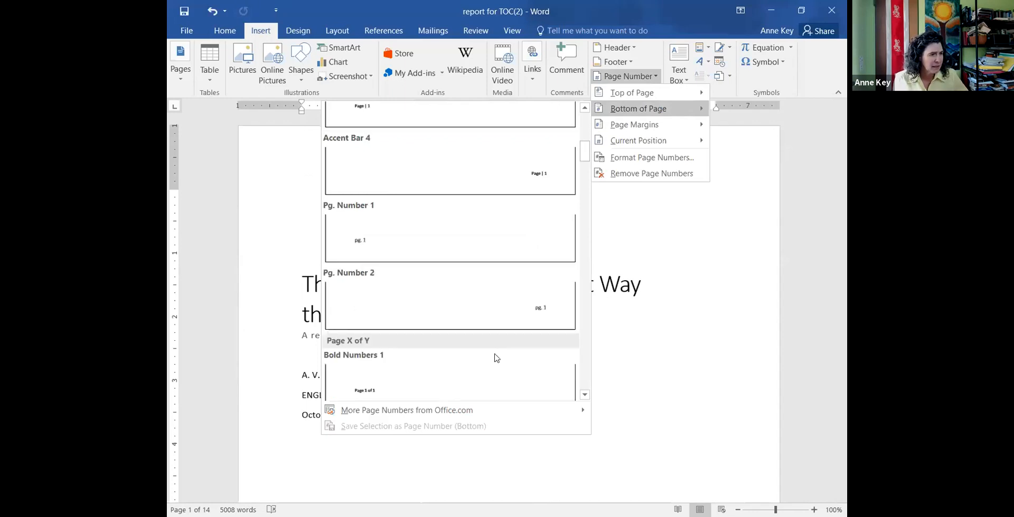
pyautogui.scroll(-3, 470, 309)
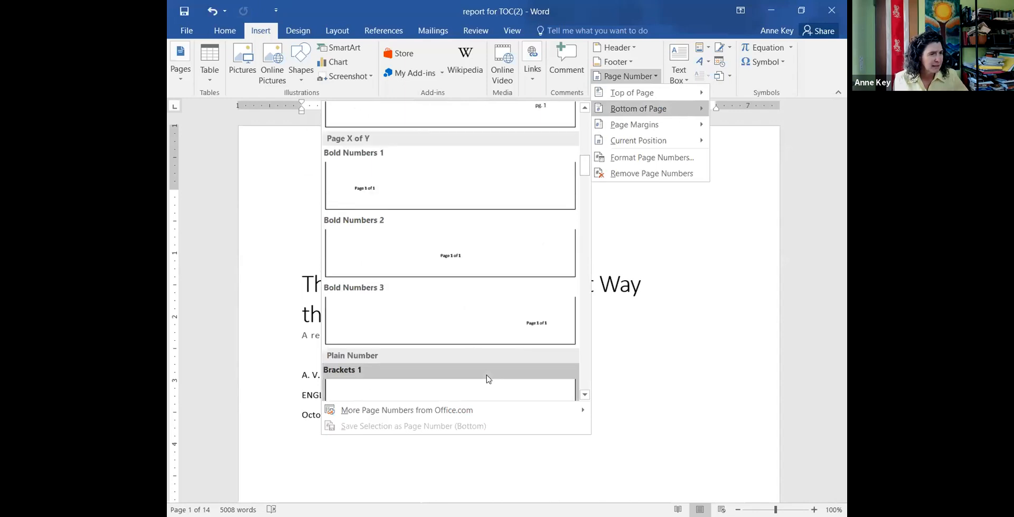
pyautogui.scroll(-5, 468, 275)
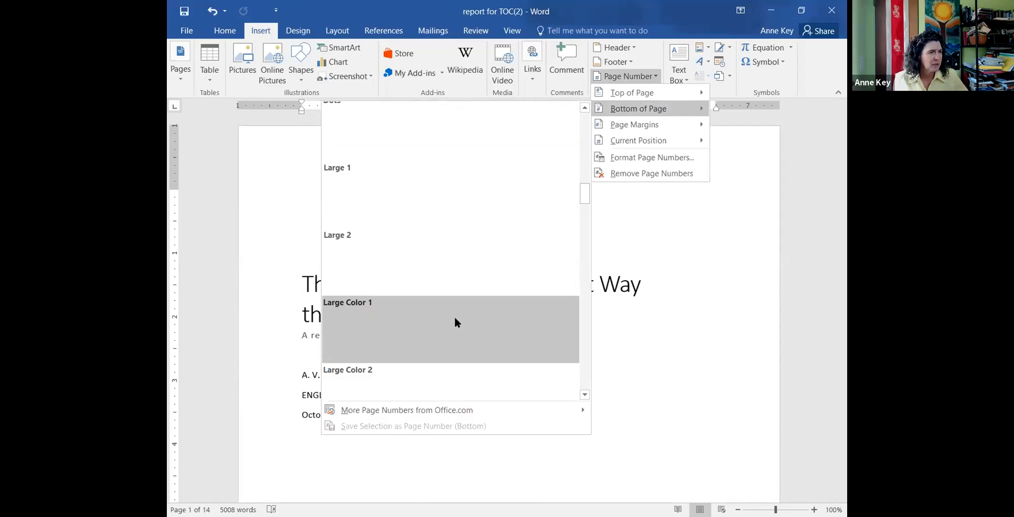
pyautogui.scroll(5, 455, 320)
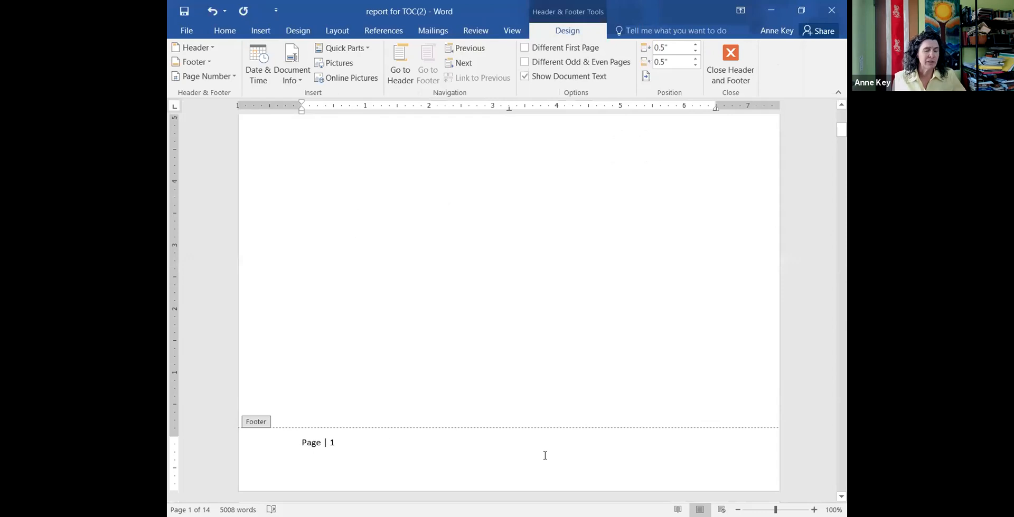
pyautogui.click(733, 54)
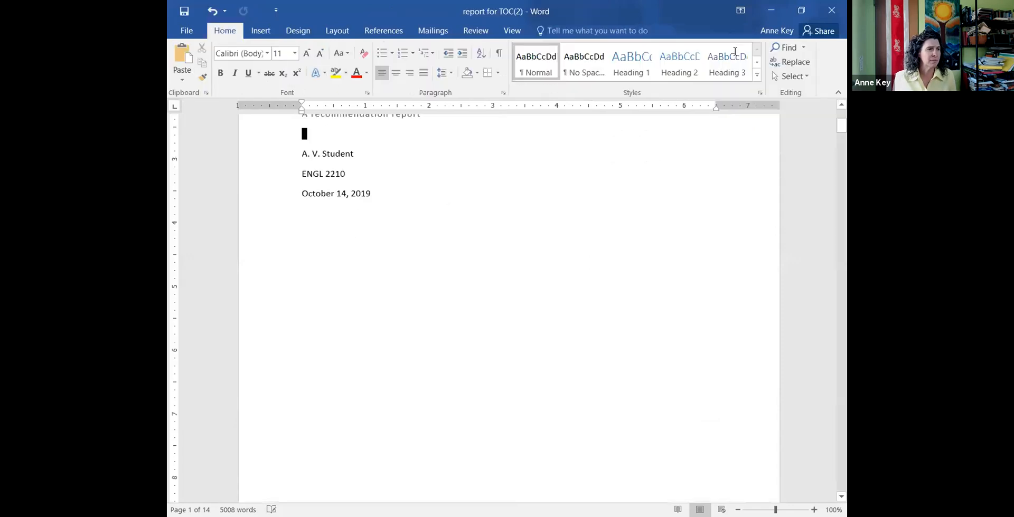
# - Examine the footer page numbers and page breaks from the title page through the Abstract and Introduction pages
pyautogui.scroll(-5, 509, 390)
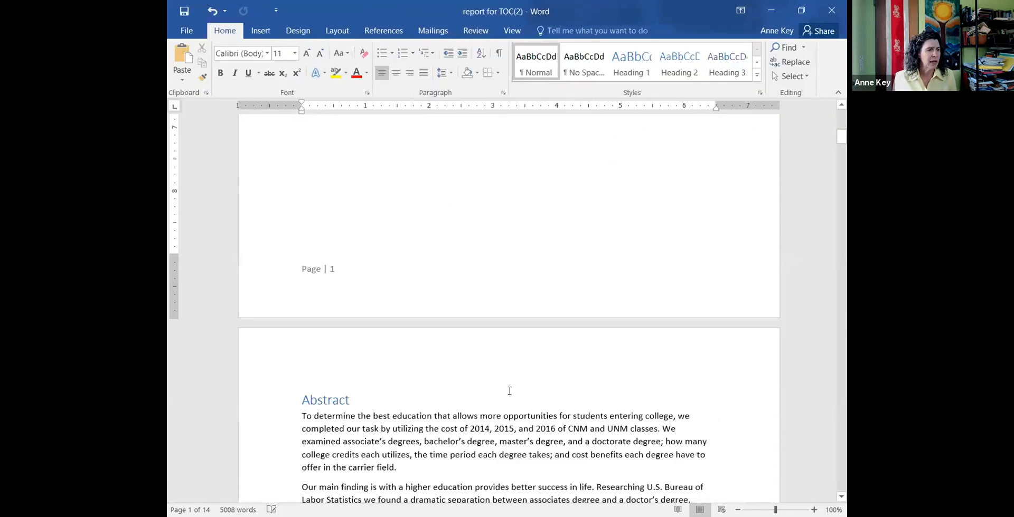
pyautogui.scroll(-10, 510, 390)
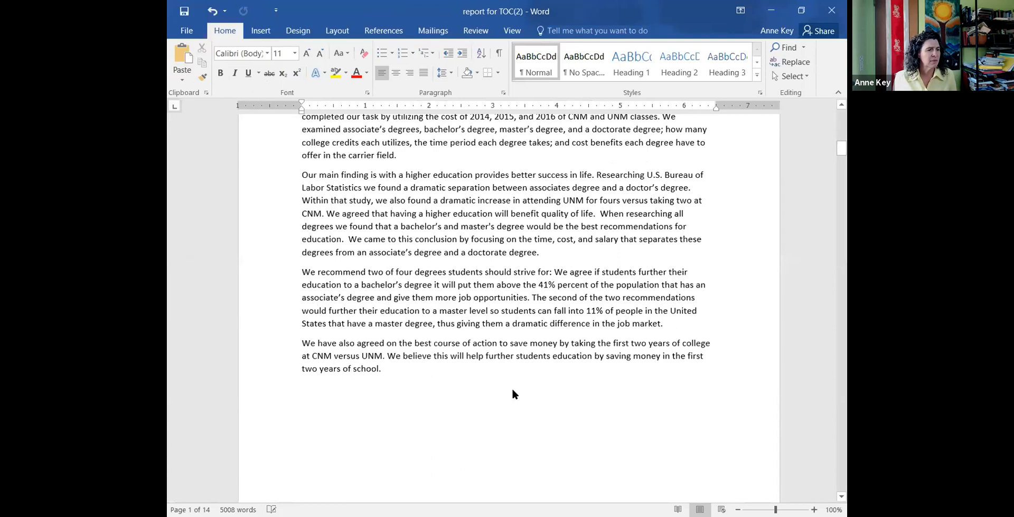
pyautogui.scroll(2, 518, 389)
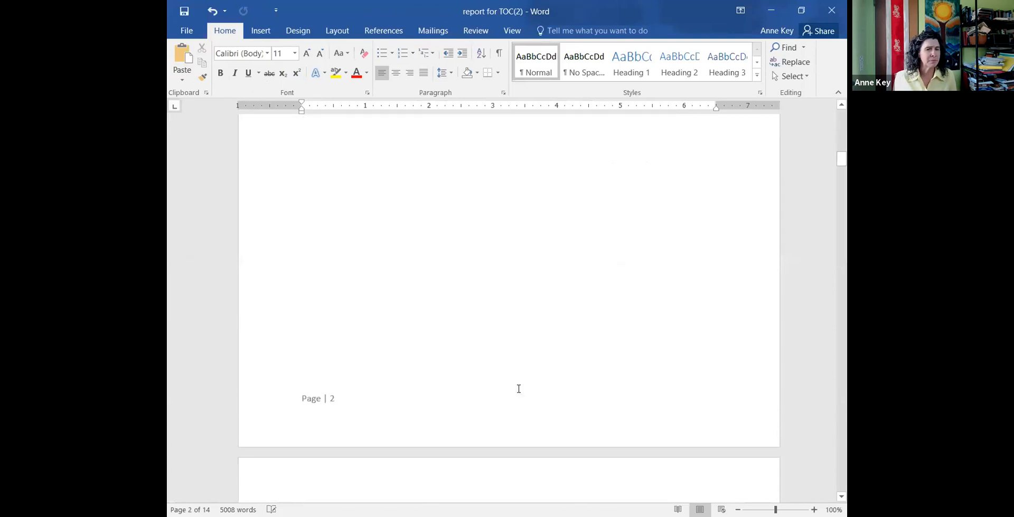
pyautogui.scroll(7, 519, 389)
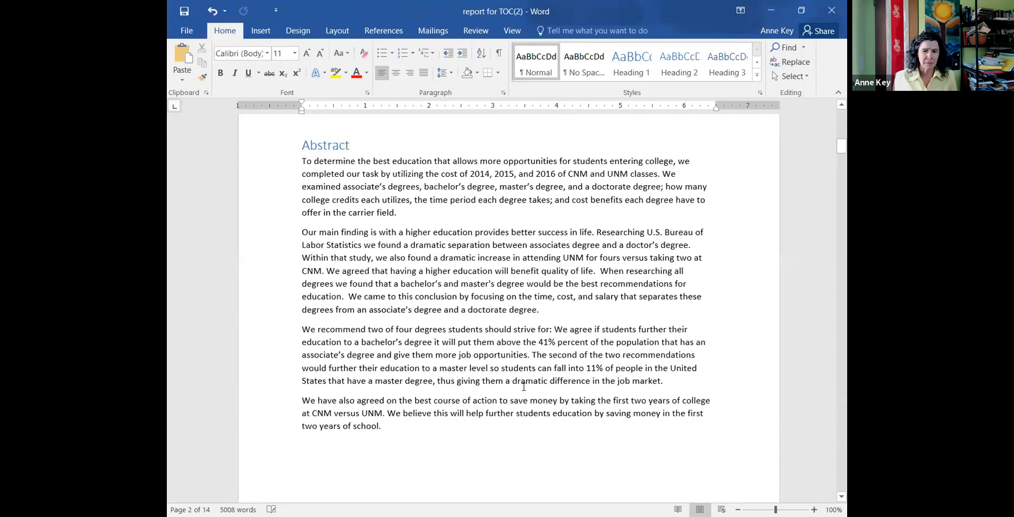
pyautogui.scroll(10, 524, 387)
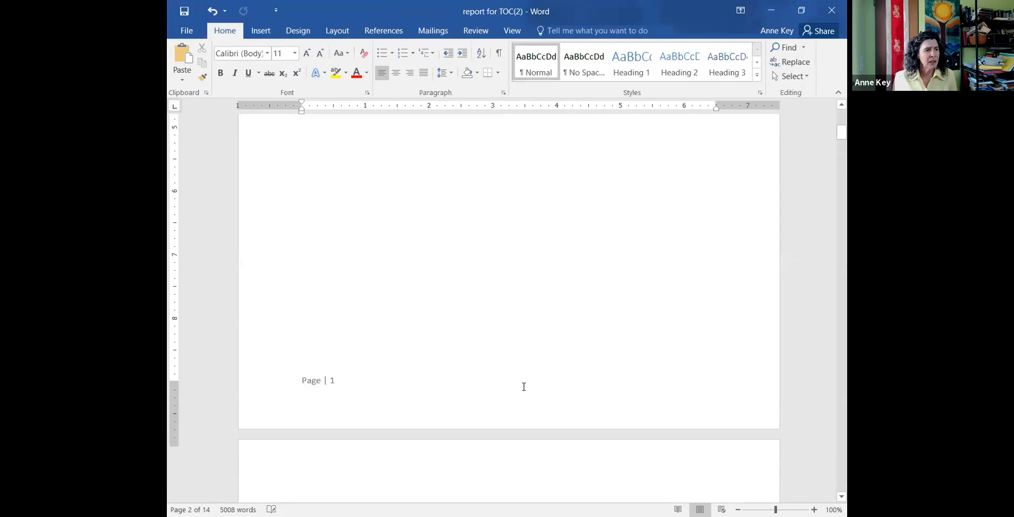
pyautogui.scroll(12, 523, 387)
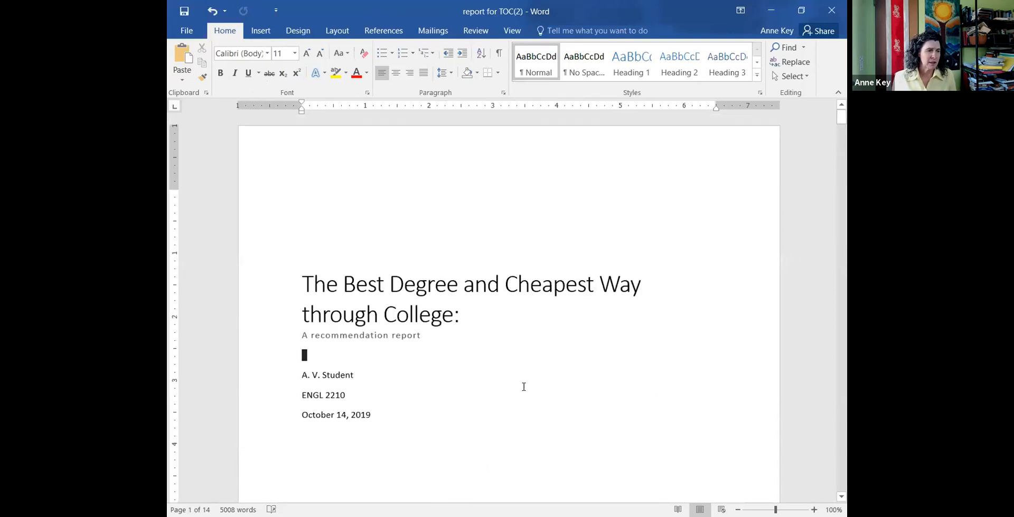
pyautogui.scroll(-20, 524, 387)
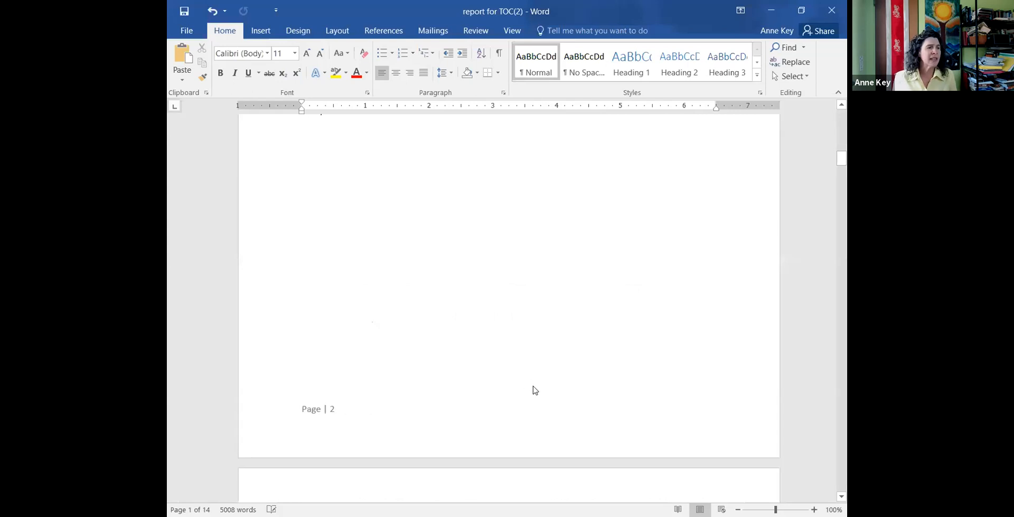
pyautogui.scroll(-8, 533, 387)
pyautogui.scroll(-10, 533, 385)
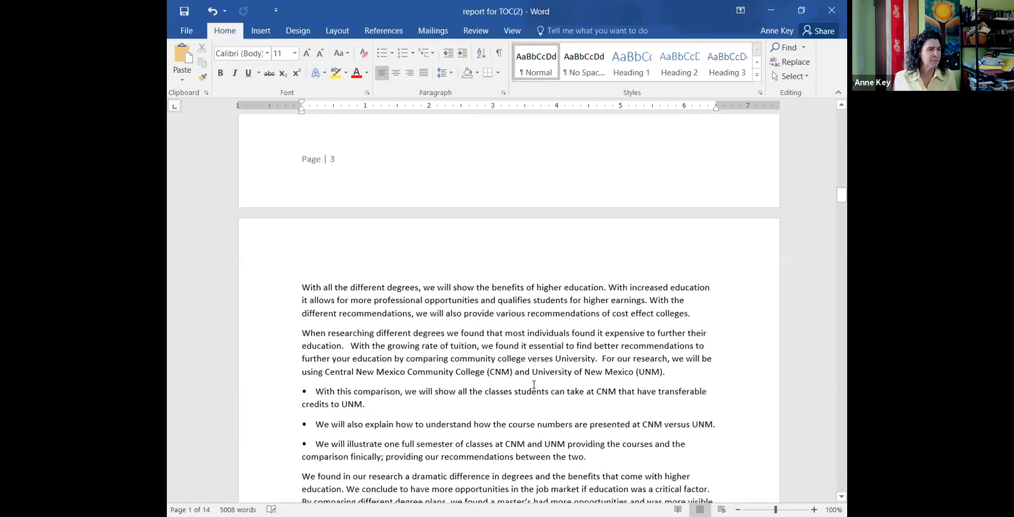
# - Insert the picture file "a" on a new line after the paragraph ending "masters, and doctorate." on page 4
pyautogui.scroll(-10, 533, 385)
pyautogui.click(365, 225)
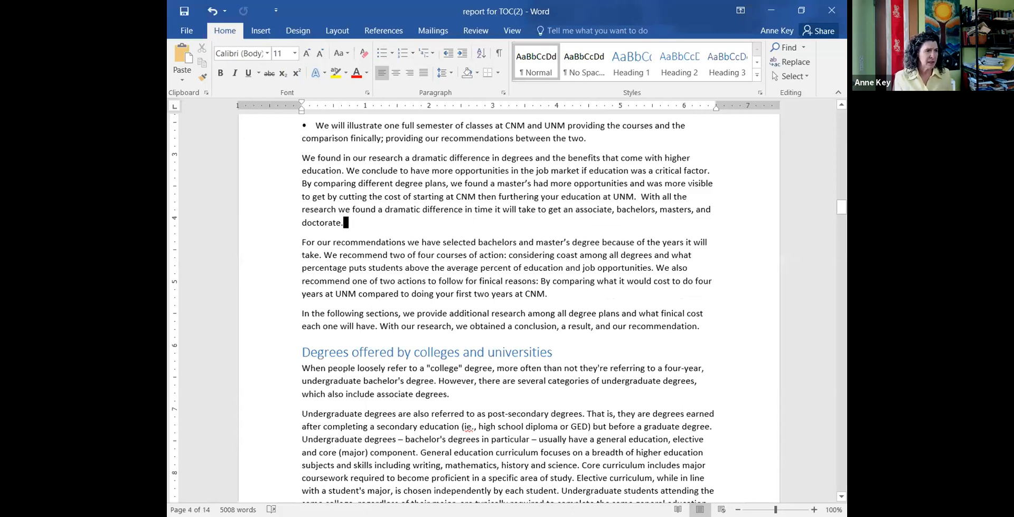
pyautogui.press('Return')
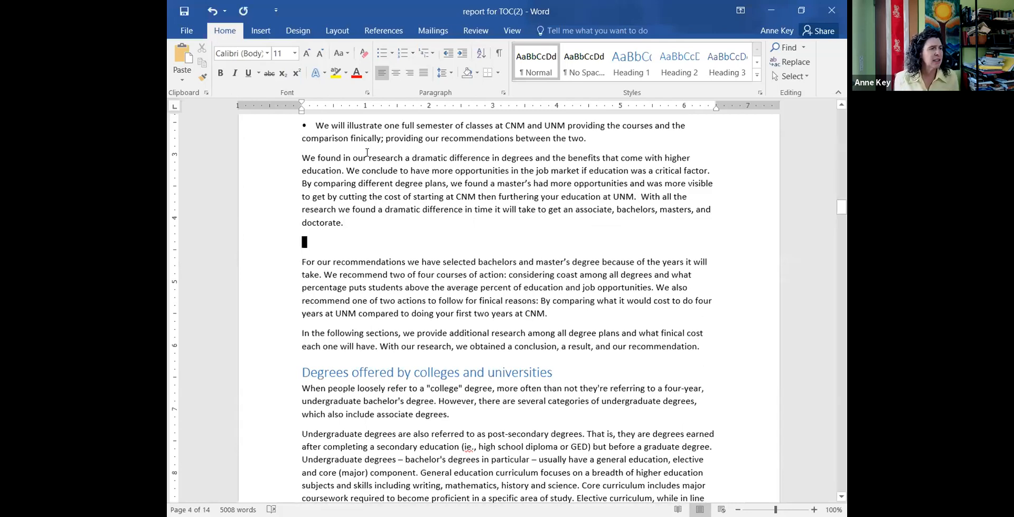
pyautogui.click(260, 30)
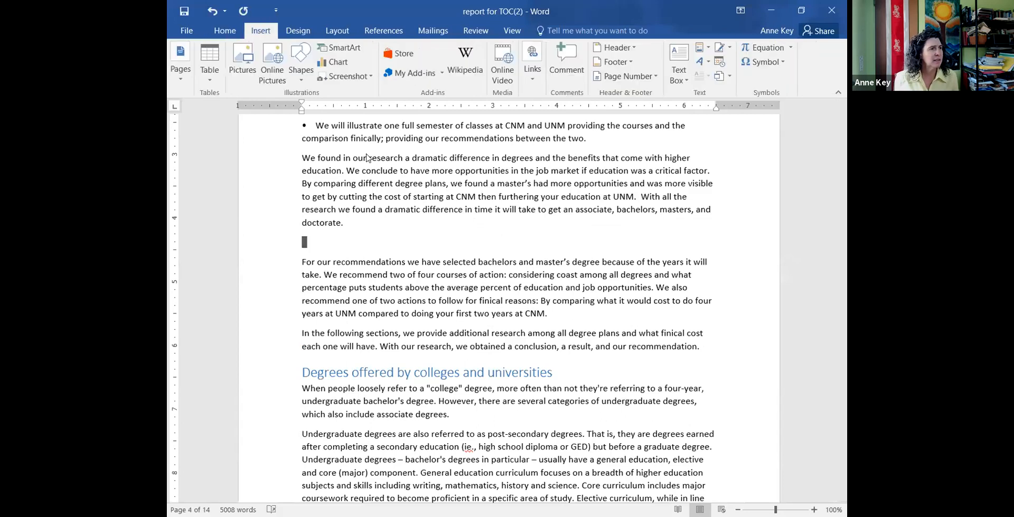
pyautogui.click(236, 69)
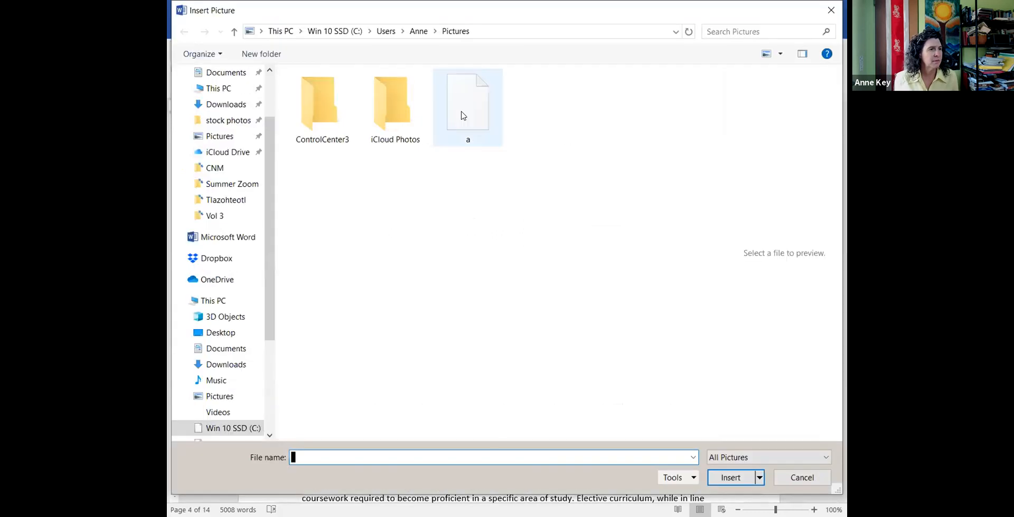
pyautogui.click(465, 113)
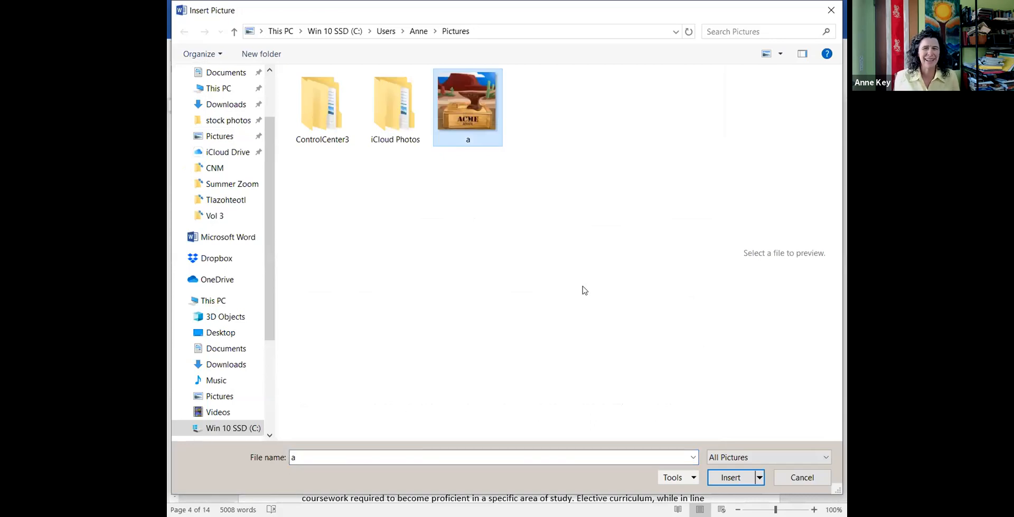
pyautogui.click(729, 479)
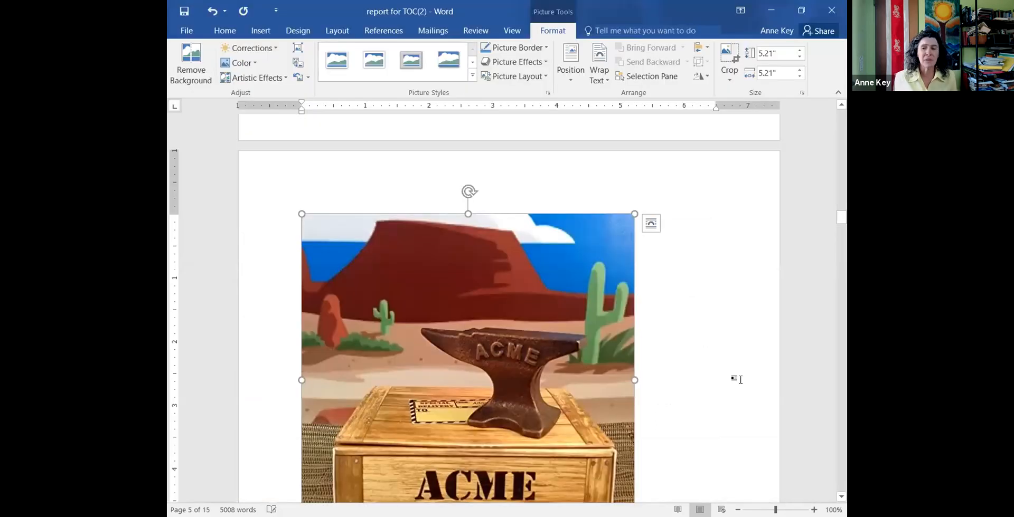
# - Shrink the anvil picture to 1.52" by 1.52" and set its text wrapping to Square
pyautogui.scroll(-3, 740, 380)
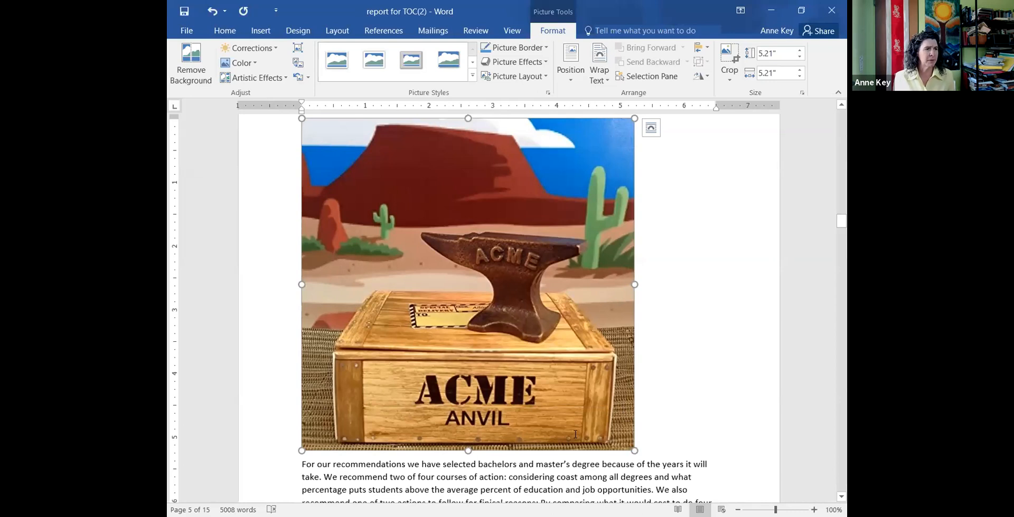
pyautogui.hotkey('ctrl', 'y')
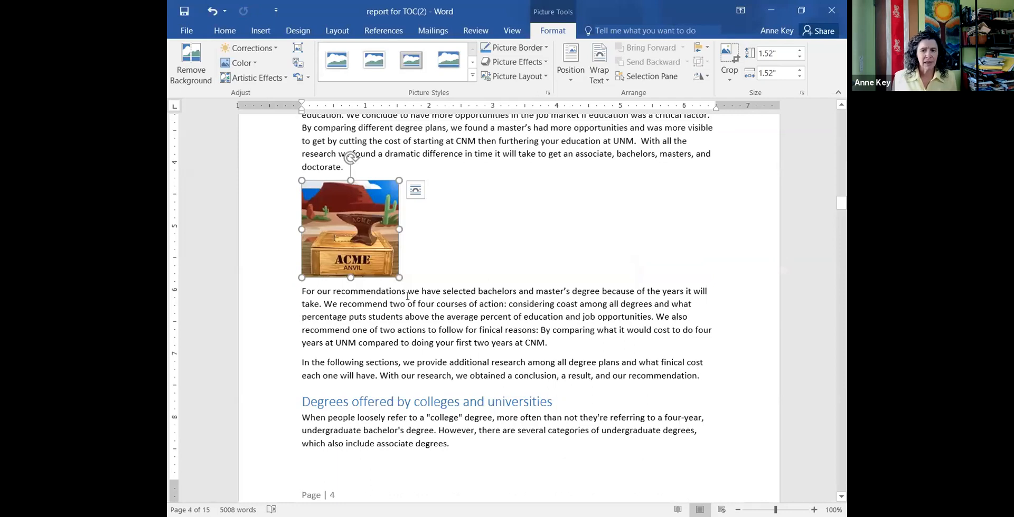
pyautogui.click(416, 191)
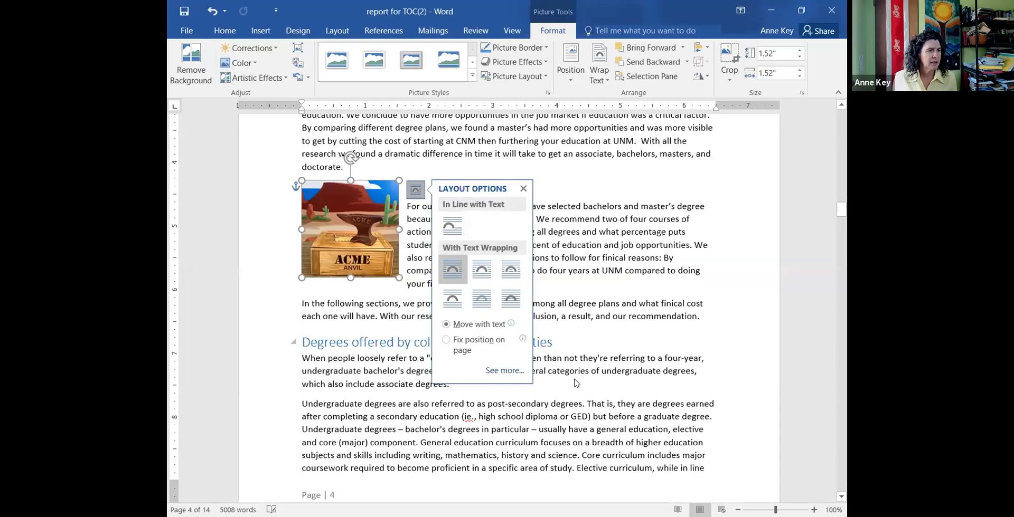
pyautogui.click(523, 189)
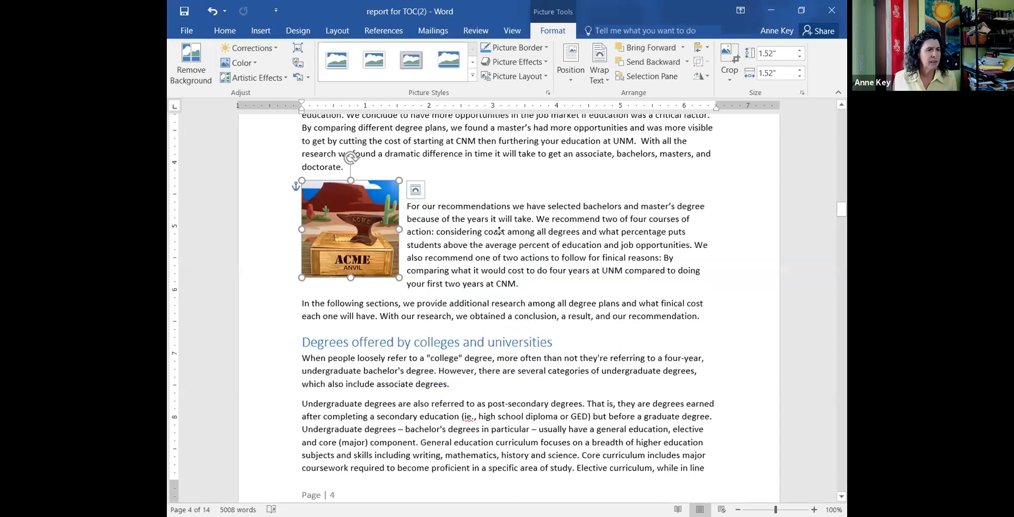
# - Move the wrapped picture to the right margin beside the "In the following sections" paragraph and the "Degrees offered by colleges and universities" heading
pyautogui.moveTo(498, 231); pyautogui.dragTo(499, 231)
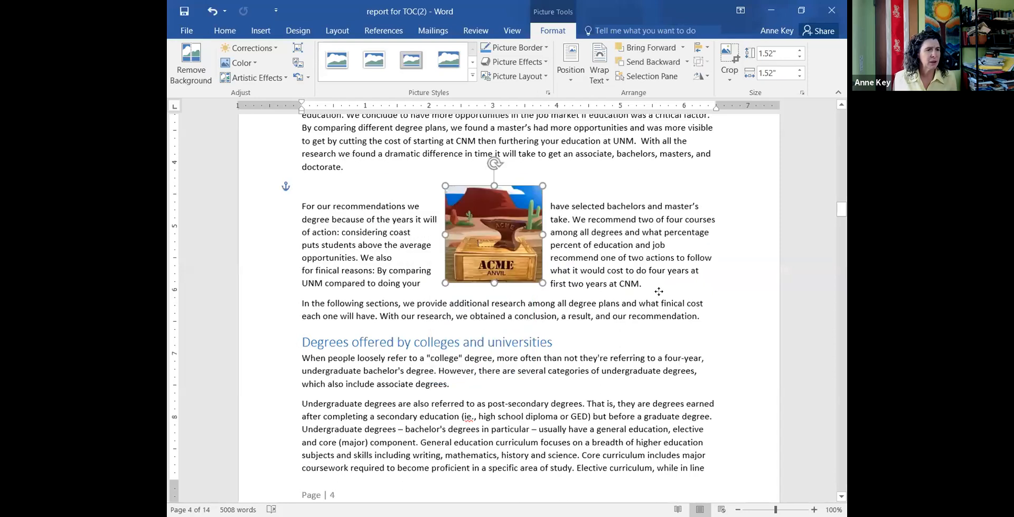
pyautogui.moveTo(658, 291); pyautogui.dragTo(659, 298)
pyautogui.moveTo(662, 224); pyautogui.dragTo(656, 184)
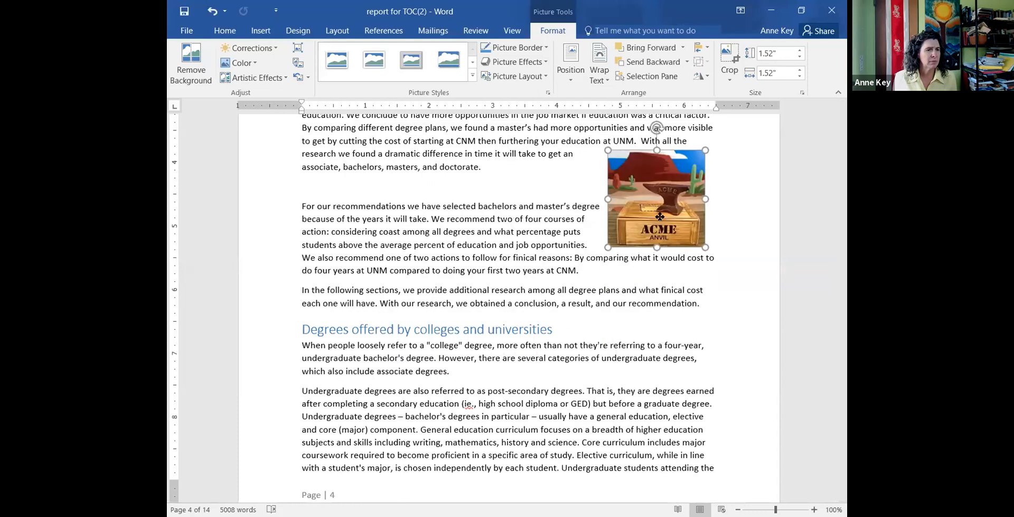
pyautogui.moveTo(659, 216); pyautogui.dragTo(661, 330)
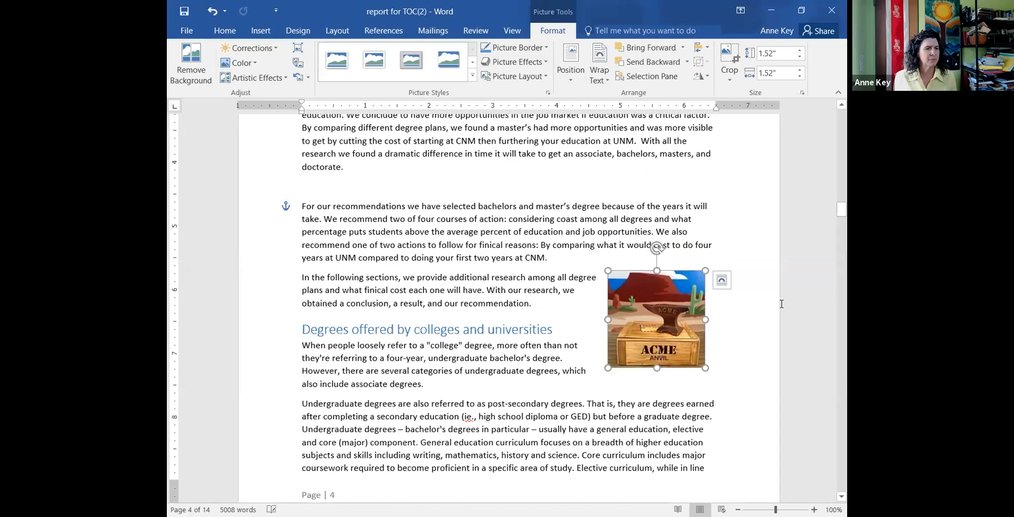
pyautogui.click(768, 375)
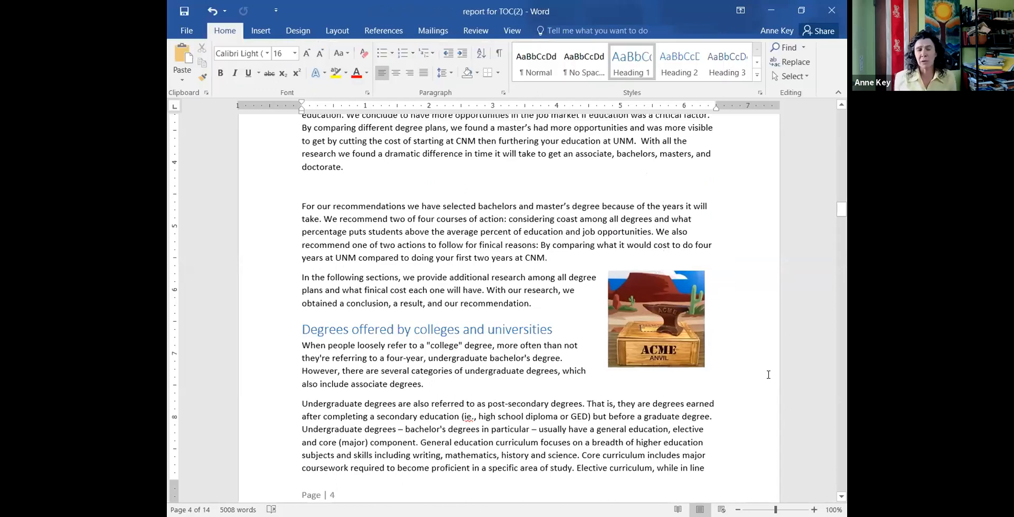
pyautogui.click(639, 324)
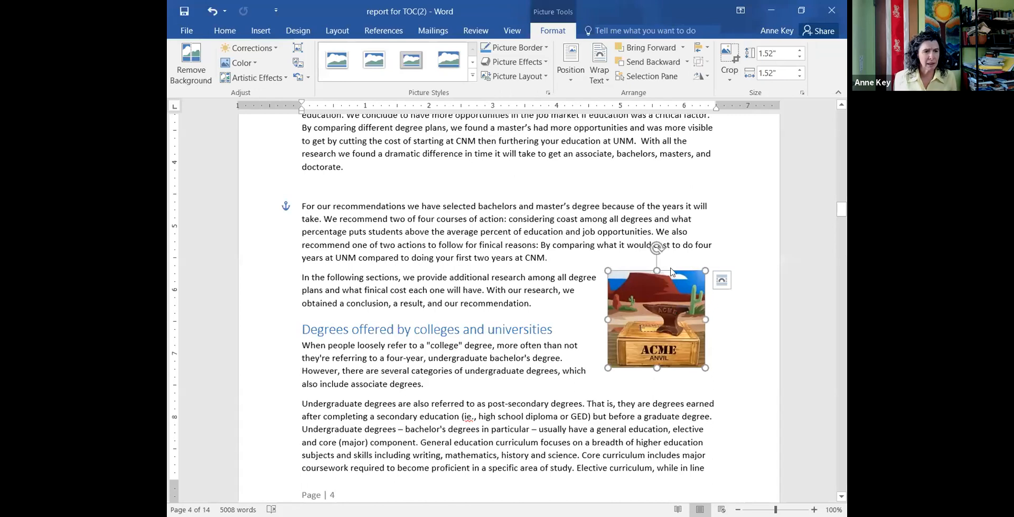
pyautogui.rightClick(671, 305)
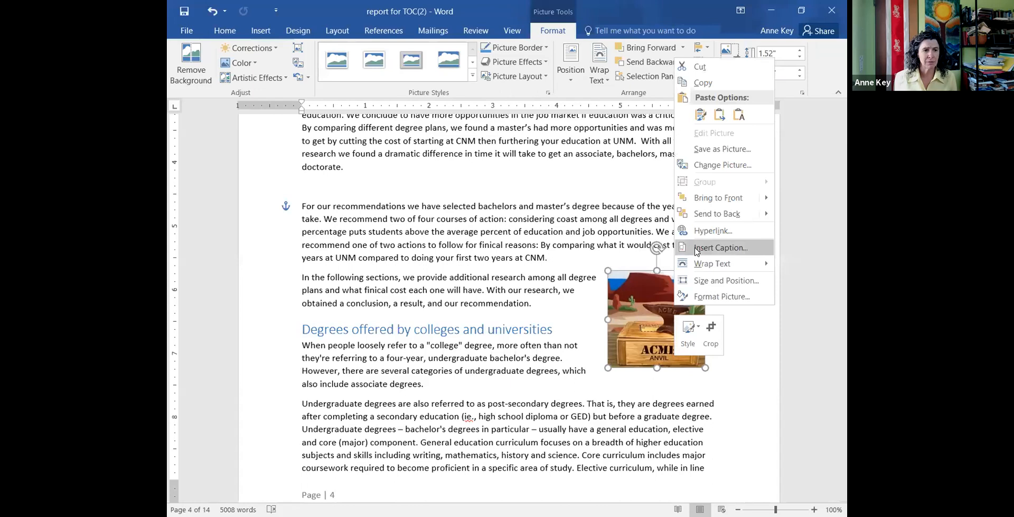
pyautogui.press('Return')
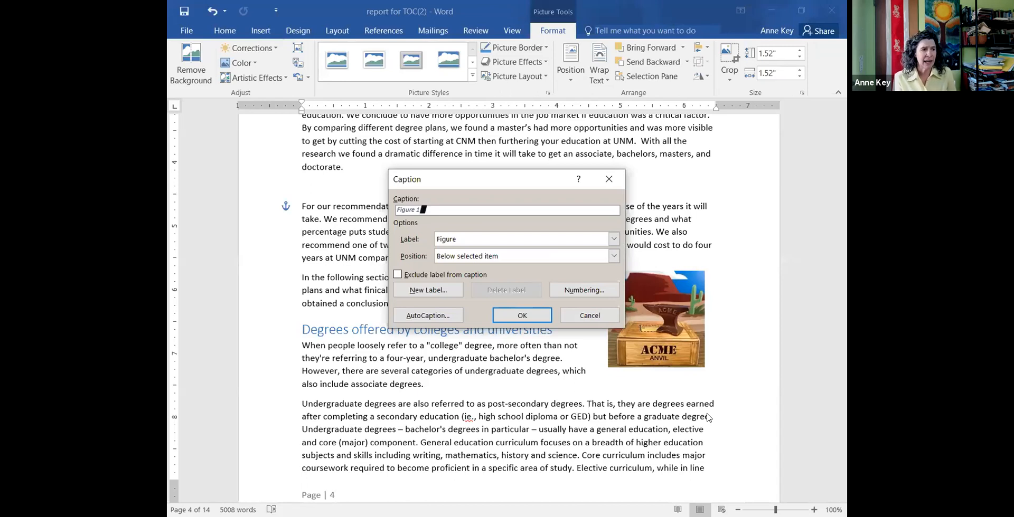
pyautogui.write('Acme Anvil')
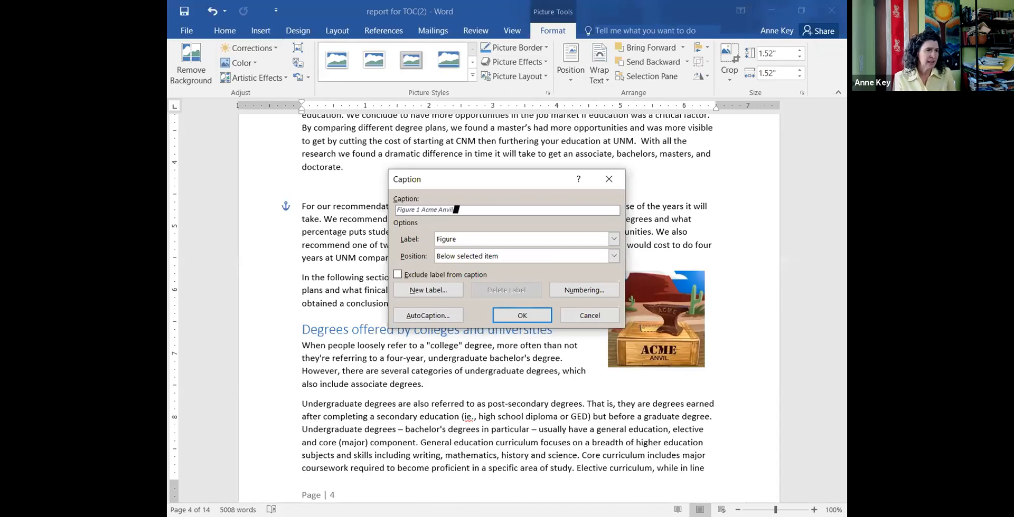
pyautogui.write('. Source:')
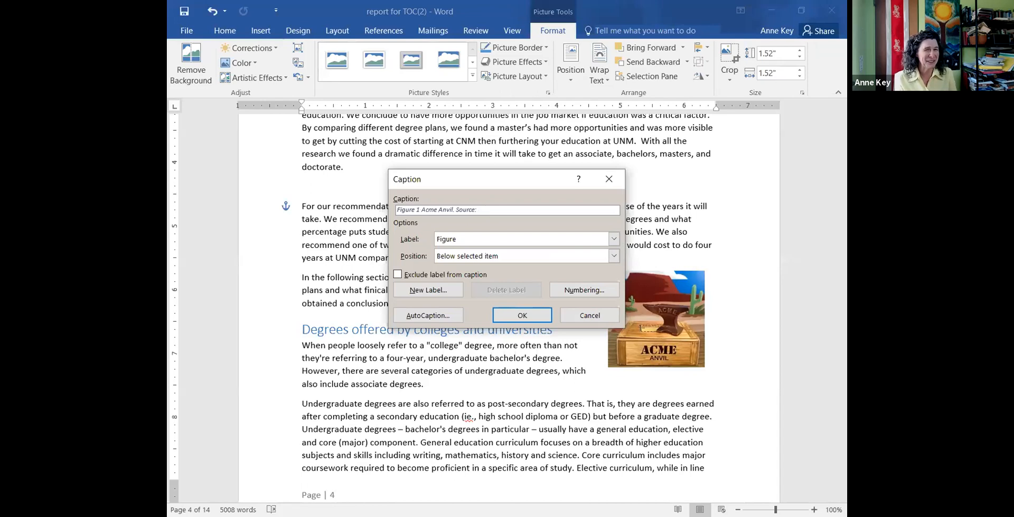
pyautogui.write('www.roadrunner.com')
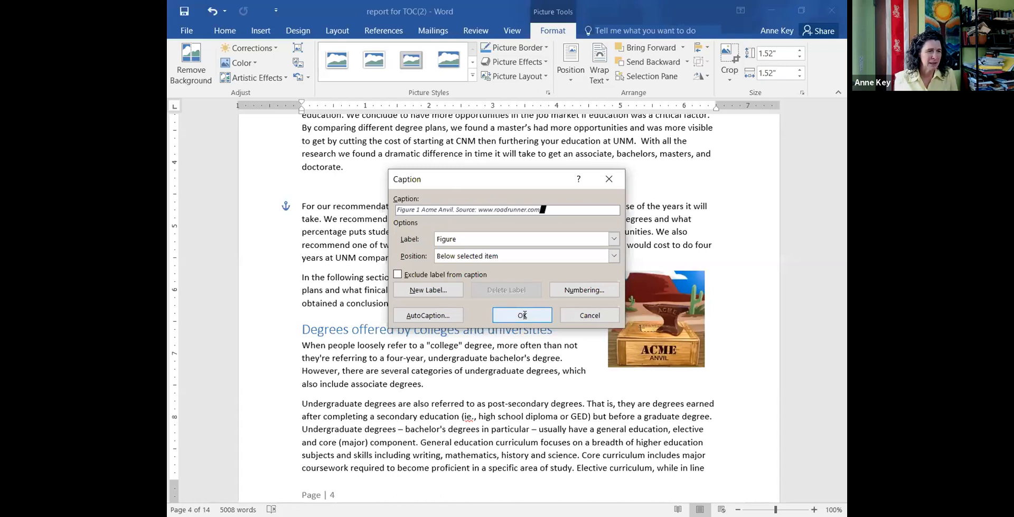
pyautogui.press('Return')
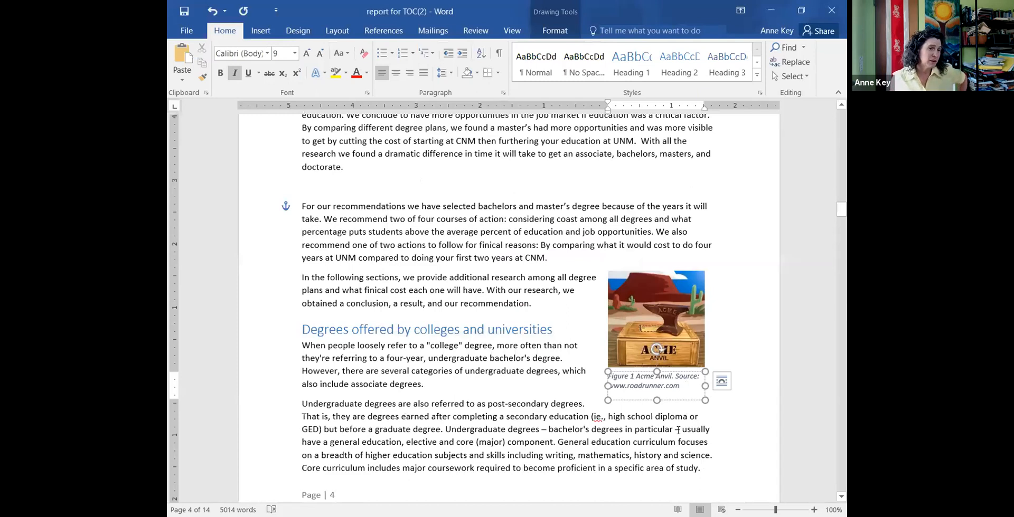
# - Reposition the picture at the right margin beside the "For our recommendations" paragraph and align its caption box directly beneath it
pyautogui.moveTo(647, 312); pyautogui.dragTo(616, 285)
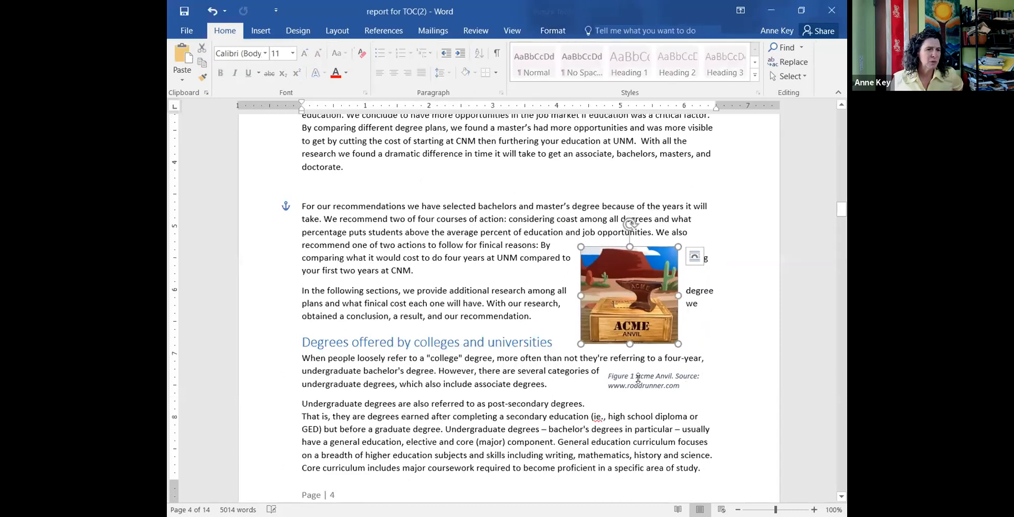
pyautogui.click(636, 378)
pyautogui.moveTo(656, 373); pyautogui.dragTo(625, 348)
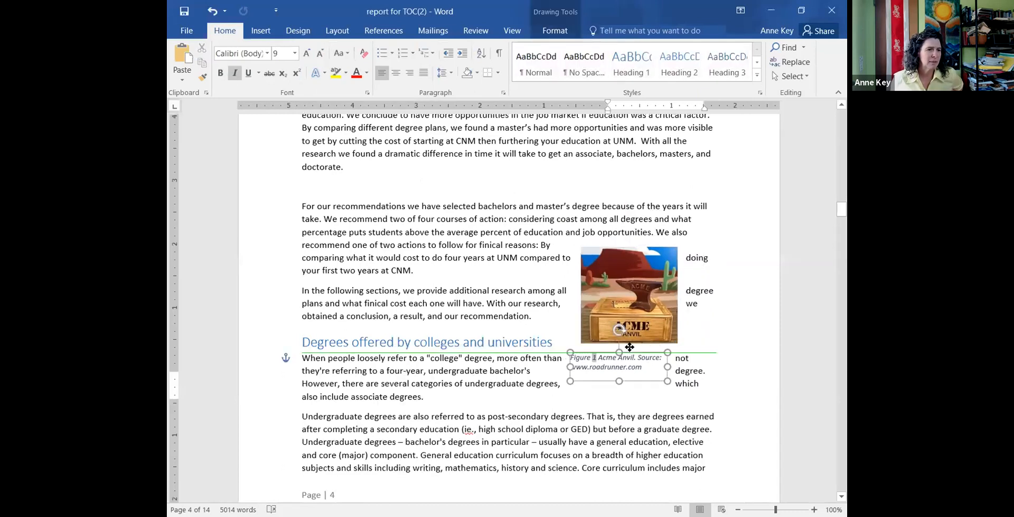
pyautogui.click(625, 294)
pyautogui.moveTo(657, 246); pyautogui.dragTo(660, 215)
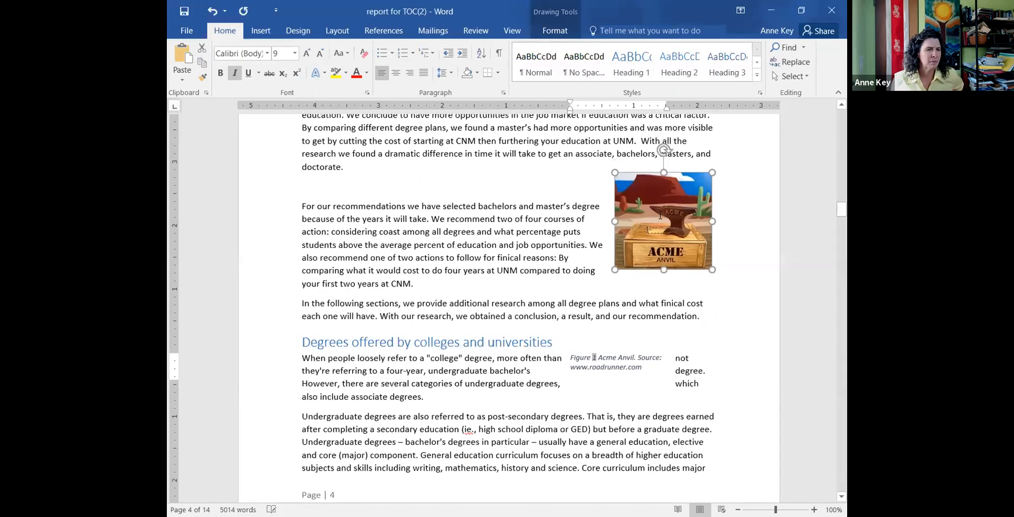
pyautogui.click(603, 367)
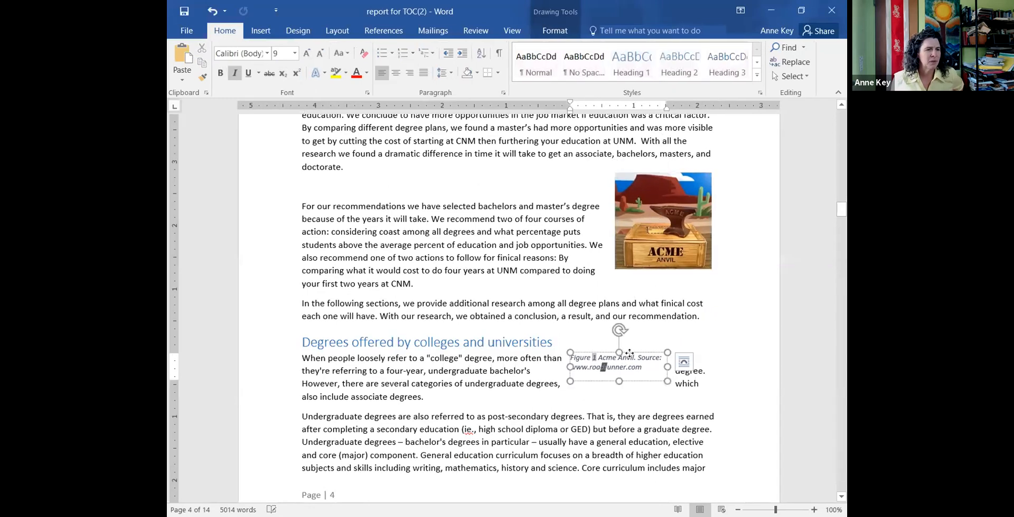
pyautogui.moveTo(629, 353); pyautogui.dragTo(676, 279)
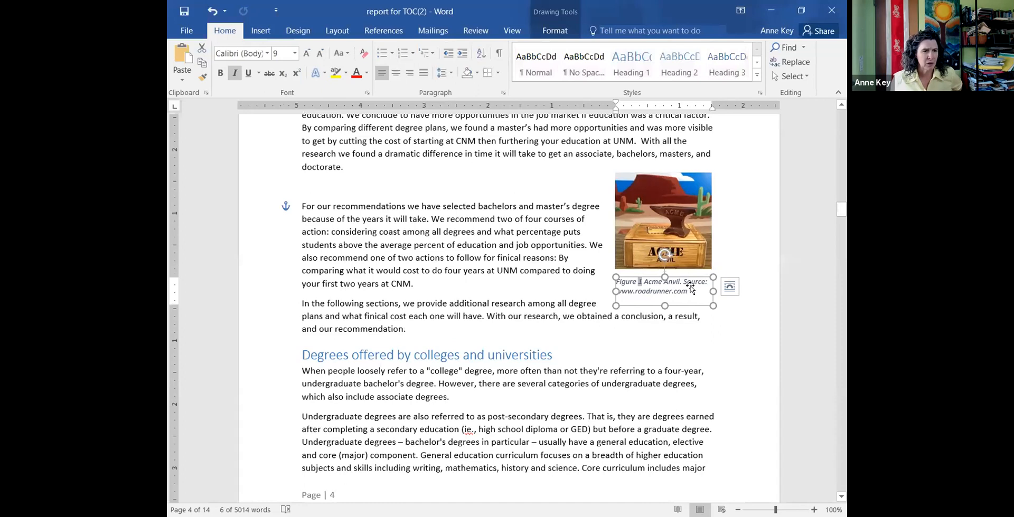
# - Group the picture with its caption box and move the grouped figure to the left margin beside the "For our recommendations" paragraph
pyautogui.click(679, 240)
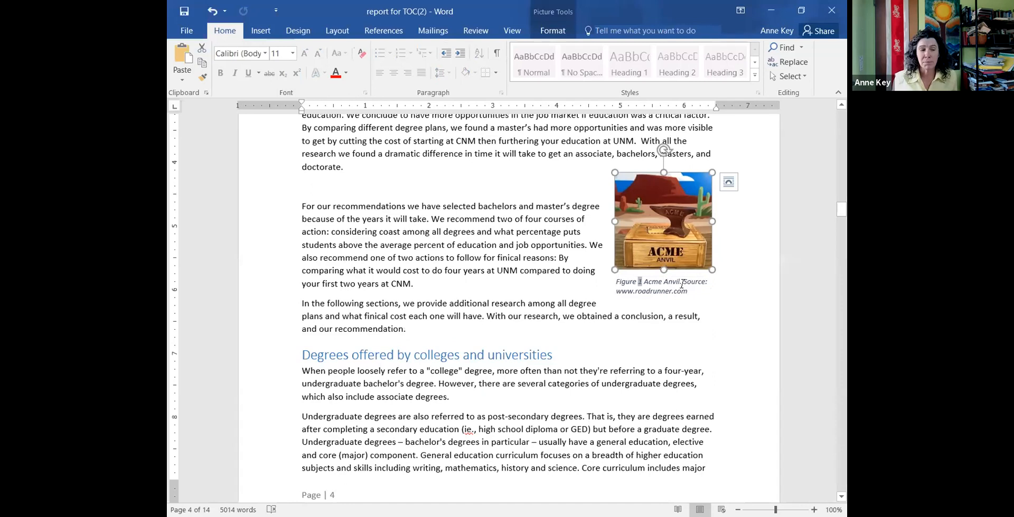
pyautogui.click(678, 284)
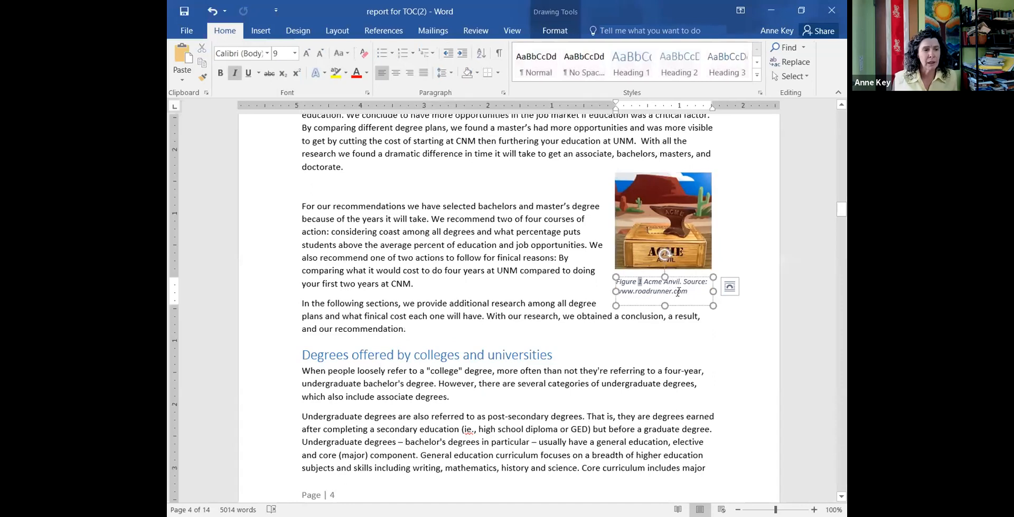
pyautogui.doubleClick(676, 286)
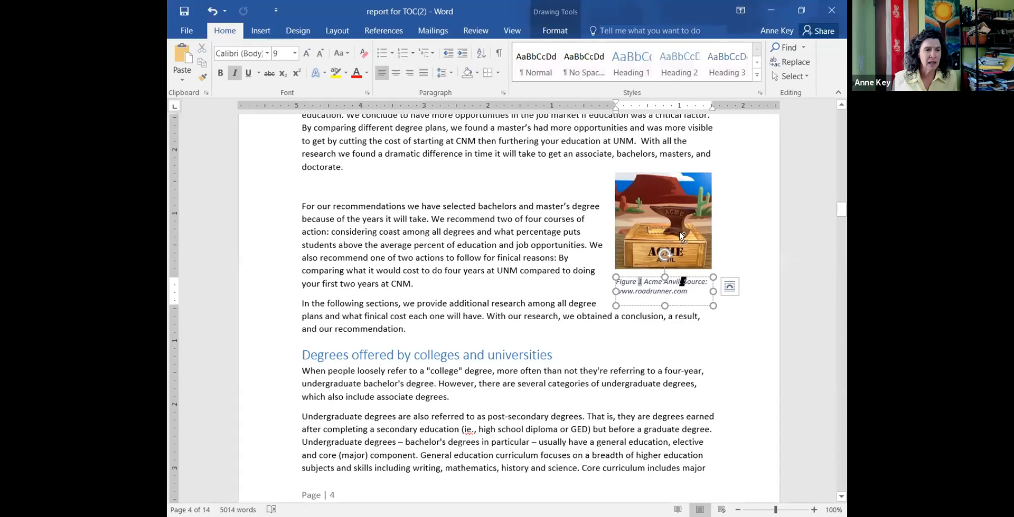
pyautogui.keyDown('ctrl'); pyautogui.click(646, 268); pyautogui.keyUp('ctrl')
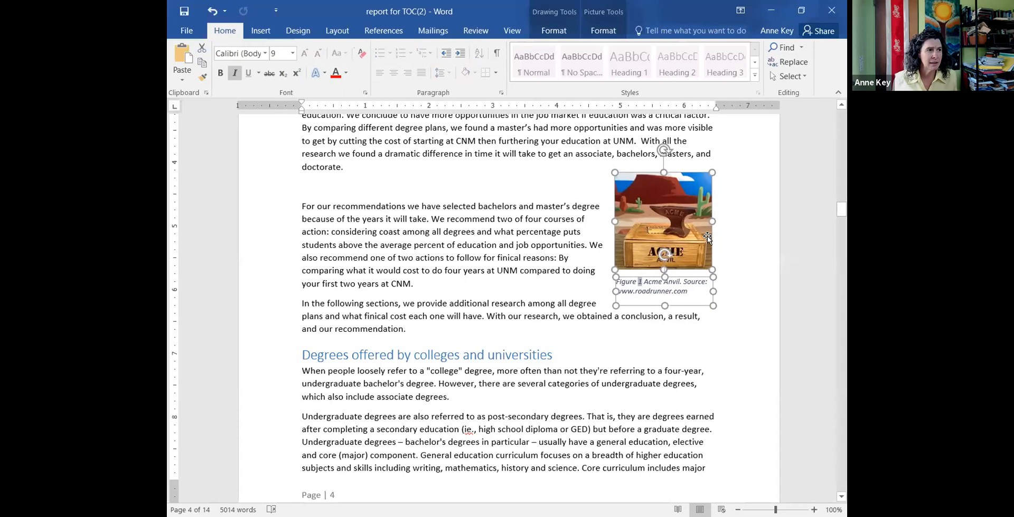
pyautogui.click(349, 35)
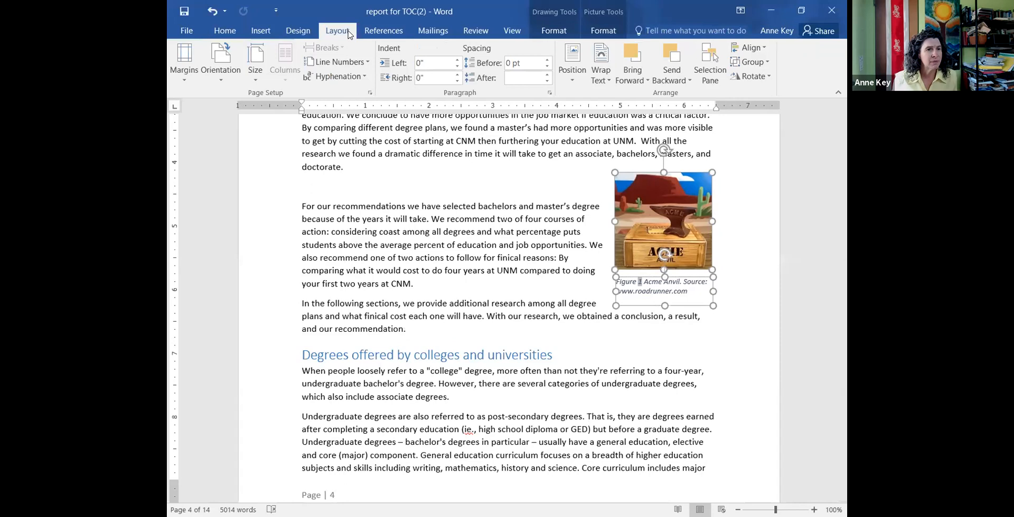
pyautogui.click(753, 77)
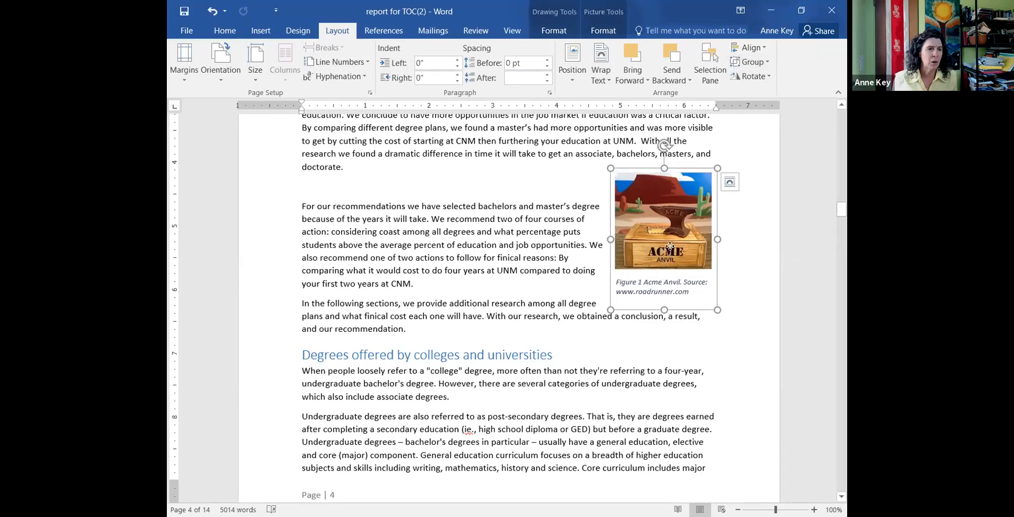
pyautogui.moveTo(544, 220); pyautogui.dragTo(364, 208)
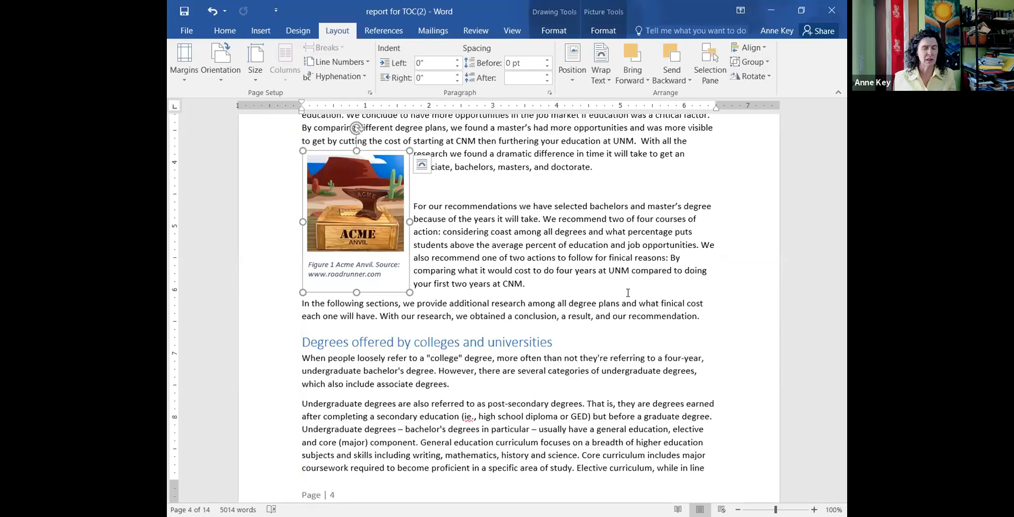
pyautogui.click(563, 246)
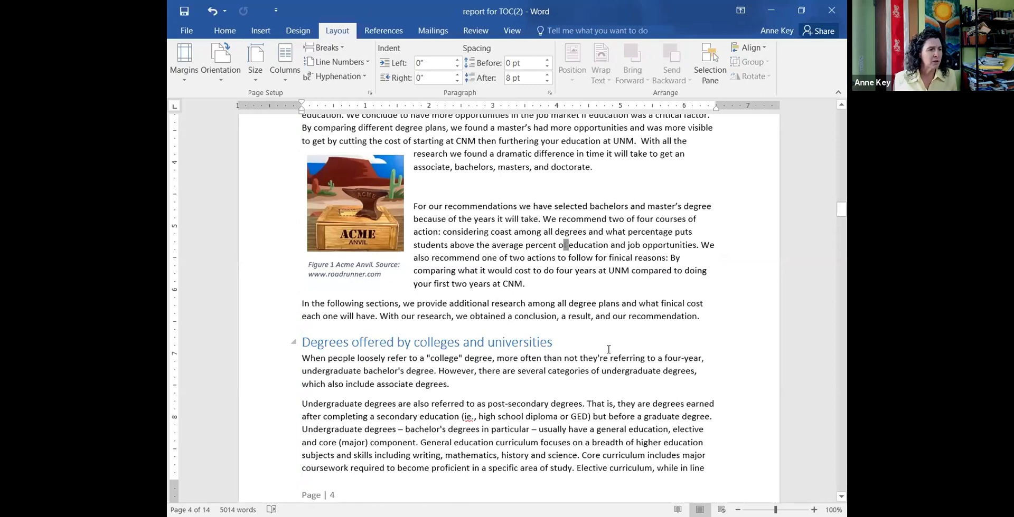
# - Give all the entries under the References heading on the last page a hanging indent of 0.5"
pyautogui.scroll(-5, 608, 350)
pyautogui.scroll(-9, 608, 349)
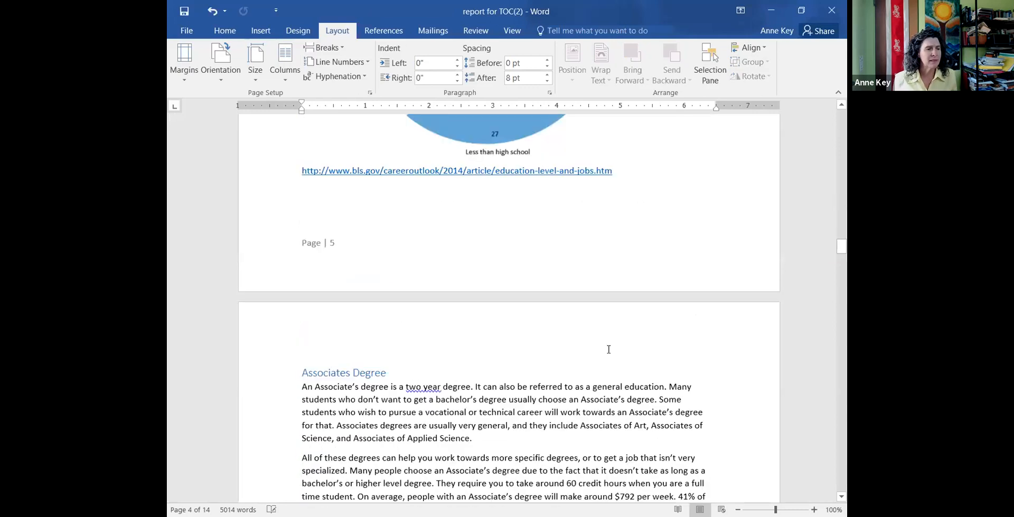
pyautogui.scroll(-9, 608, 350)
pyautogui.scroll(-9, 828, 303)
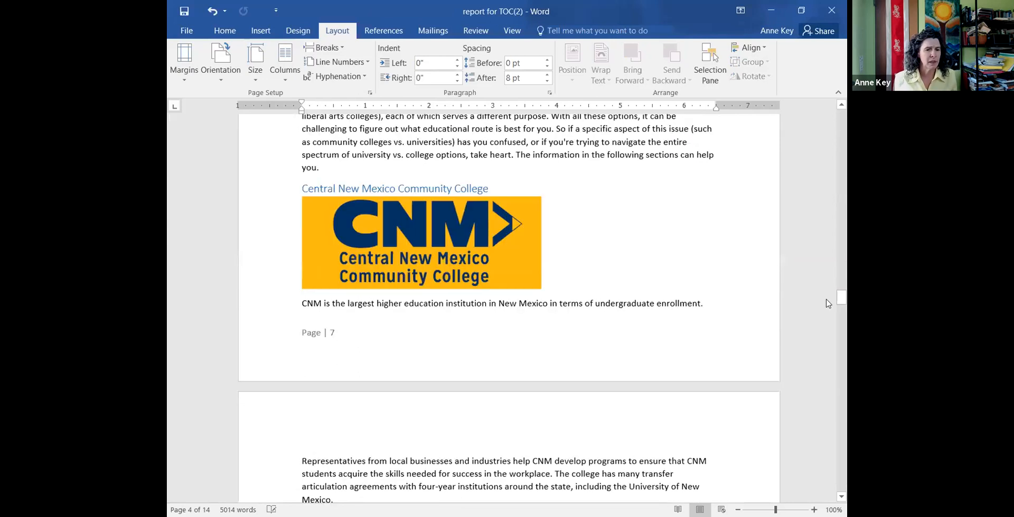
pyautogui.click(844, 467)
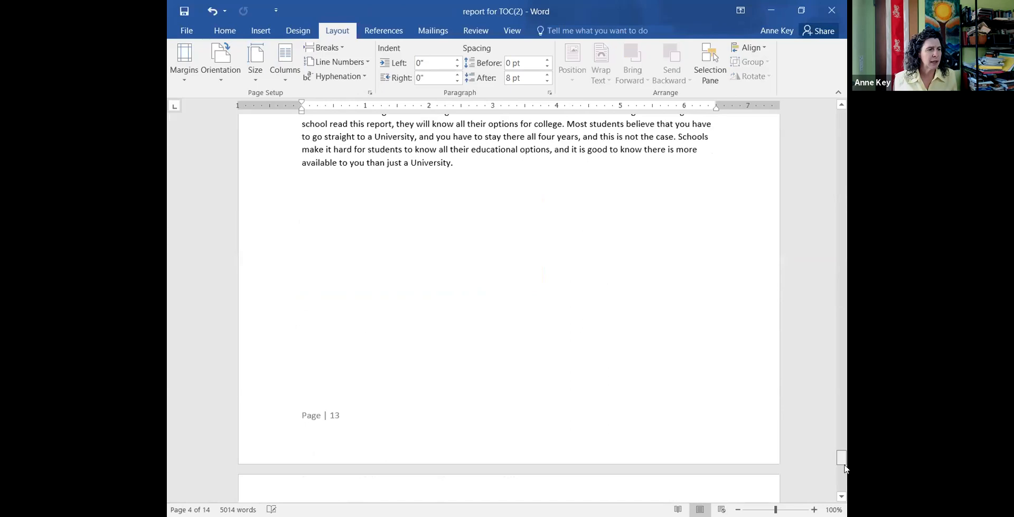
pyautogui.scroll(-6, 844, 473)
pyautogui.click(703, 421)
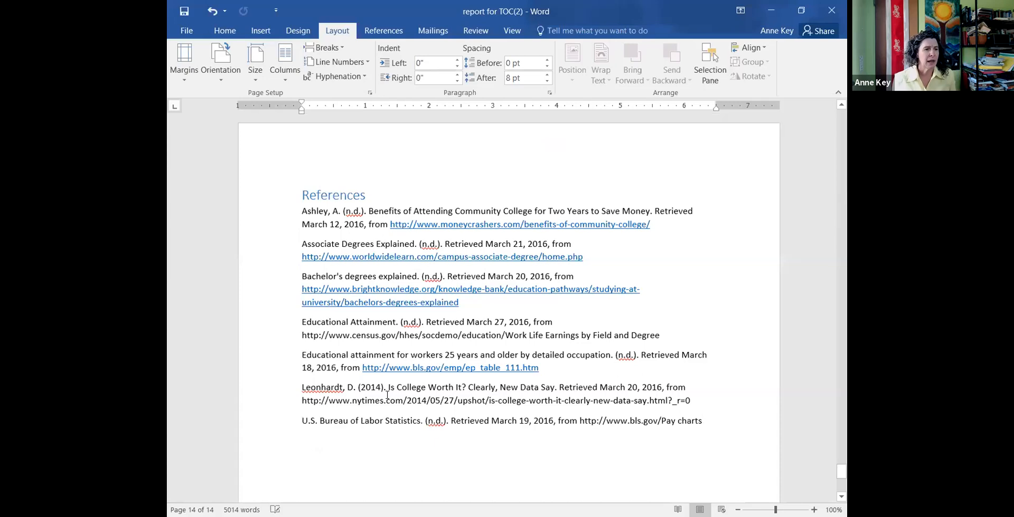
pyautogui.hotkey('ctrl', 'shift', 'Left')
pyautogui.keyDown('shift'); pyautogui.click(232, 193); pyautogui.keyUp('shift')
pyautogui.keyDown('shift'); pyautogui.click(231, 212); pyautogui.keyUp('shift')
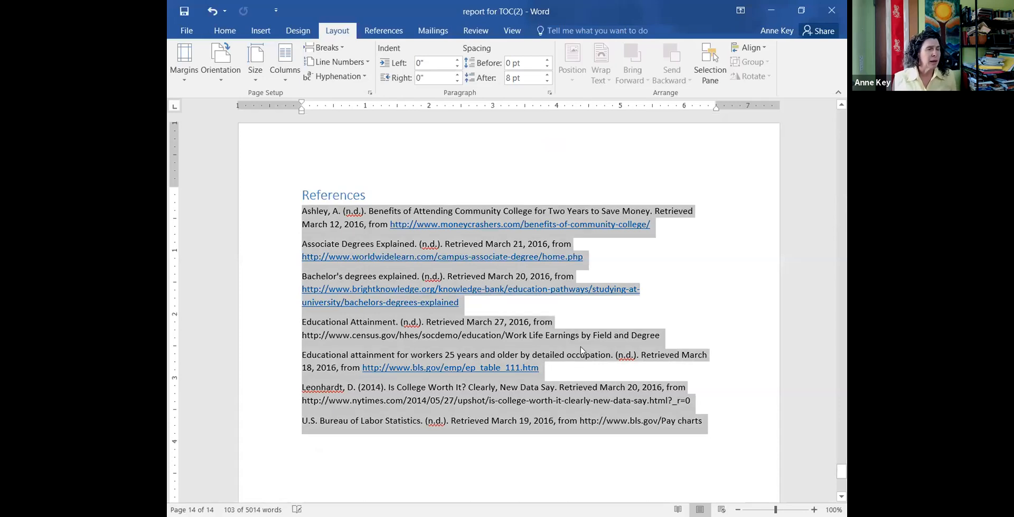
pyautogui.click(226, 31)
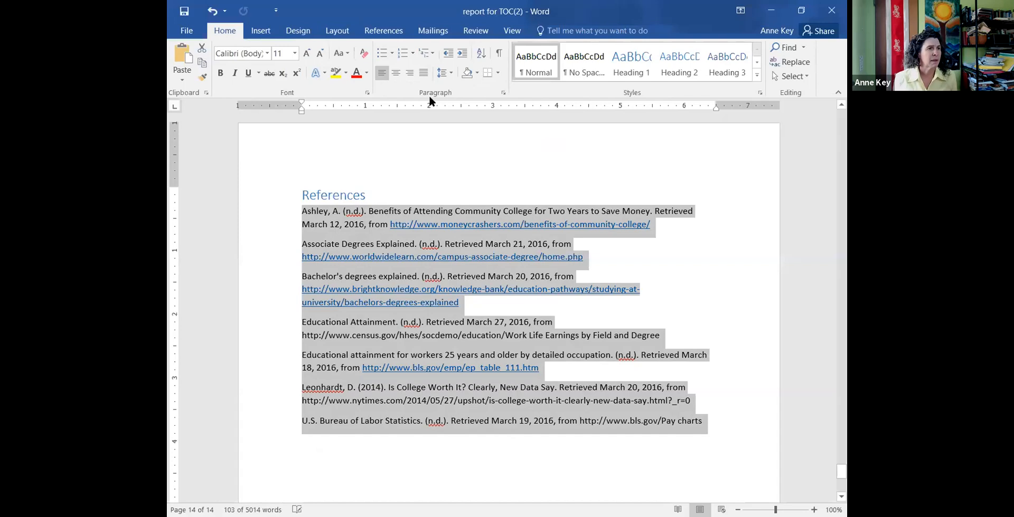
pyautogui.click(503, 94)
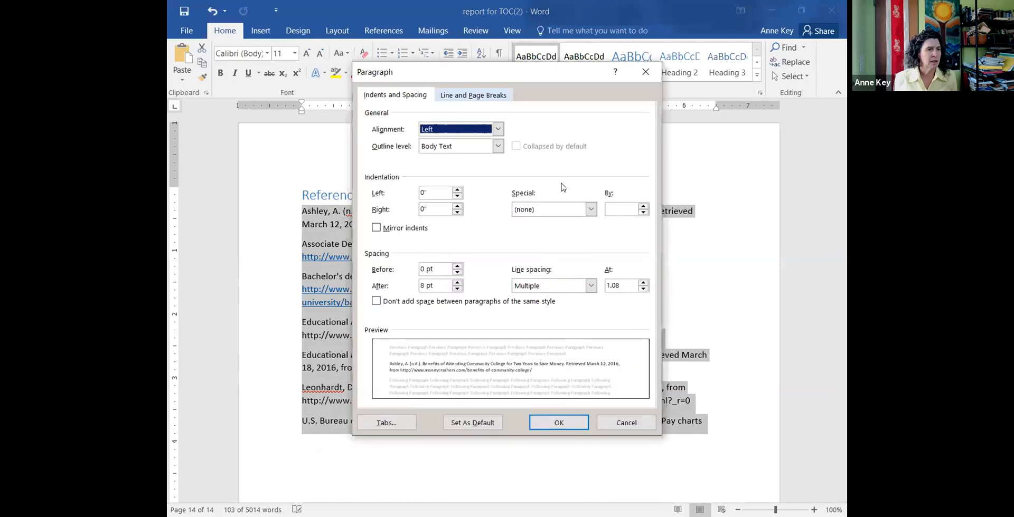
pyautogui.click(591, 210)
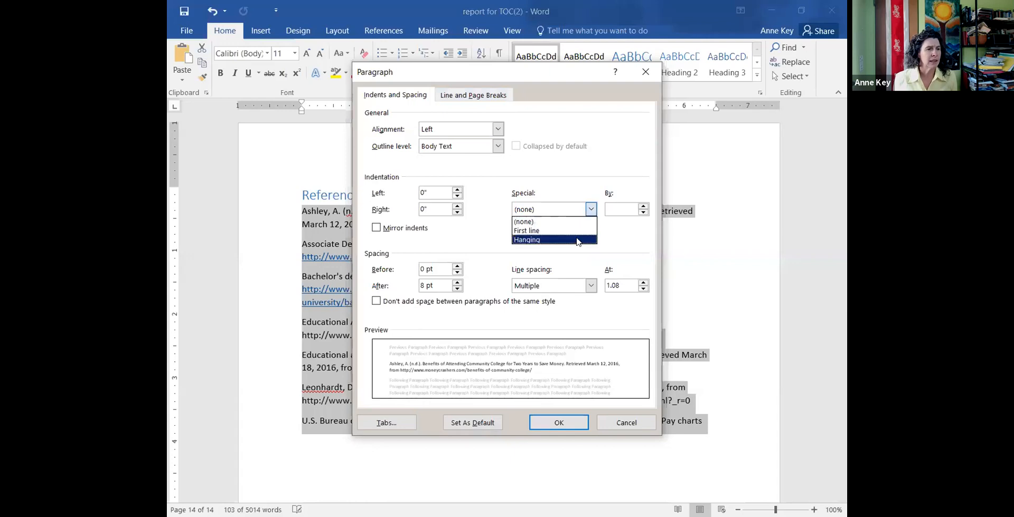
pyautogui.click(578, 242)
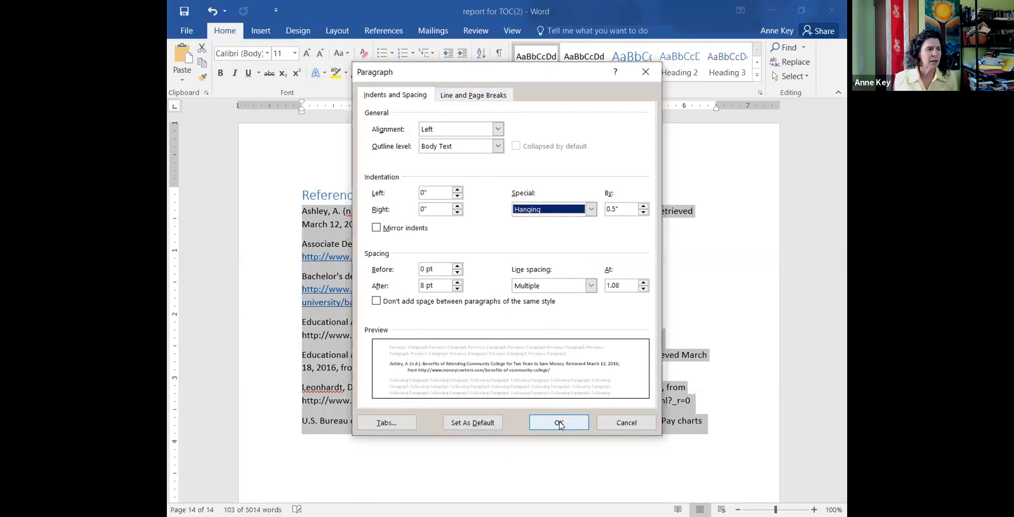
pyautogui.press('Return')
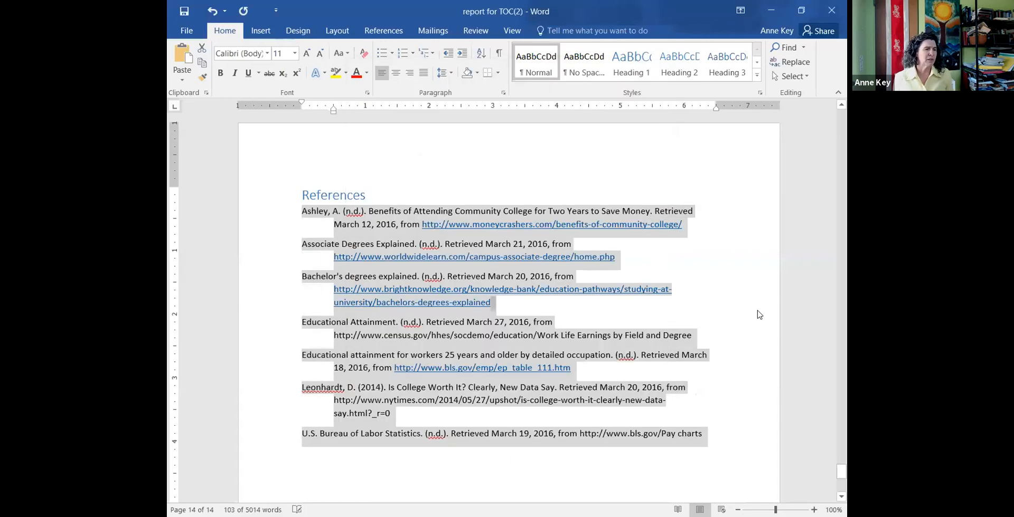
pyautogui.click(758, 315)
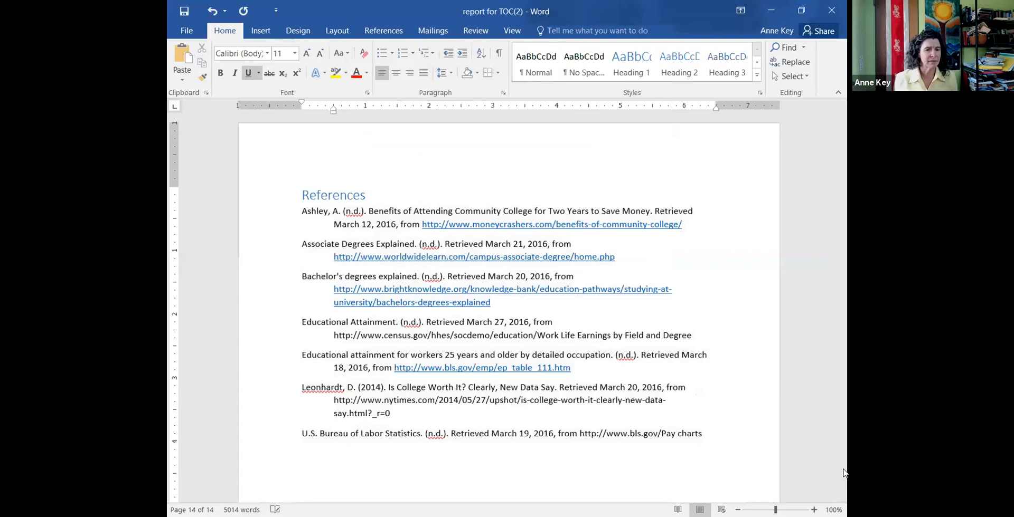
# - Insert a page break before the Introduction heading to create a blank page after the abstract
pyautogui.hotkey('ctrl', 'Home')
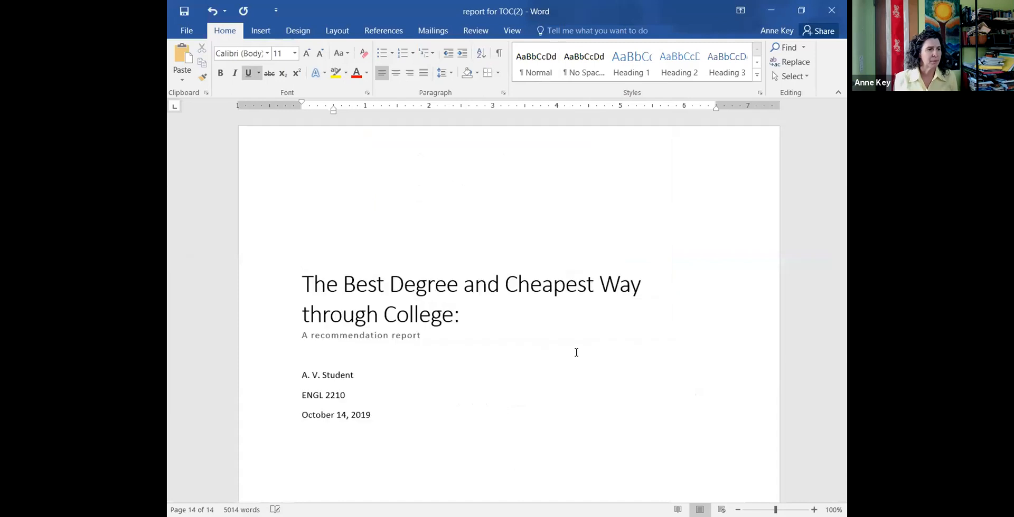
pyautogui.scroll(-5, 576, 352)
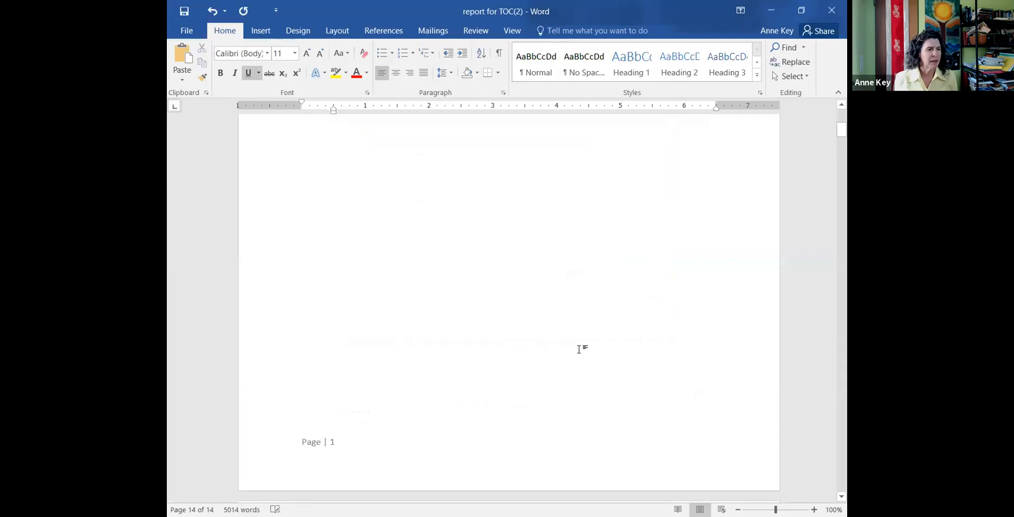
pyautogui.scroll(-15, 579, 350)
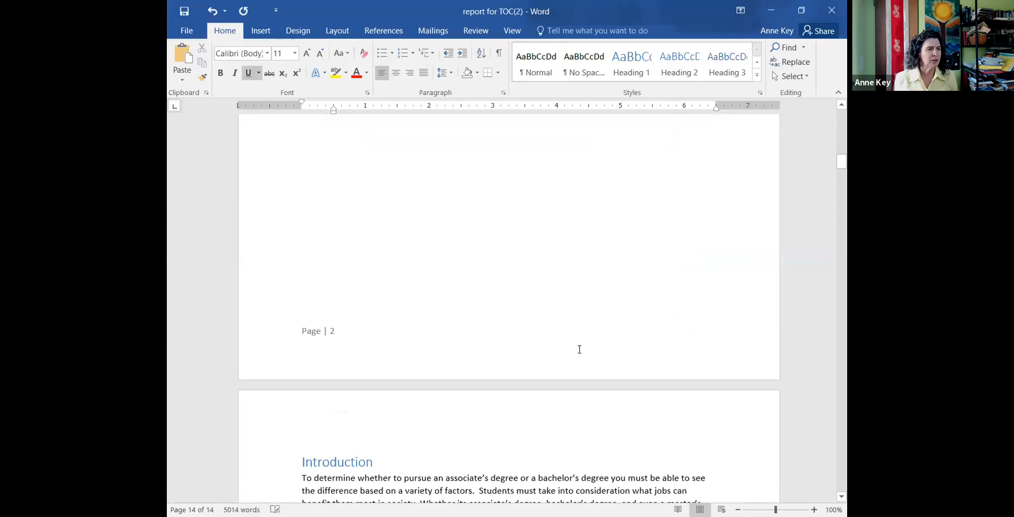
pyautogui.scroll(-3, 305, 321)
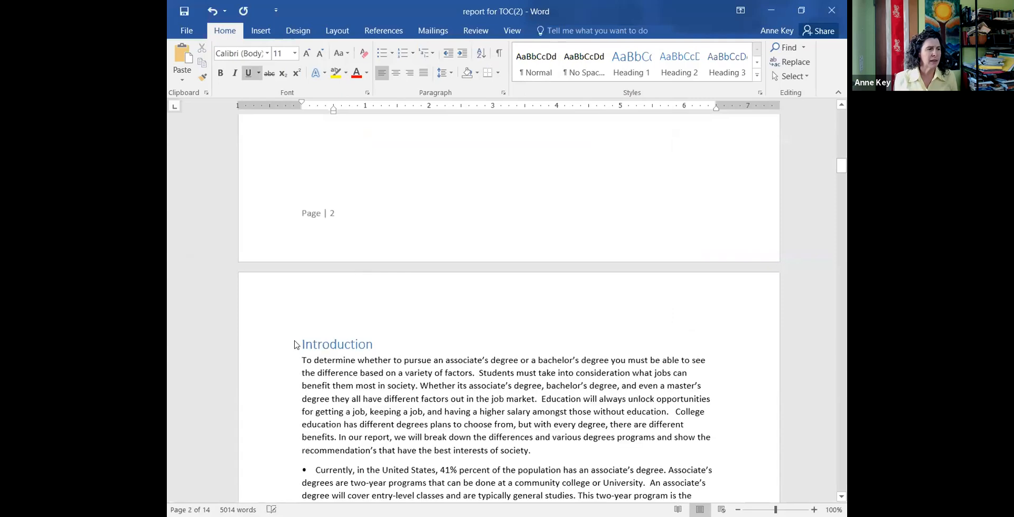
pyautogui.click(299, 343)
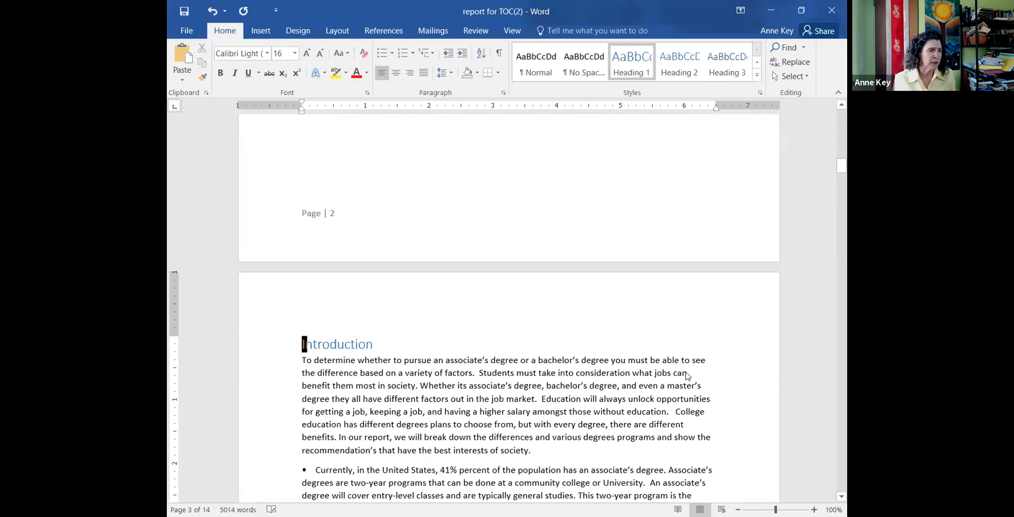
pyautogui.hotkey('ctrl', 'Return')
pyautogui.scroll(5, 686, 373)
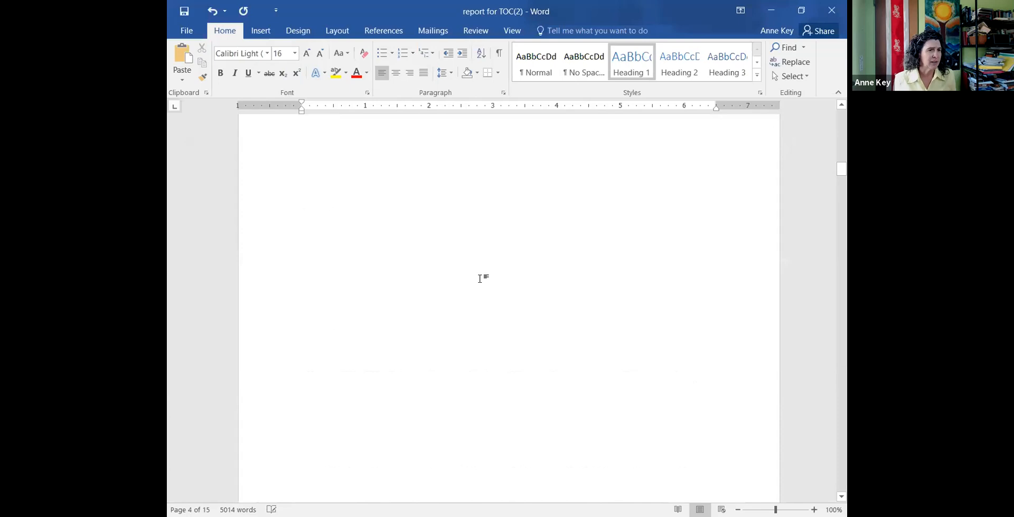
pyautogui.click(559, 197)
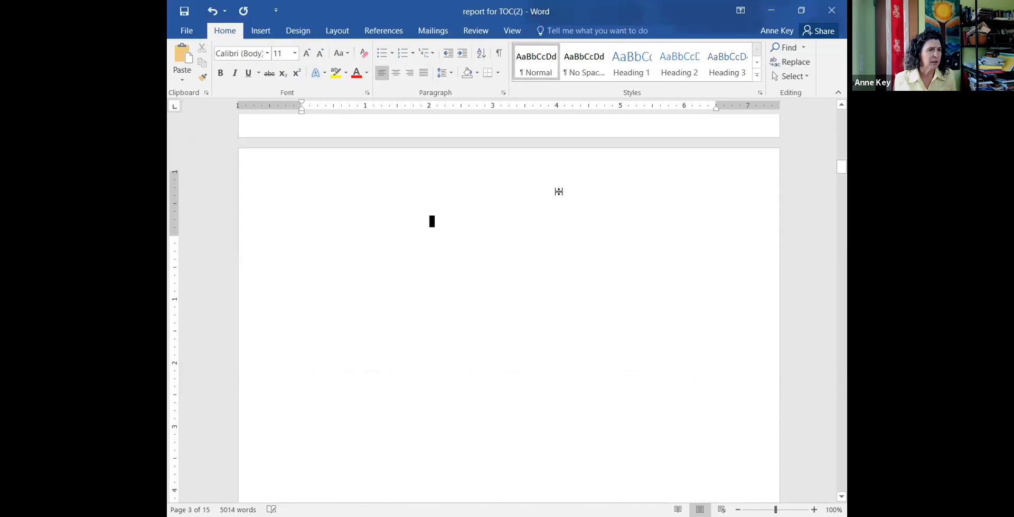
# - Hide the white space between the pages so the abstract, blank page and Introduction follow each other closely
pyautogui.scroll(1, 560, 195)
pyautogui.hotkey('ctrl', 'z')
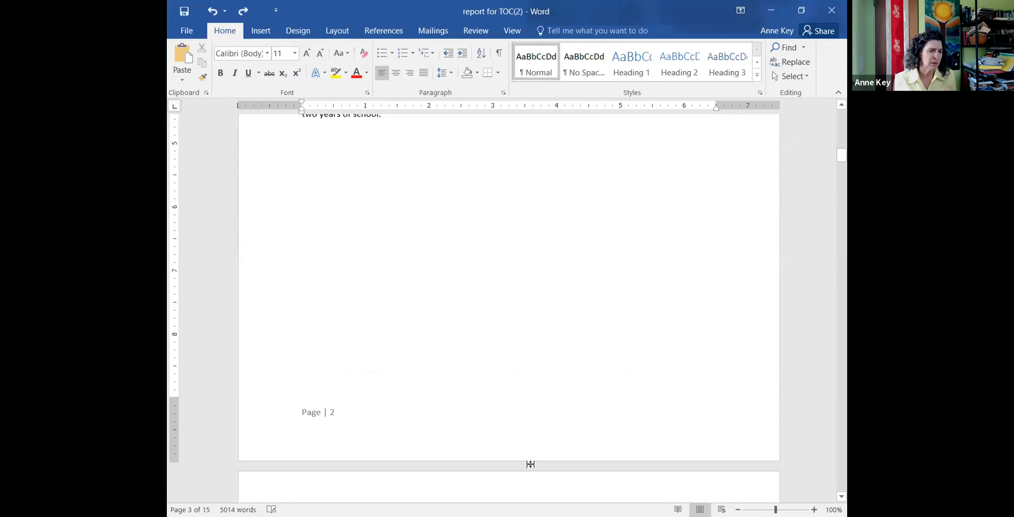
pyautogui.doubleClick(527, 463)
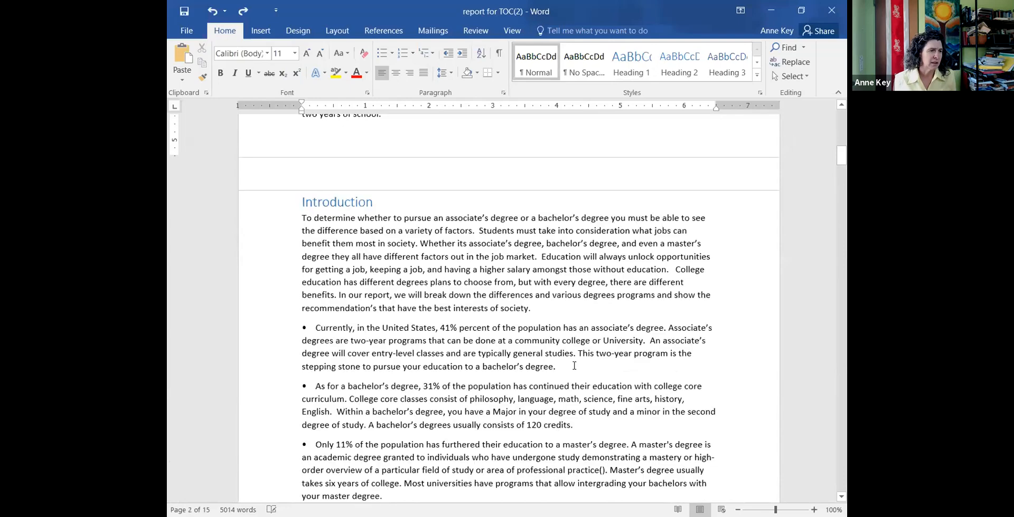
pyautogui.scroll(3, 458, 320)
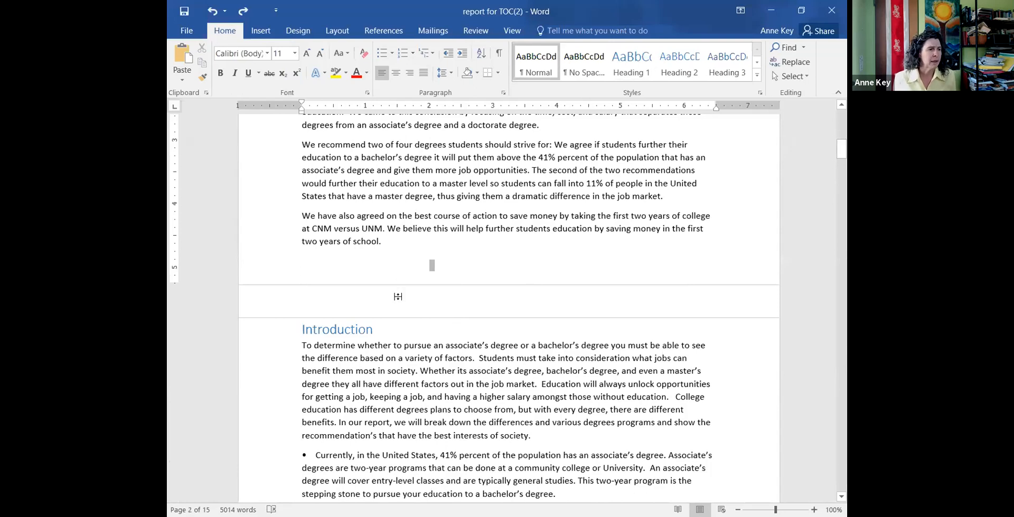
pyautogui.click(451, 306)
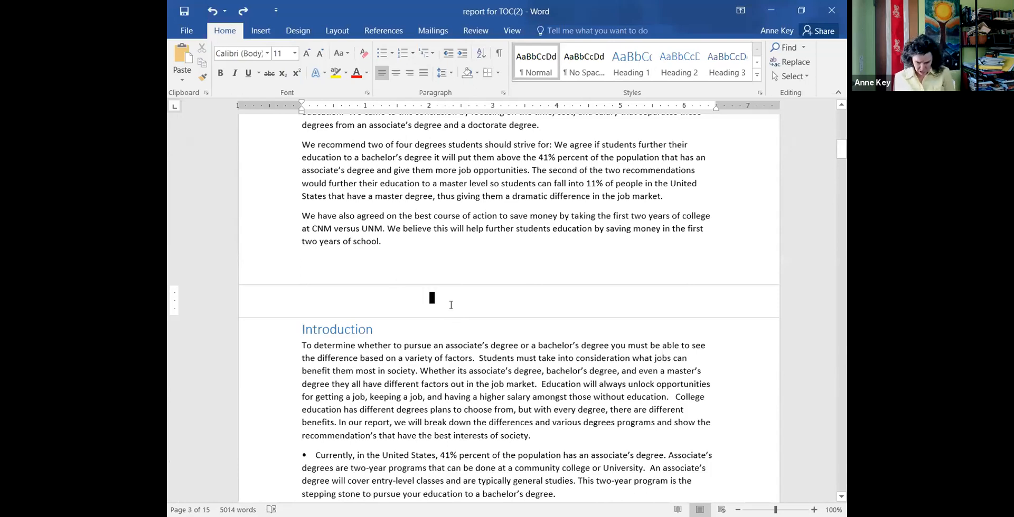
pyautogui.press('Delete')
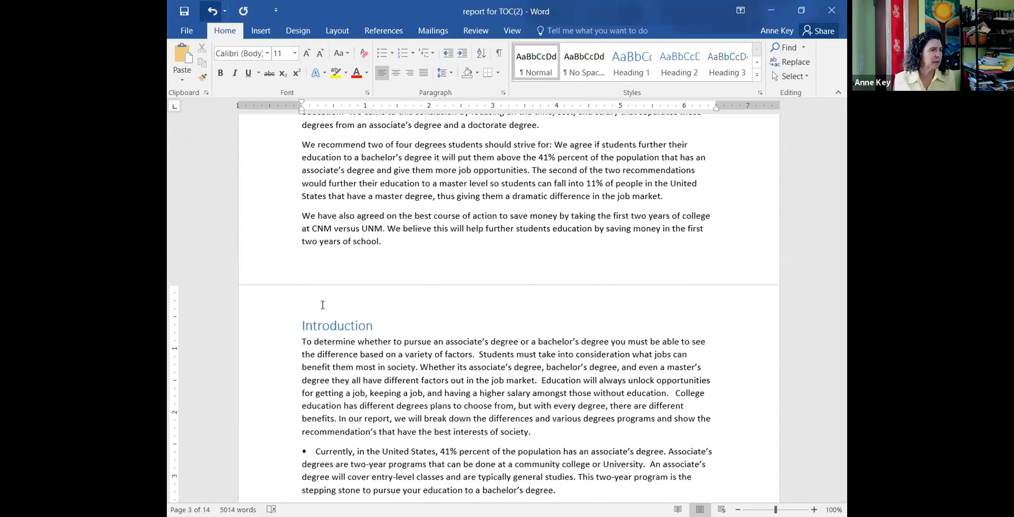
pyautogui.hotkey('ctrl', 'z')
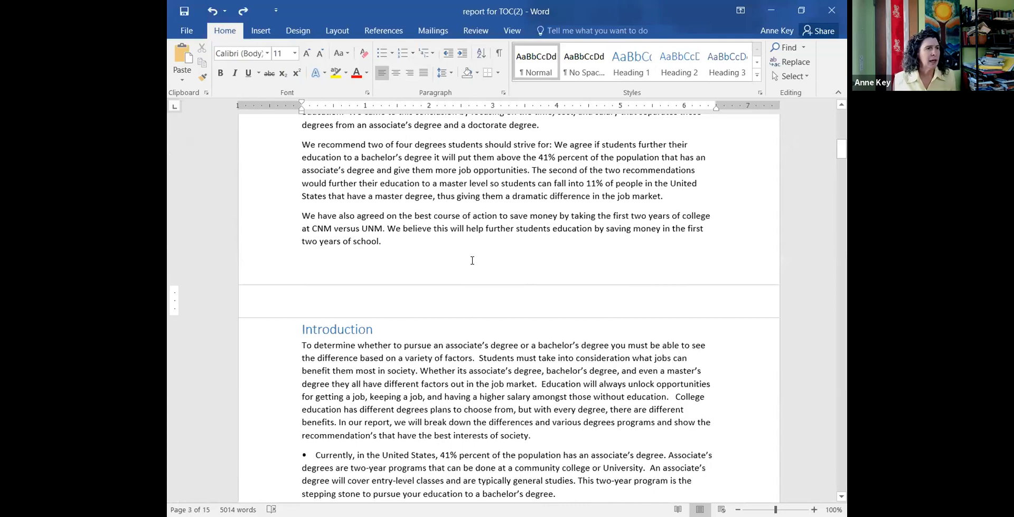
# - Insert an Automatic Table 2 table of contents on the blank page before the Introduction
pyautogui.click(394, 32)
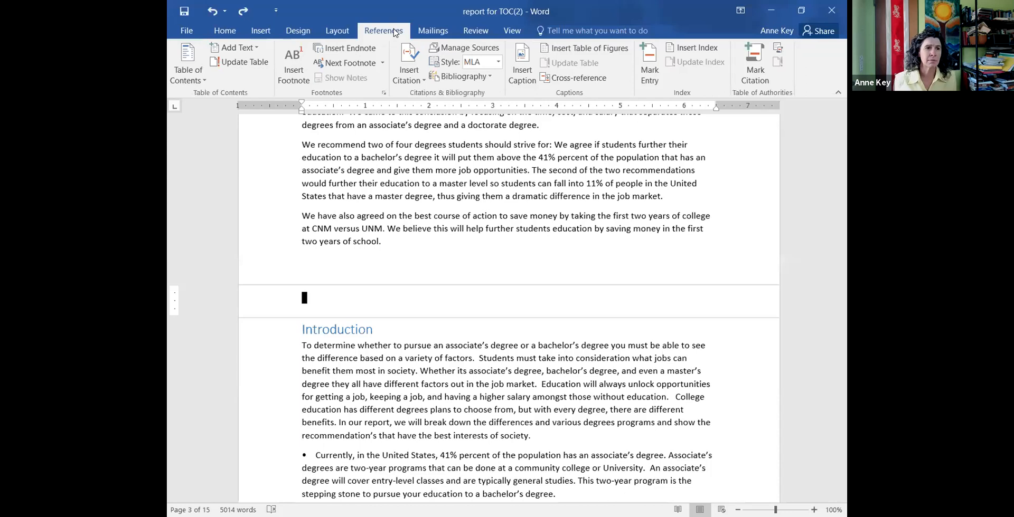
pyautogui.click(204, 81)
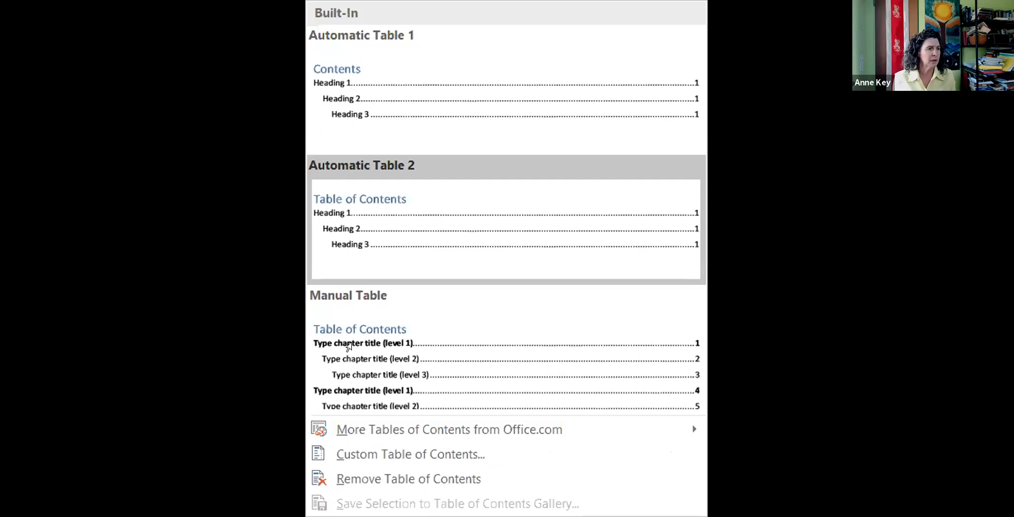
pyautogui.click(544, 438)
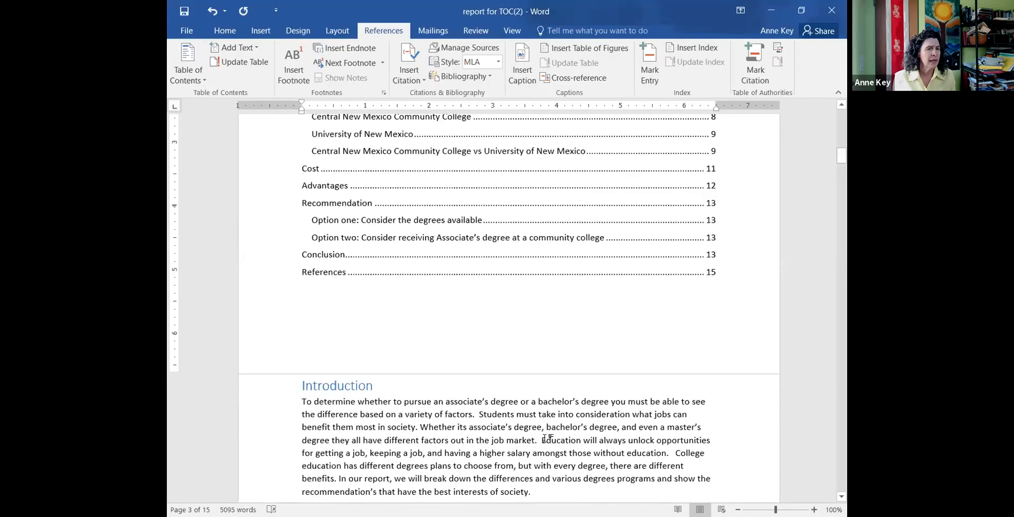
# - Update the entire table of contents, including both its headings and page numbers
pyautogui.scroll(3, 372, 280)
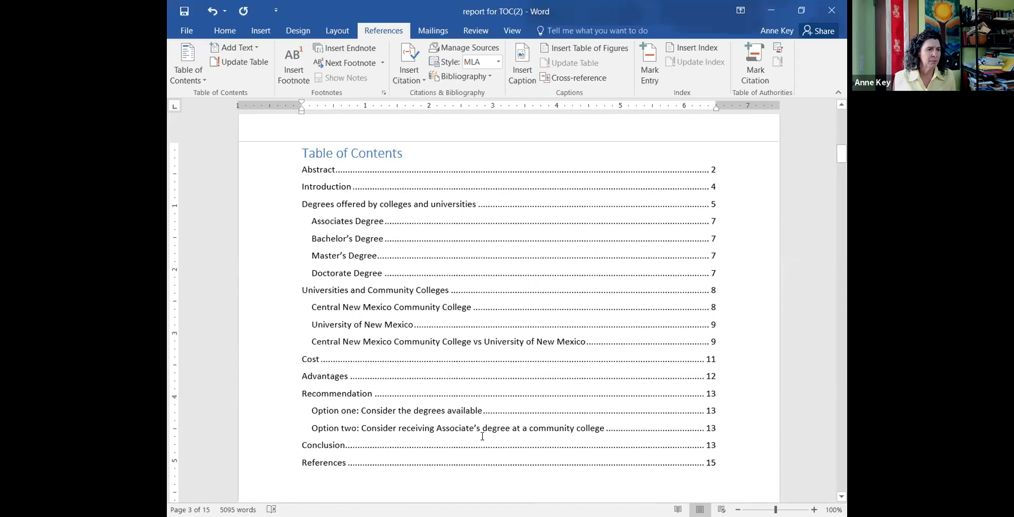
pyautogui.click(644, 327)
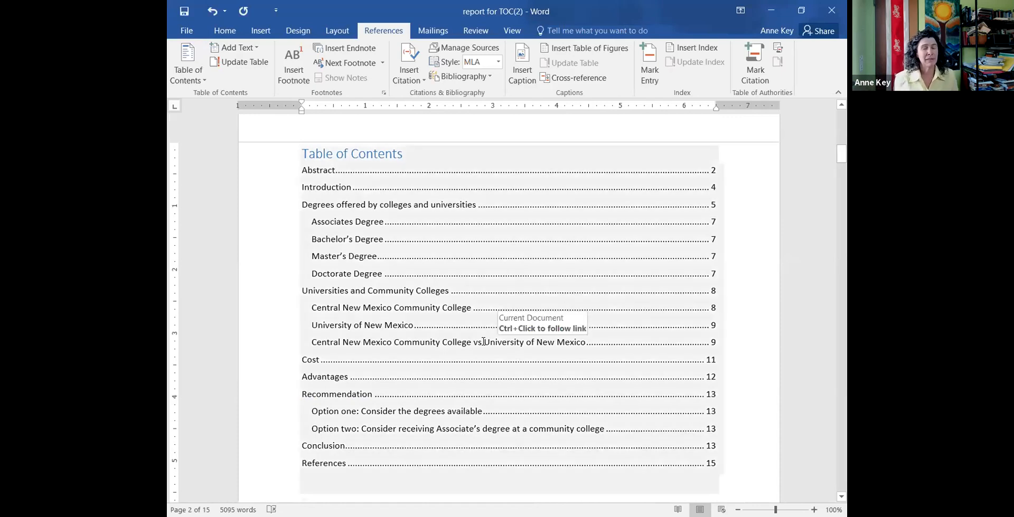
pyautogui.click(327, 154)
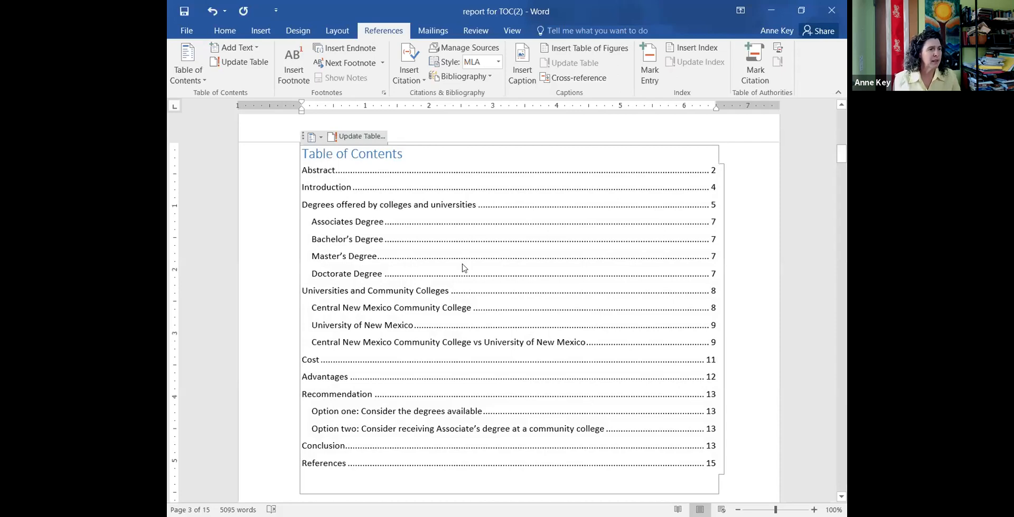
pyautogui.press('F9')
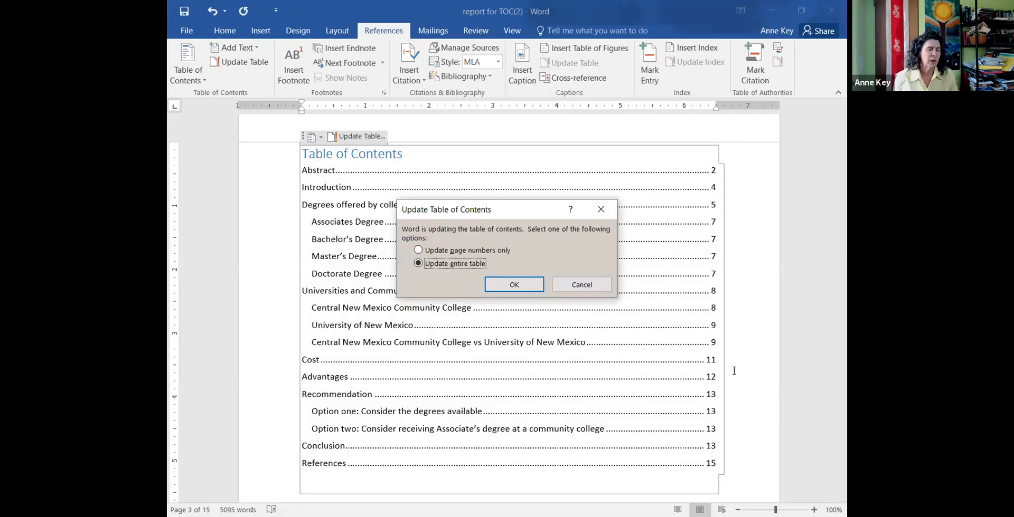
pyautogui.press('Return')
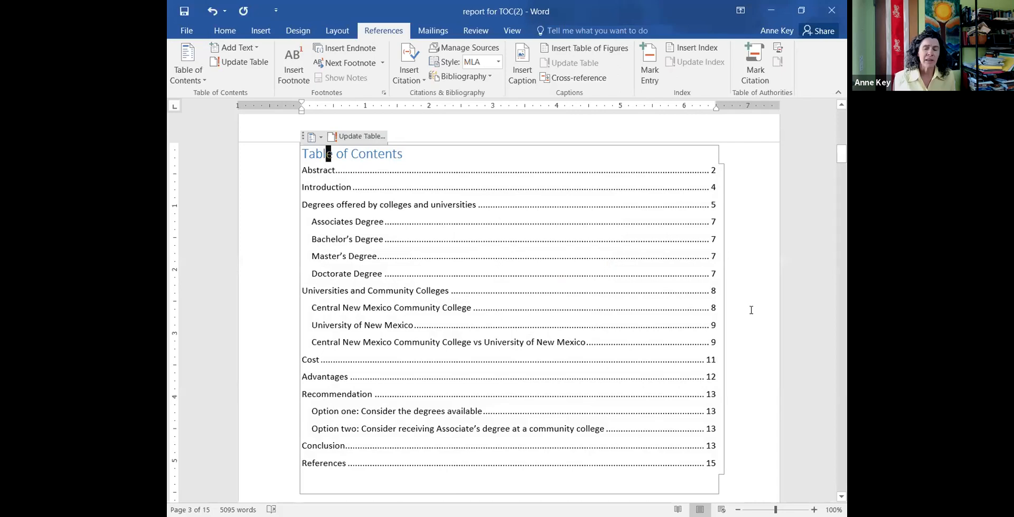
# - Place the insertion point after the 120 credits sentence in the Introduction's bachelor's degree bullet and set the citation style to APA
pyautogui.scroll(-4, 675, 479)
pyautogui.click(695, 465)
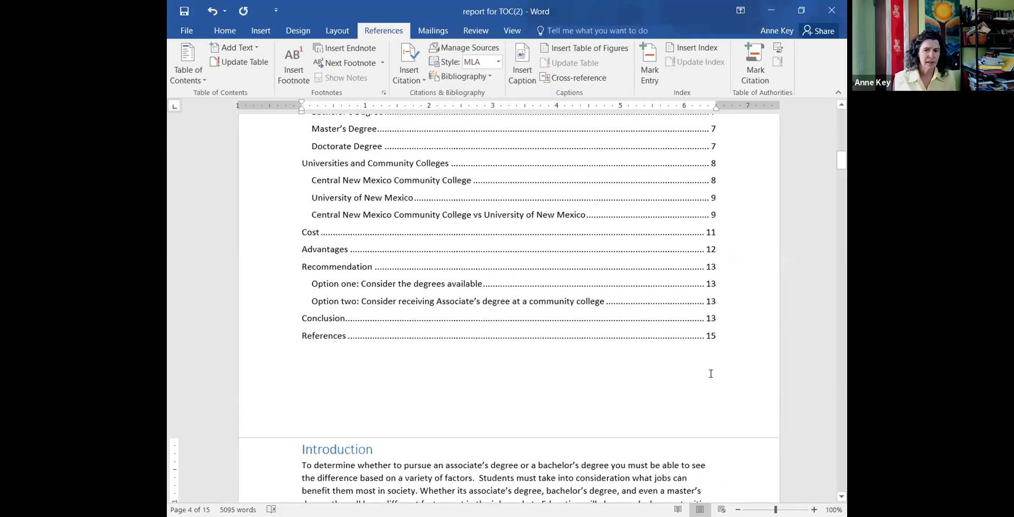
pyautogui.scroll(-3, 711, 374)
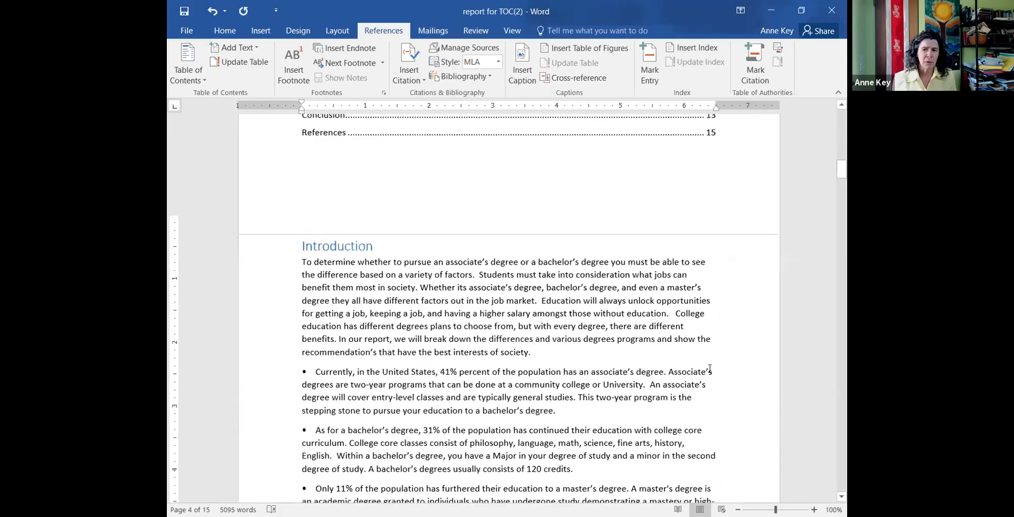
pyautogui.scroll(-4, 710, 369)
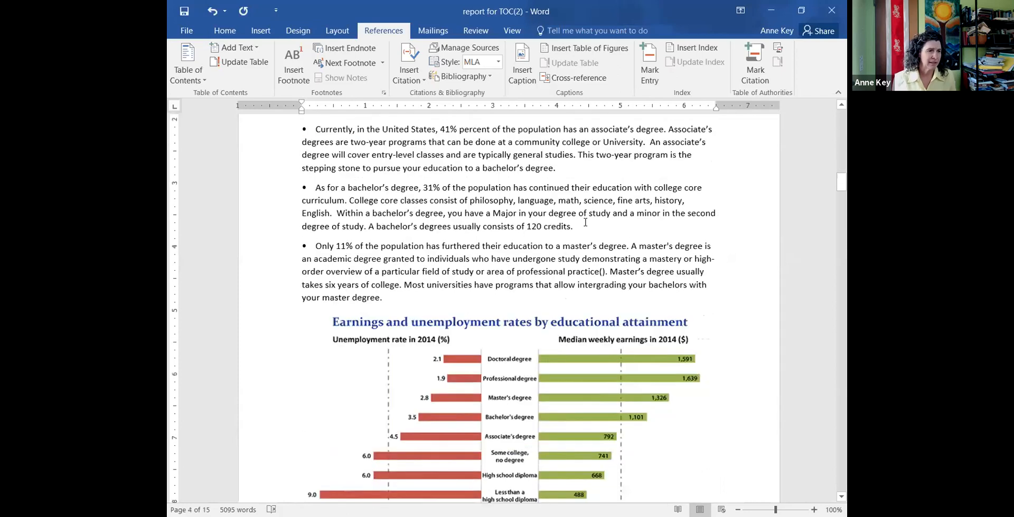
pyautogui.click(585, 227)
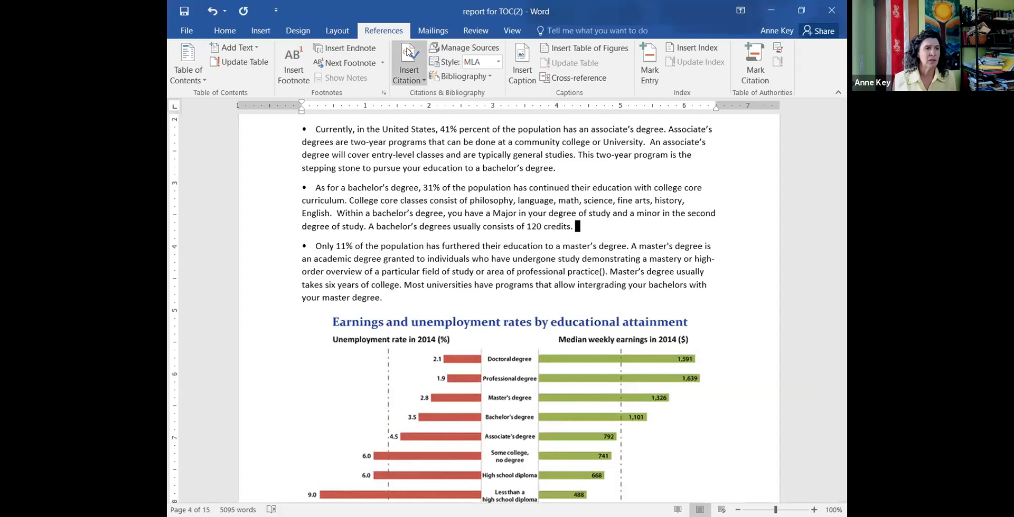
pyautogui.click(498, 62)
pyautogui.click(476, 77)
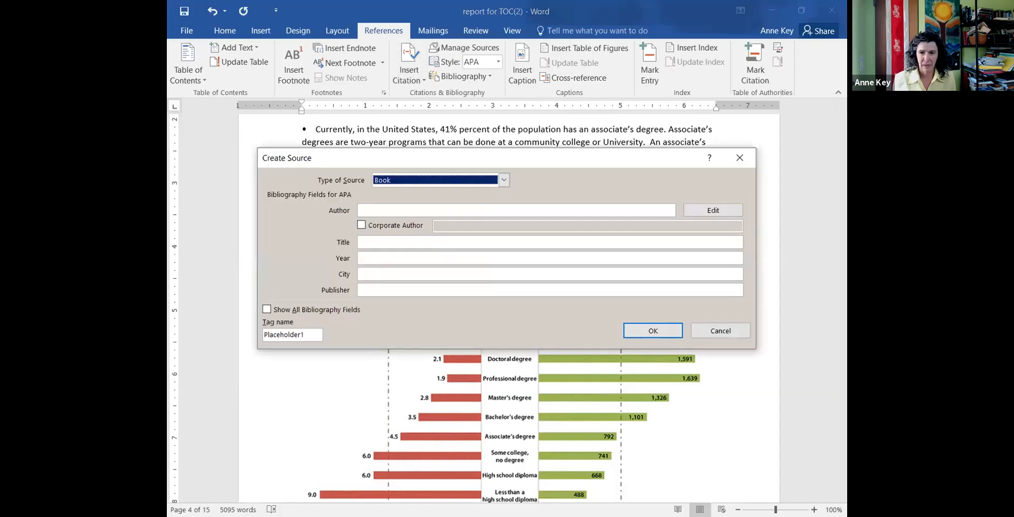
# - Set the new source's type to Web site and show all bibliography fields
pyautogui.click(503, 180)
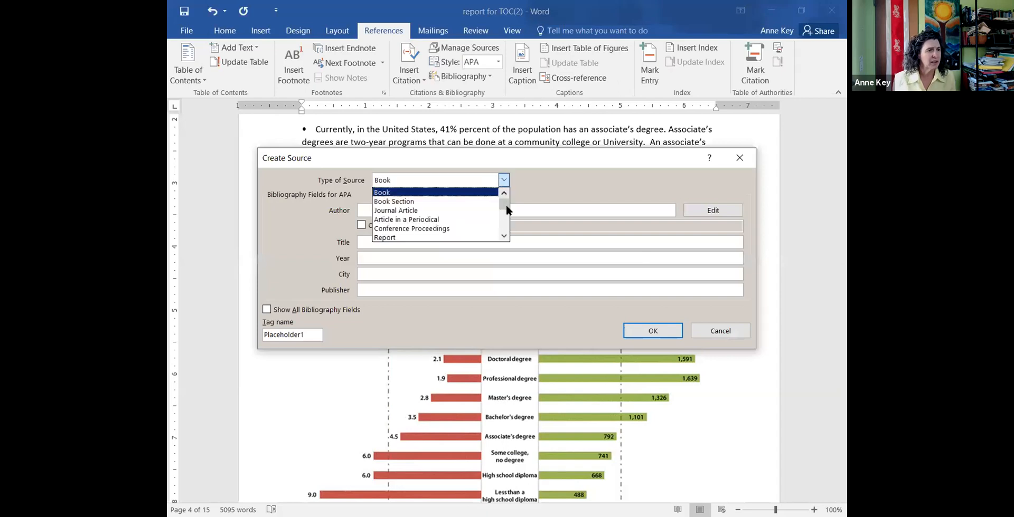
pyautogui.moveTo(506, 205); pyautogui.dragTo(475, 215)
pyautogui.click(422, 211)
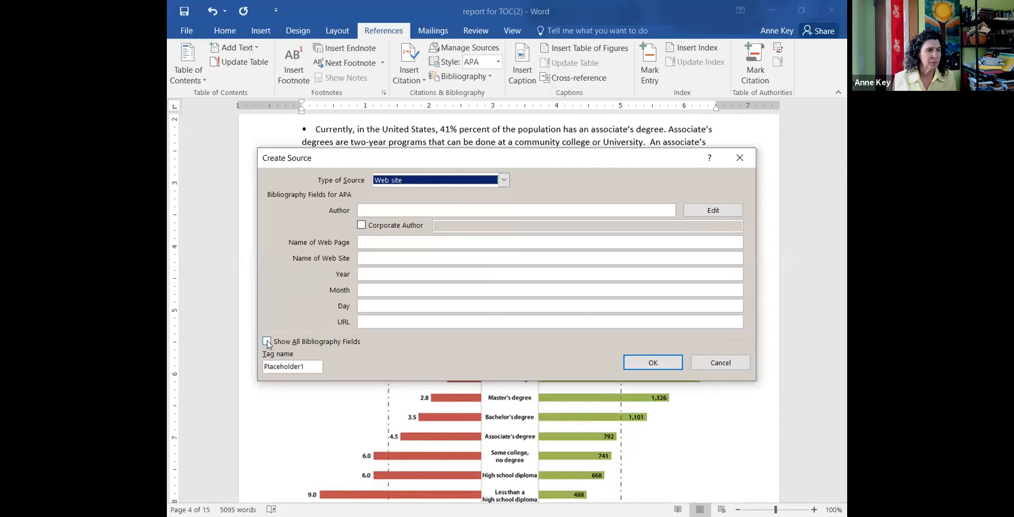
pyautogui.click(266, 341)
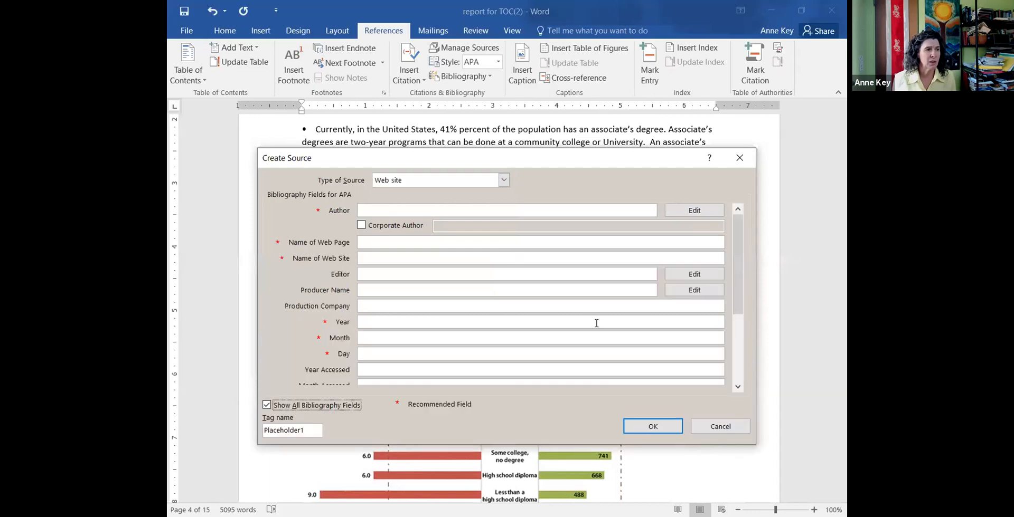
# - Enter the author's first initial and surname for the new web site source
pyautogui.click(455, 210)
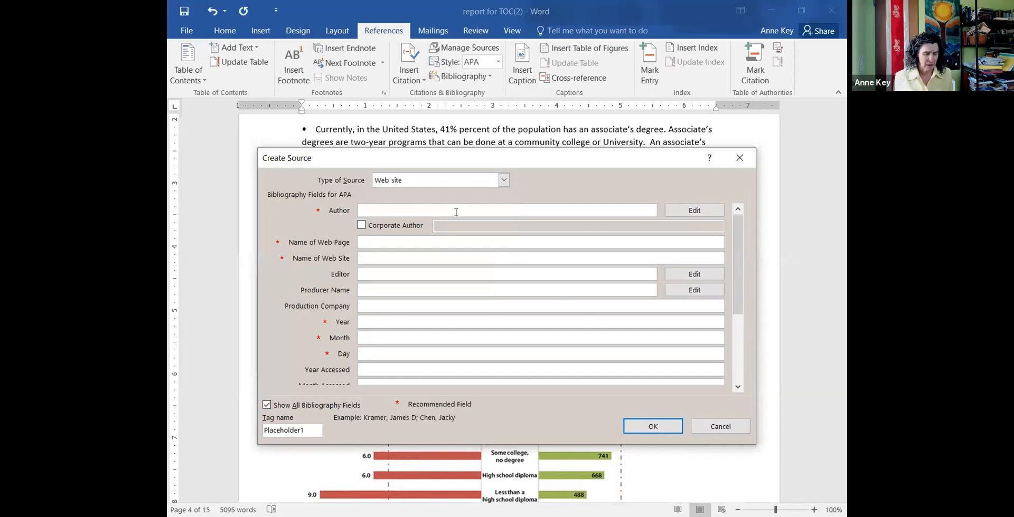
pyautogui.write('Ashley')
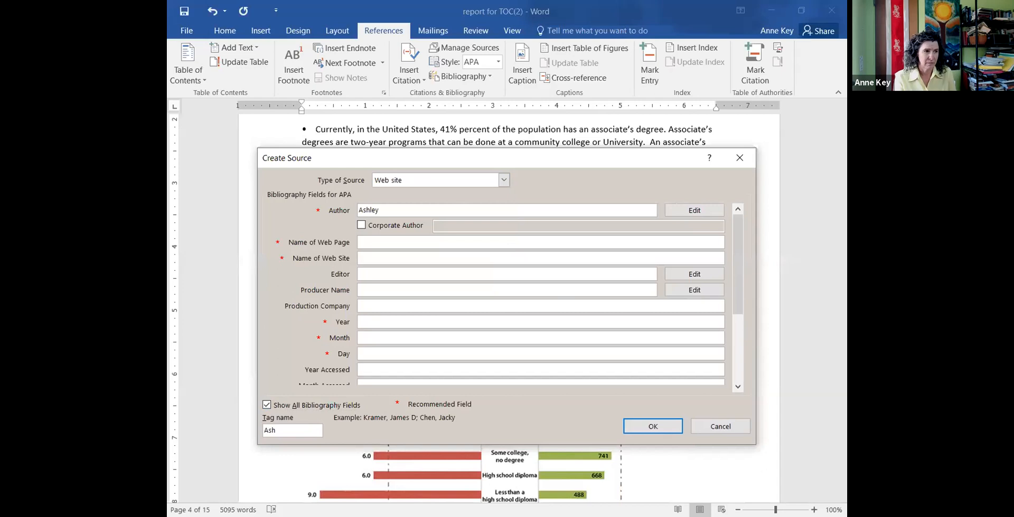
pyautogui.press('BackSpace')
pyautogui.press('BackSpace')
pyautogui.press('BackSpace')
pyautogui.press('BackSpace')
pyautogui.press('BackSpace')
pyautogui.write('Ashel')
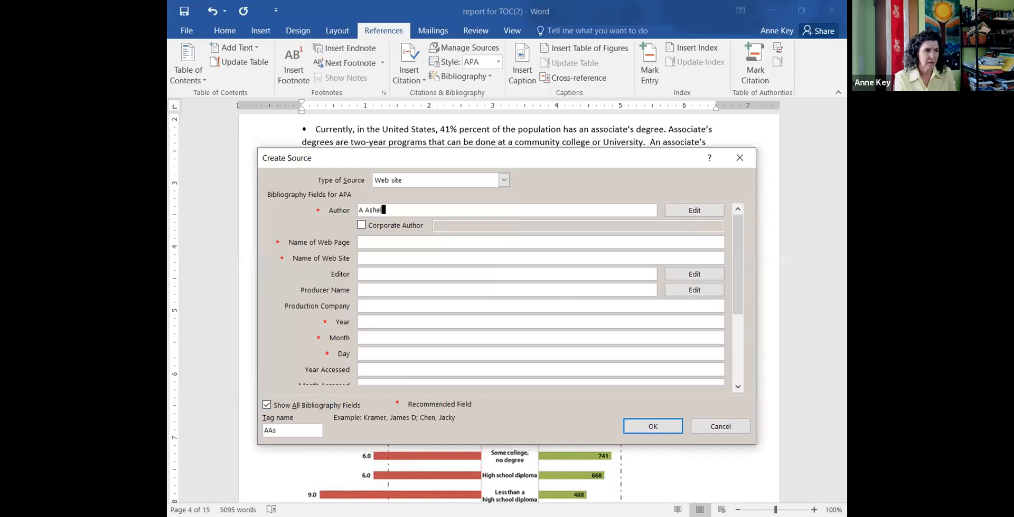
pyautogui.press('BackSpace')
pyautogui.press('BackSpace')
pyautogui.write('ley')
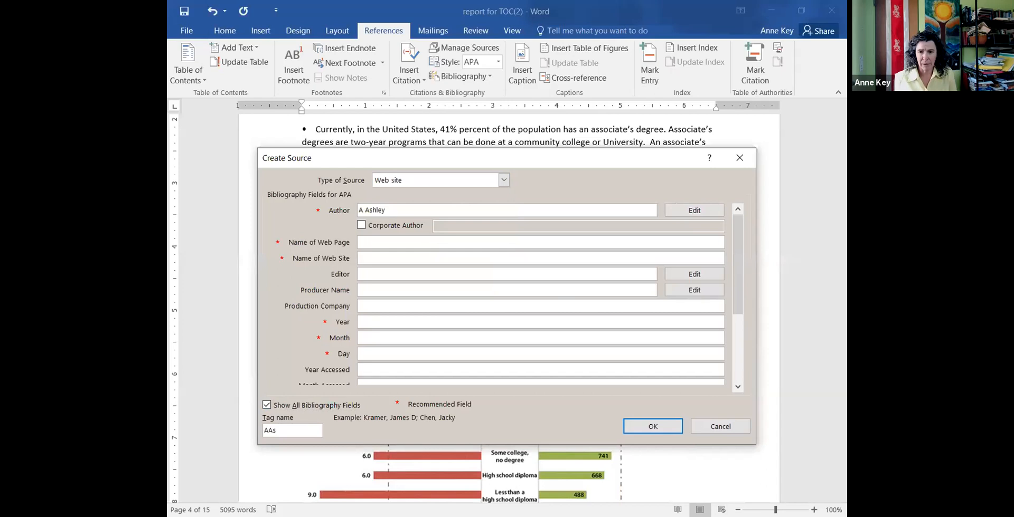
pyautogui.click(423, 242)
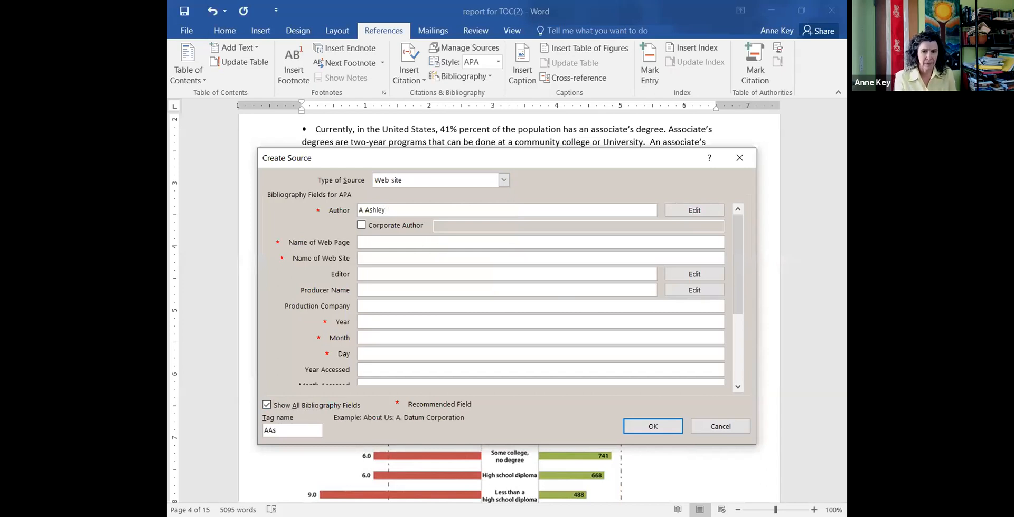
pyautogui.write('Money C')
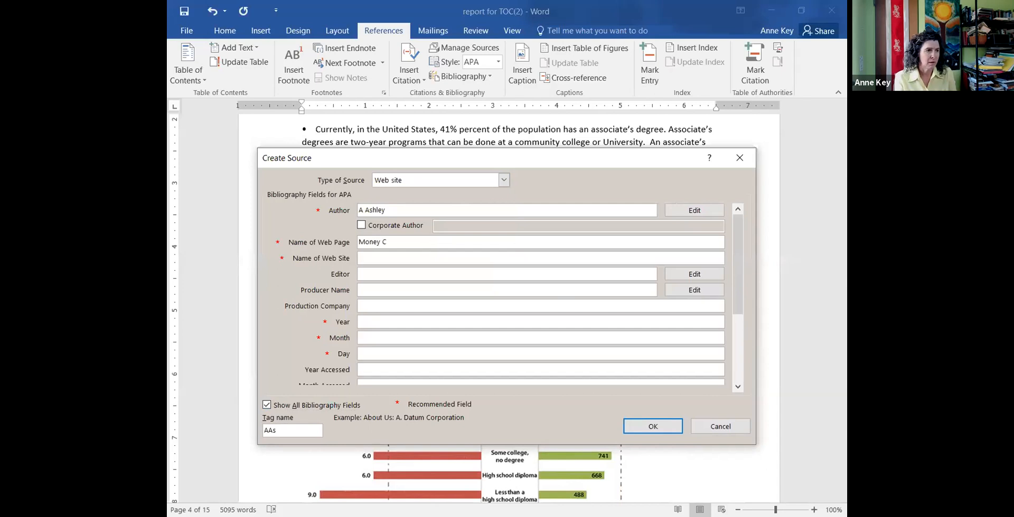
pyautogui.write('rashers')
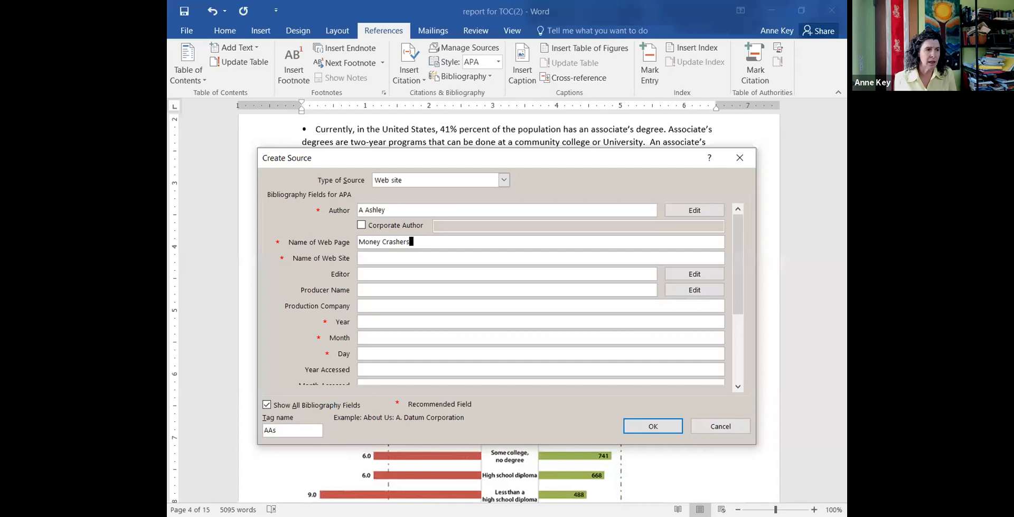
pyautogui.press('Tab')
# - Set the source's web page name to "Benefits of Attending Community College for Two Years to Save Money" and its web site name to "Money Crashers"
pyautogui.click(414, 244)
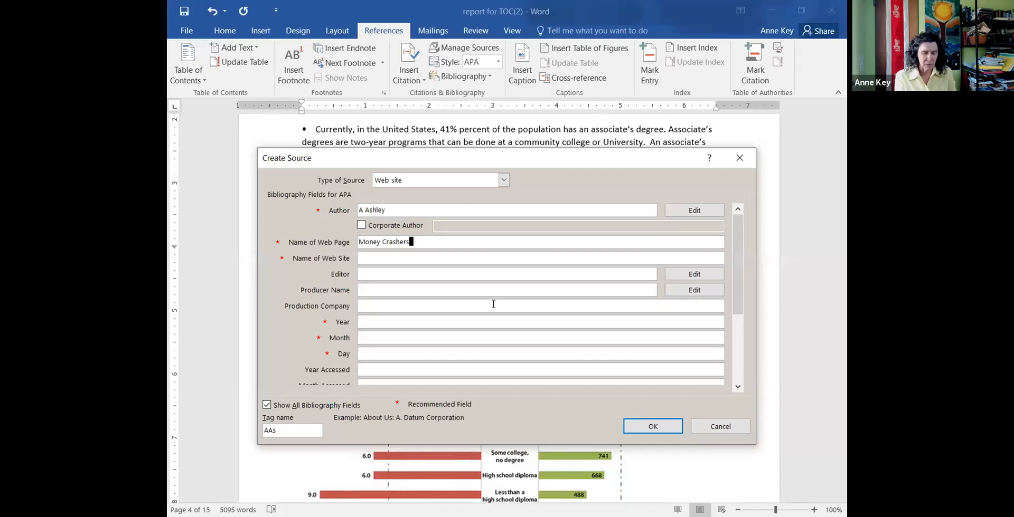
pyautogui.hotkey('shift', 'Home')
pyautogui.write('Benefits of Attending Community Colle')
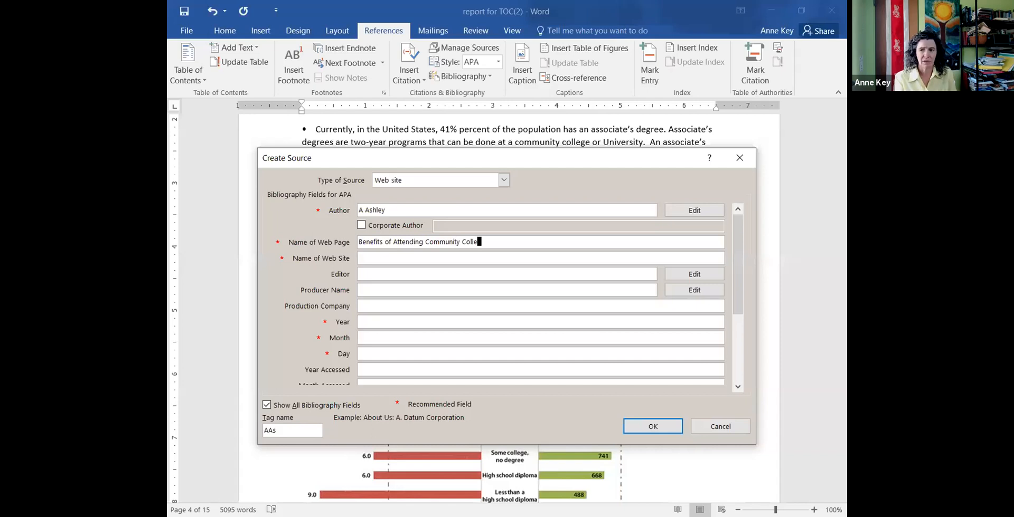
pyautogui.write('ge for Two Years to Save Money')
pyautogui.click(406, 260)
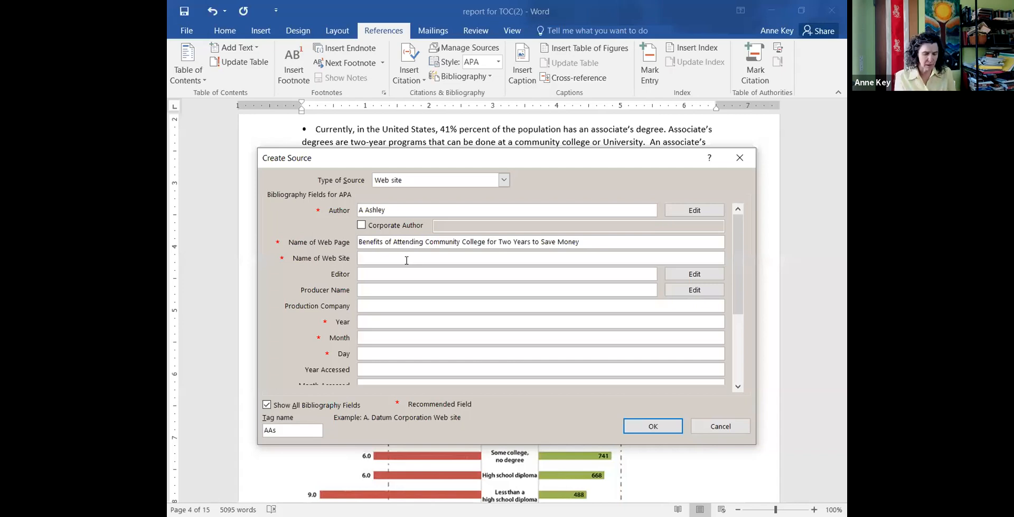
pyautogui.write('Money Crashers')
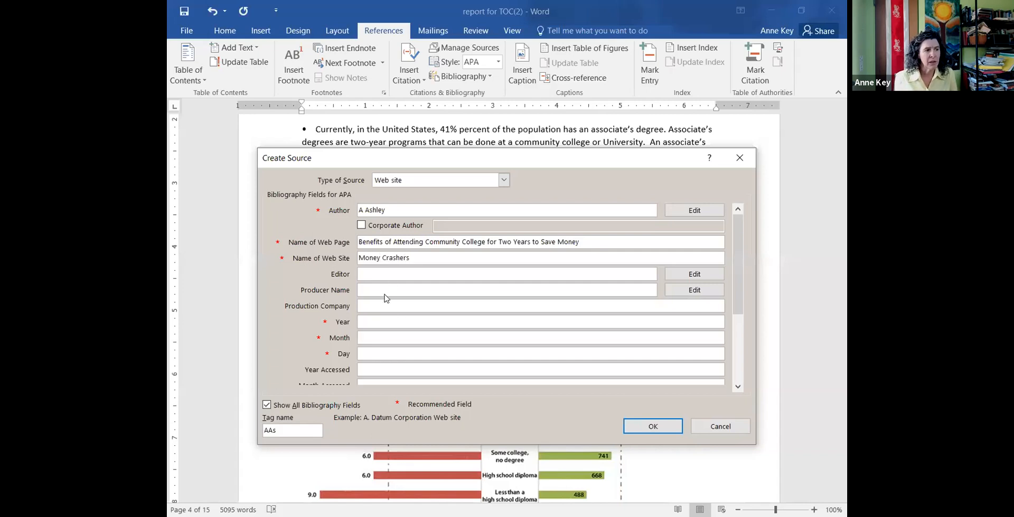
# - Enter 6/17/2020 as the source's year accessed, leaving the publication year blank
pyautogui.click(378, 324)
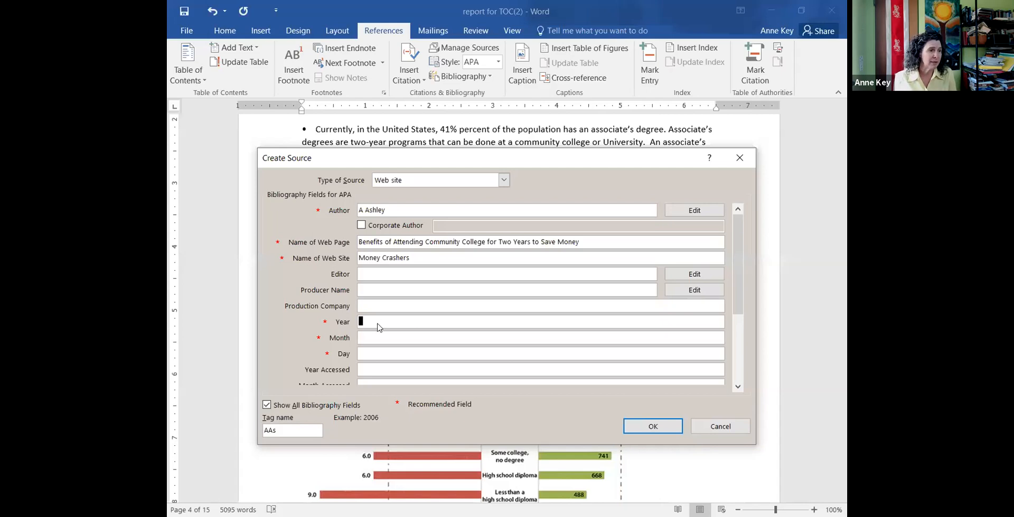
pyautogui.moveTo(737, 262); pyautogui.dragTo(733, 294)
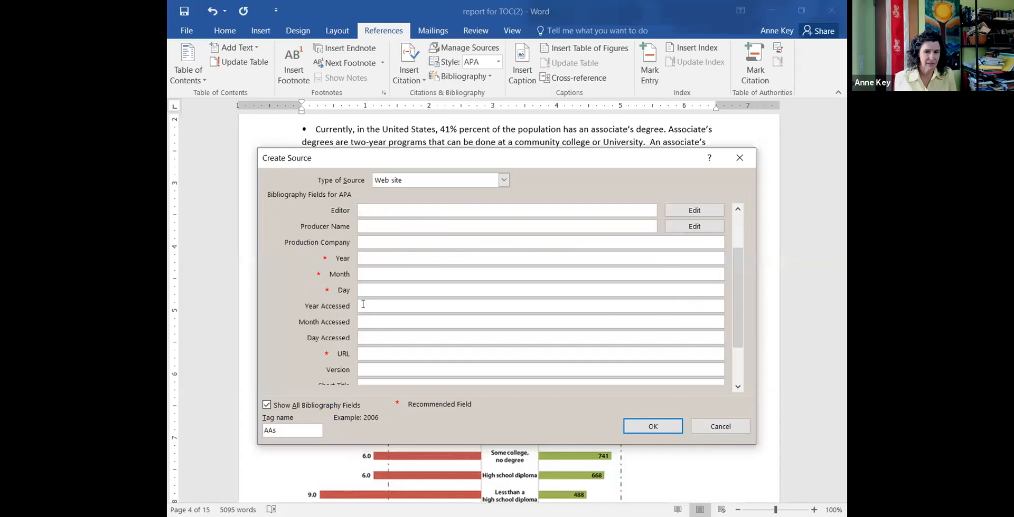
pyautogui.click(362, 304)
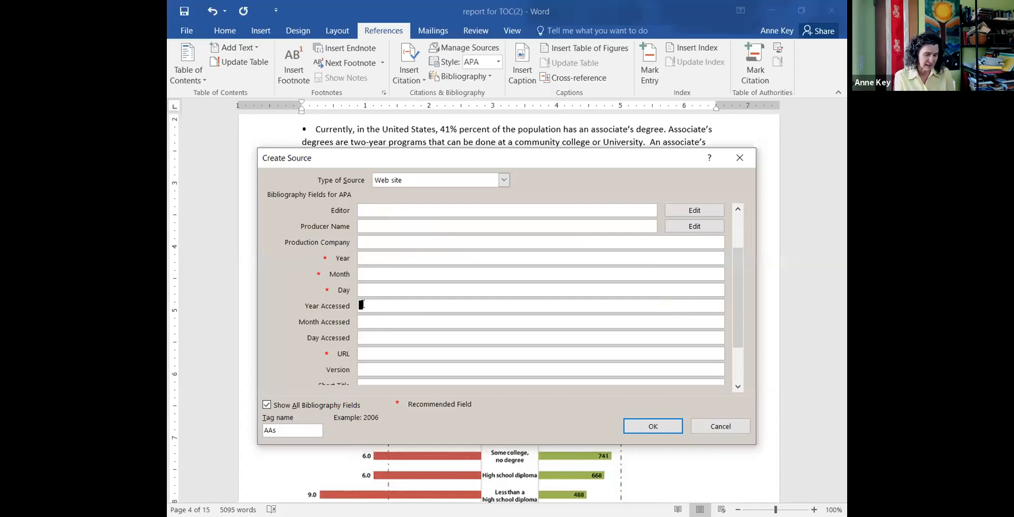
pyautogui.write('6')
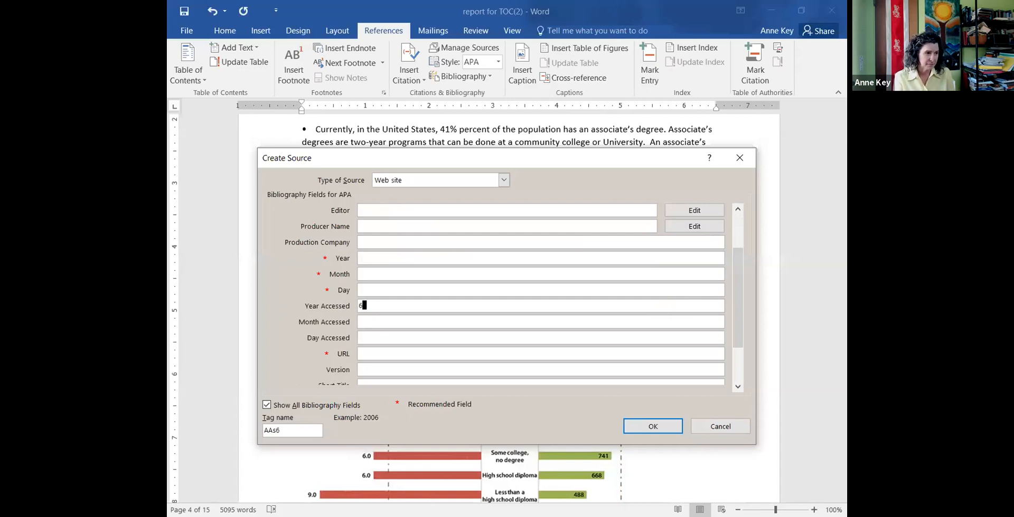
pyautogui.write('/17/2020')
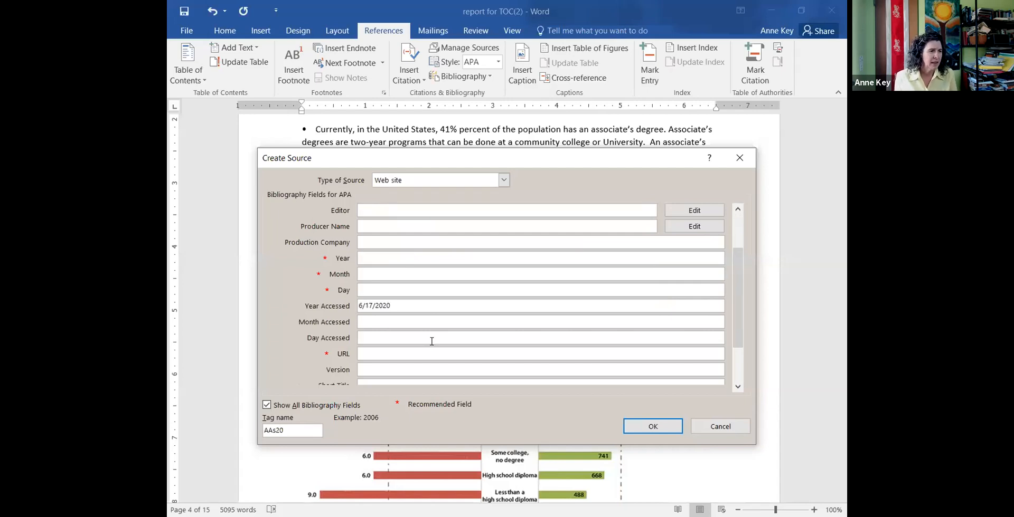
pyautogui.click(362, 354)
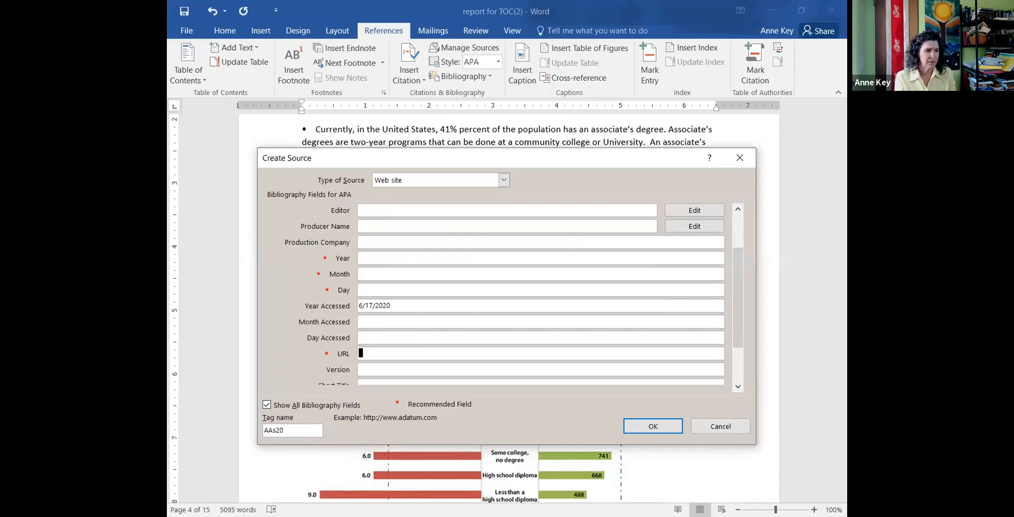
pyautogui.write('www.moneycrashers.com/benefits-of-community-college/')
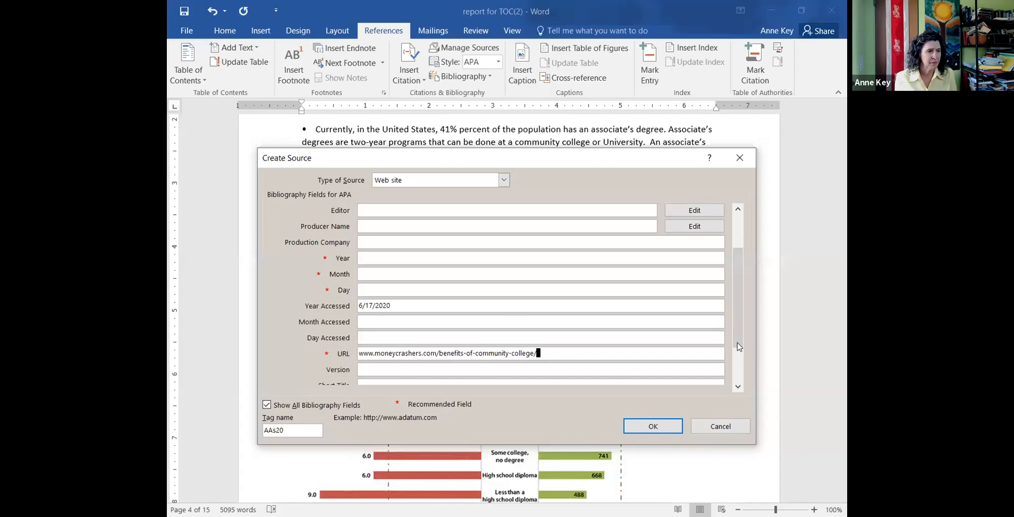
pyautogui.click(740, 375)
pyautogui.moveTo(742, 376); pyautogui.dragTo(739, 358)
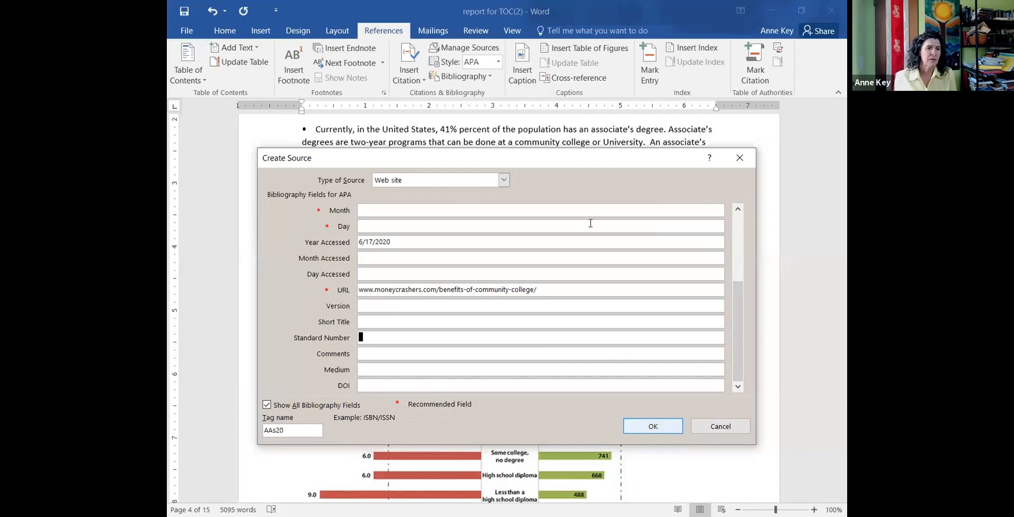
pyautogui.press('Return')
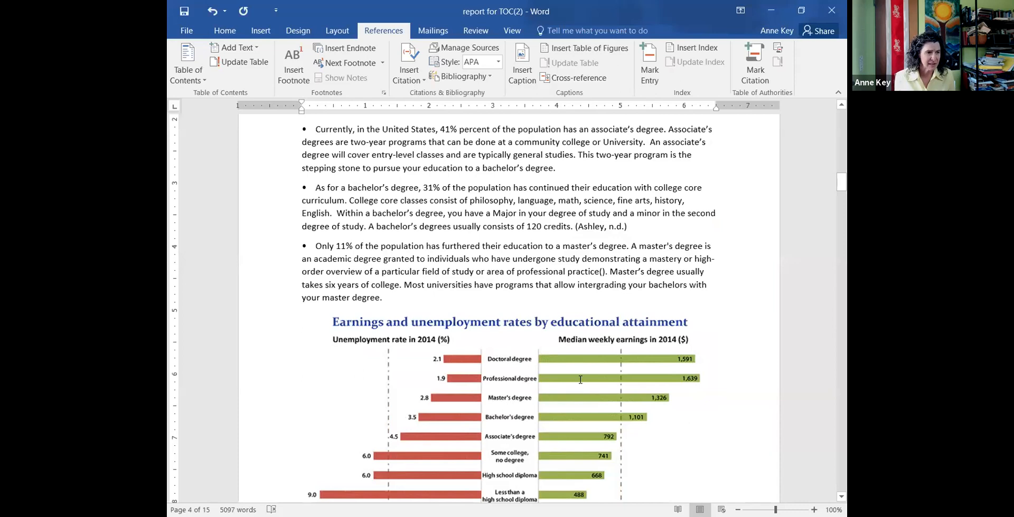
# - Insert a page break after the U.S. Bureau of Labor Statistics entry at the end of the References list
pyautogui.scroll(-10, 580, 379)
pyautogui.scroll(-10, 580, 381)
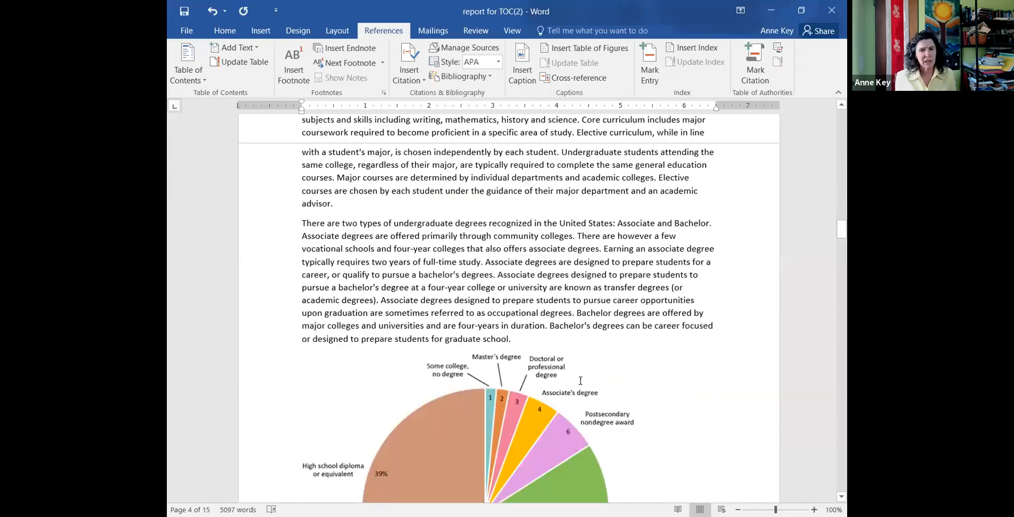
pyautogui.scroll(-10, 580, 381)
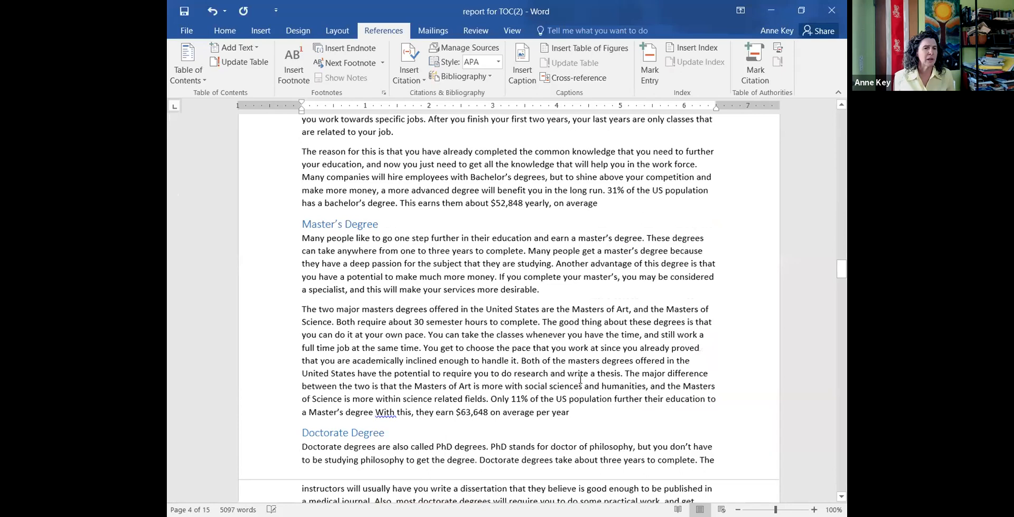
pyautogui.scroll(-10, 580, 379)
pyautogui.scroll(-10, 580, 380)
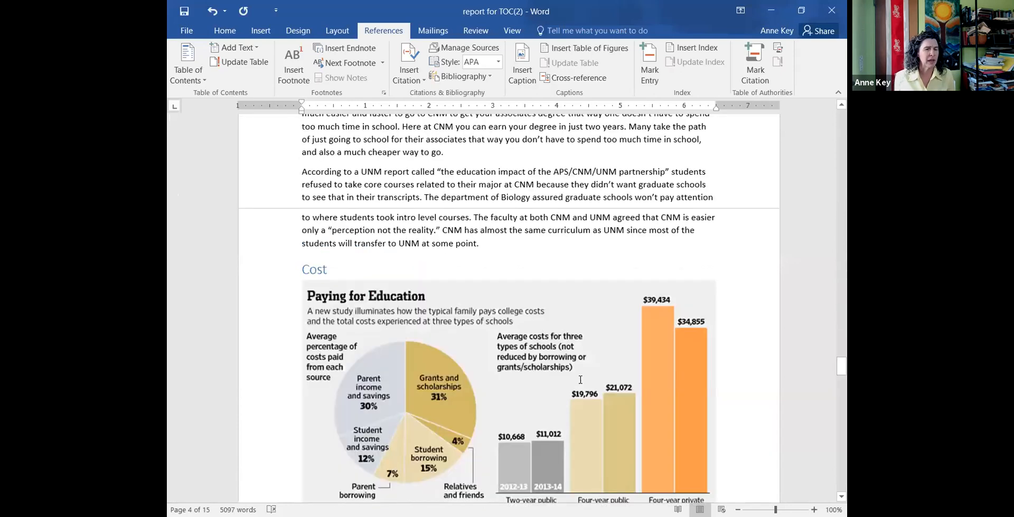
pyautogui.scroll(-10, 580, 380)
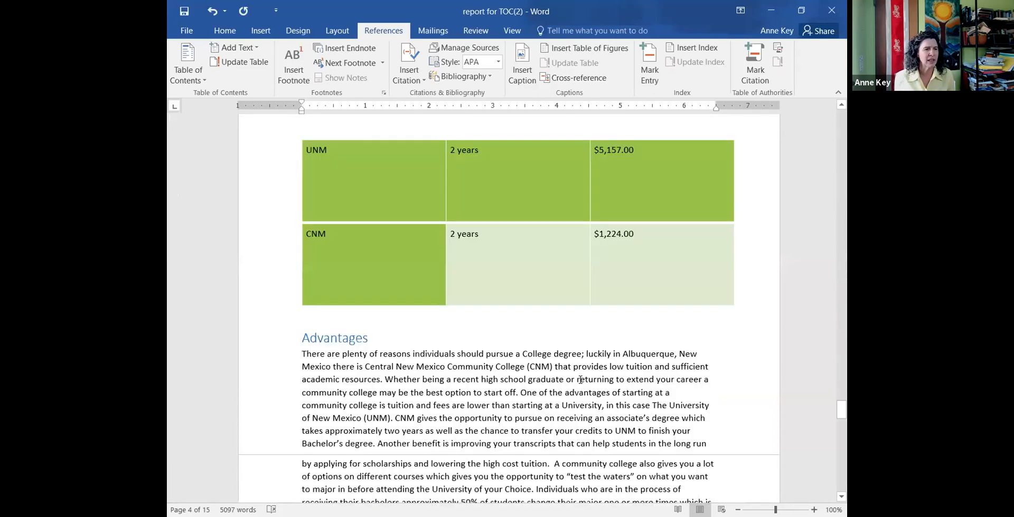
pyautogui.scroll(-10, 580, 380)
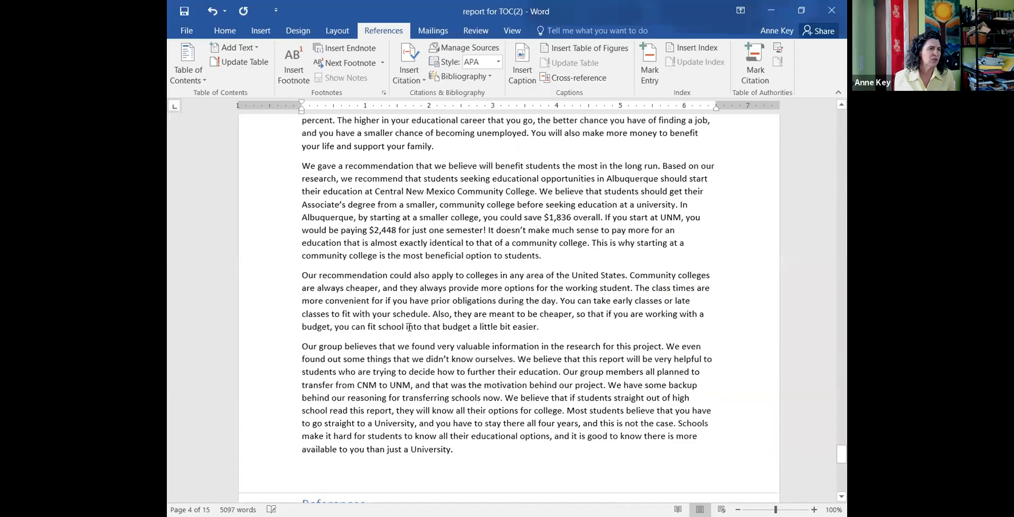
pyautogui.scroll(-10, 409, 327)
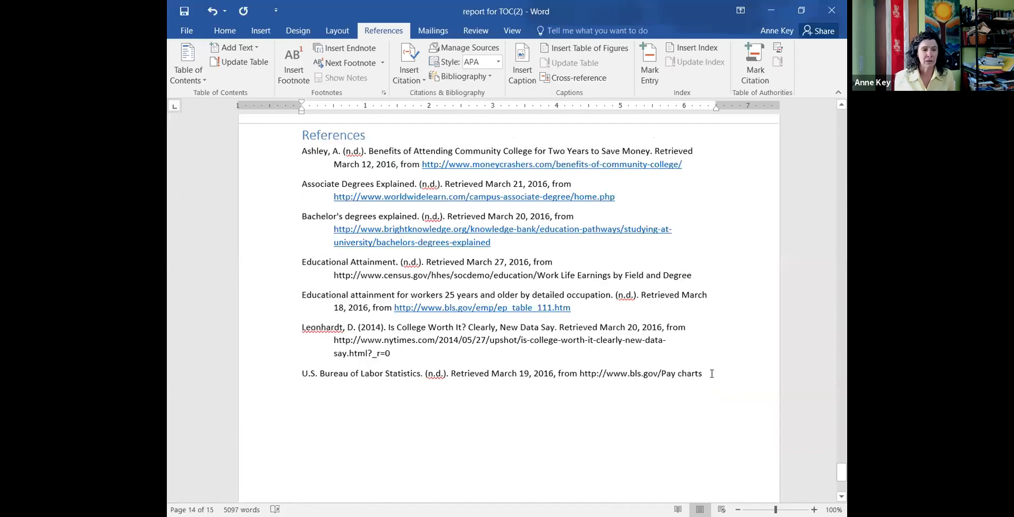
pyautogui.click(711, 373)
pyautogui.hotkey('ctrl', 'Return')
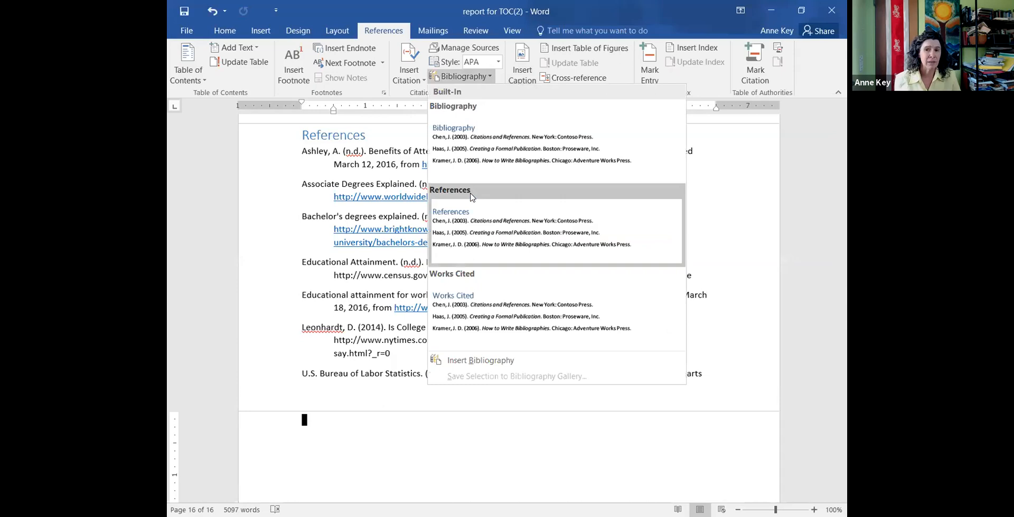
# - Insert the automatic bibliography labeled References on the new page after the manually written References list
pyautogui.click(470, 195)
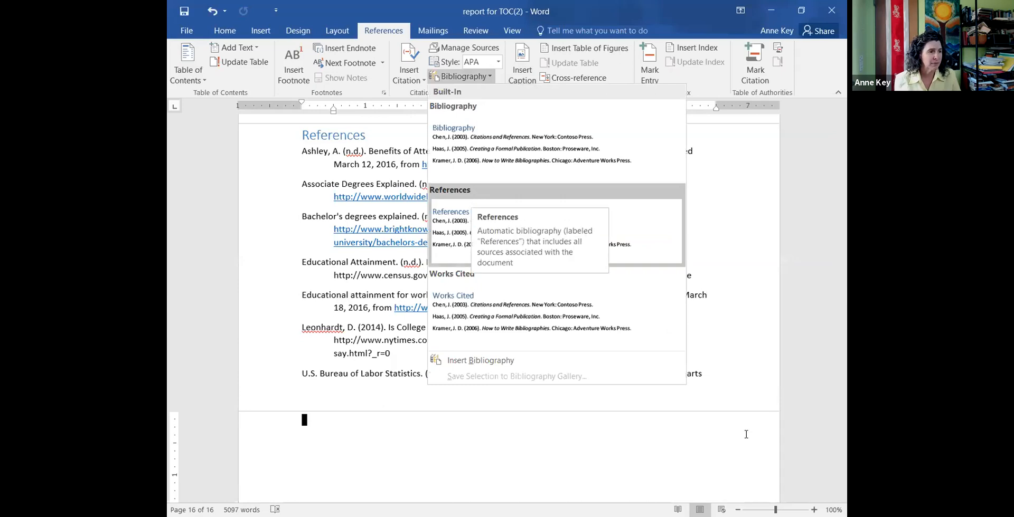
pyautogui.scroll(-4, 747, 434)
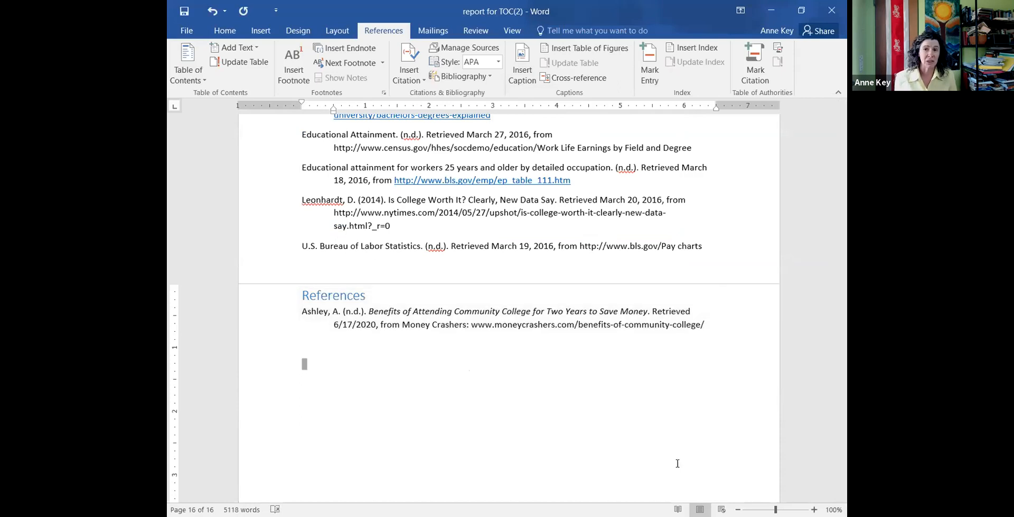
pyautogui.click(723, 324)
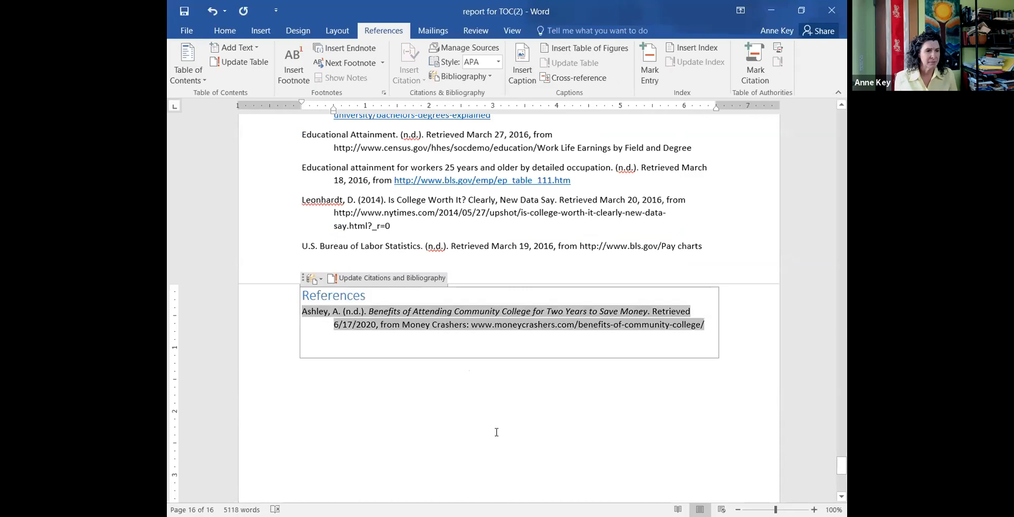
# - Insert a page break below the automatic references list and add a table of figures for the Figure captions on the new page
pyautogui.click(312, 397)
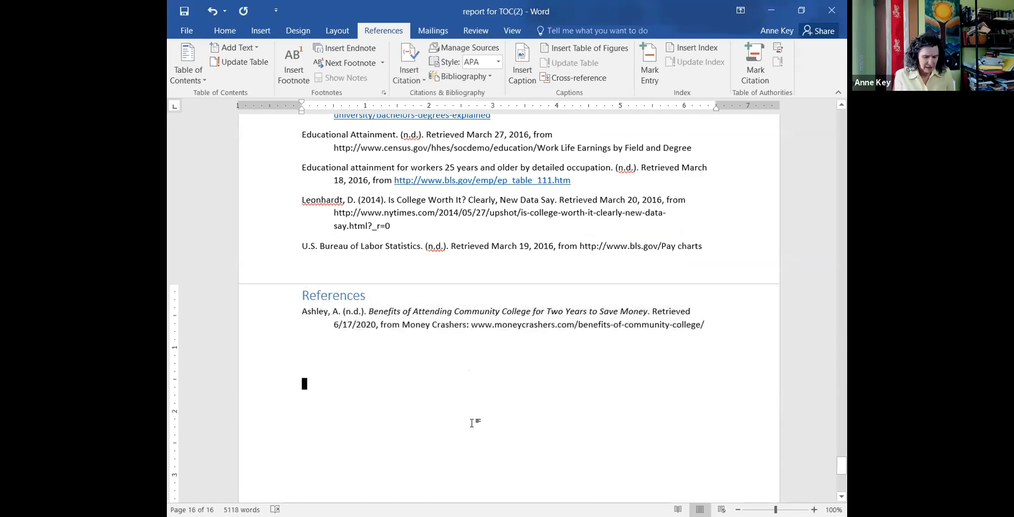
pyautogui.hotkey('ctrl', 'Return')
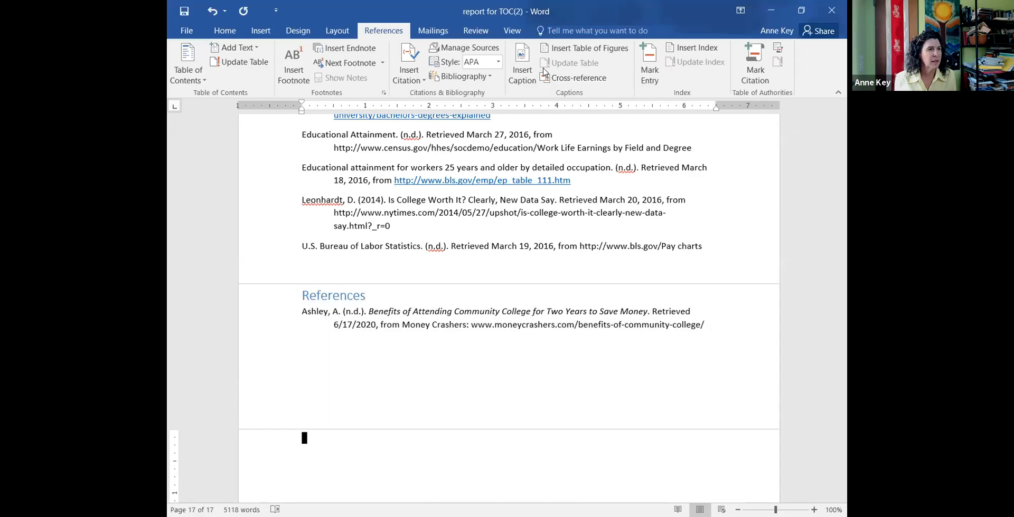
pyautogui.click(582, 50)
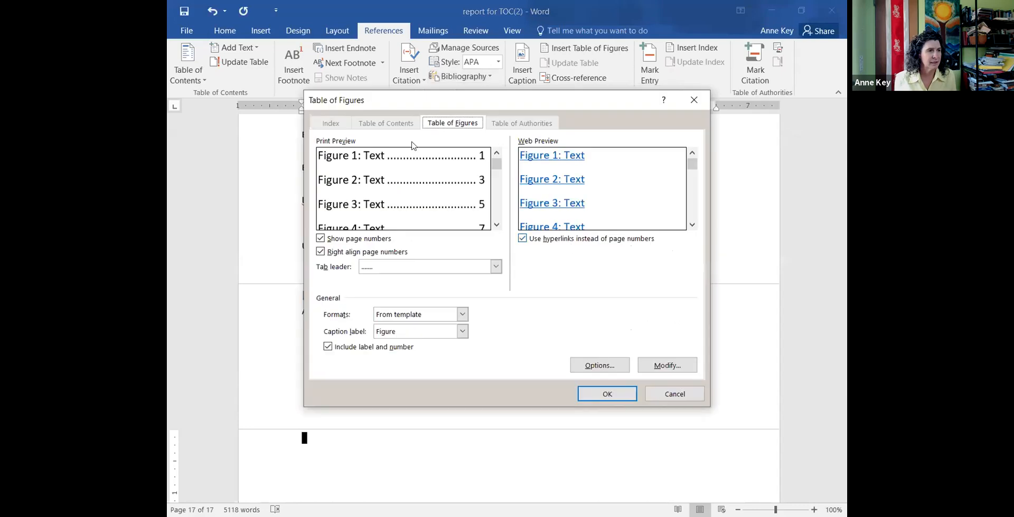
pyautogui.click(607, 395)
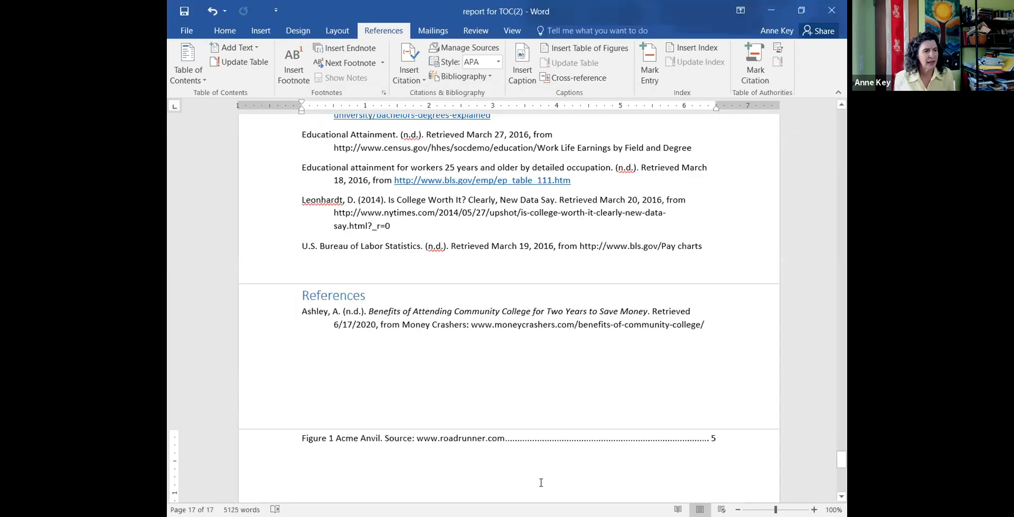
# - Add the title "Table of Figures" on its own line above the figure list and format it as Heading 1
pyautogui.scroll(-2, 301, 373)
pyautogui.click(301, 373)
pyautogui.press('Return')
pyautogui.write('Table of Figures')
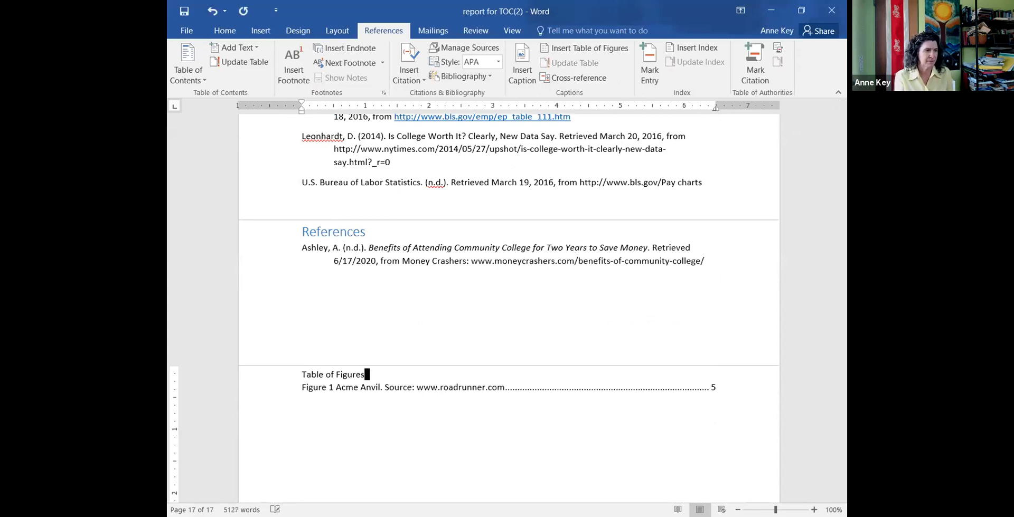
pyautogui.press('Return')
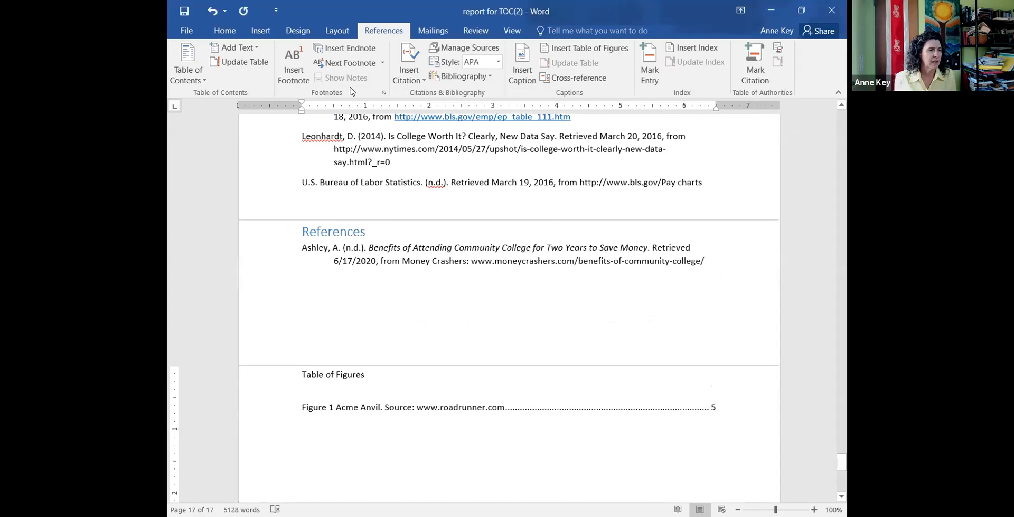
pyautogui.hotkey('shift', 'Up')
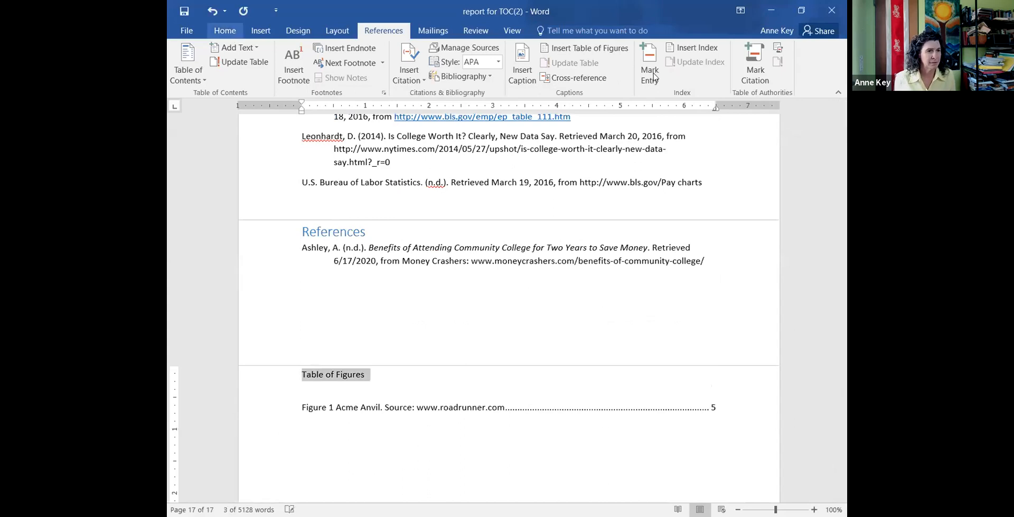
pyautogui.click(225, 31)
pyautogui.click(645, 66)
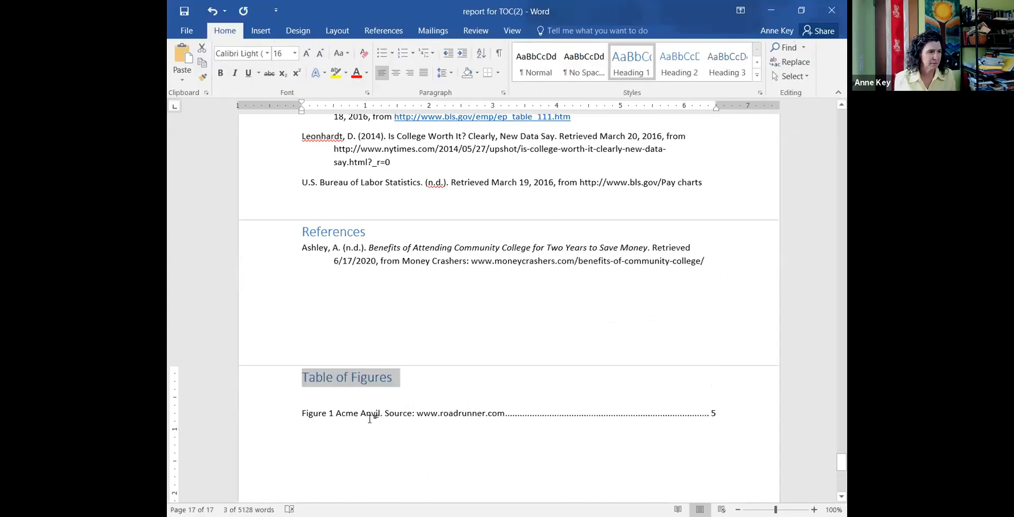
pyautogui.click(354, 427)
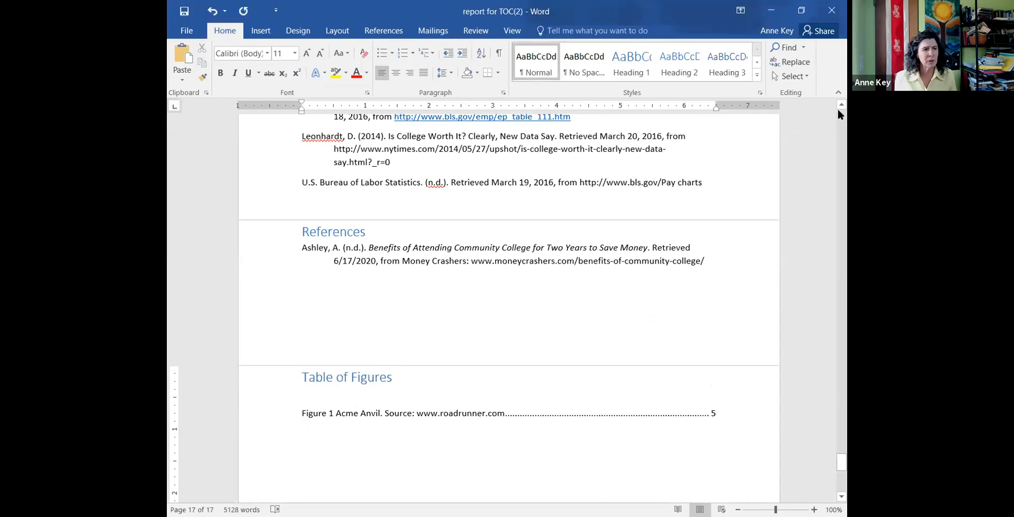
# - Update the entire table of contents to include the new References and Table of Figures headings
pyautogui.moveTo(841, 462); pyautogui.dragTo(838, 111)
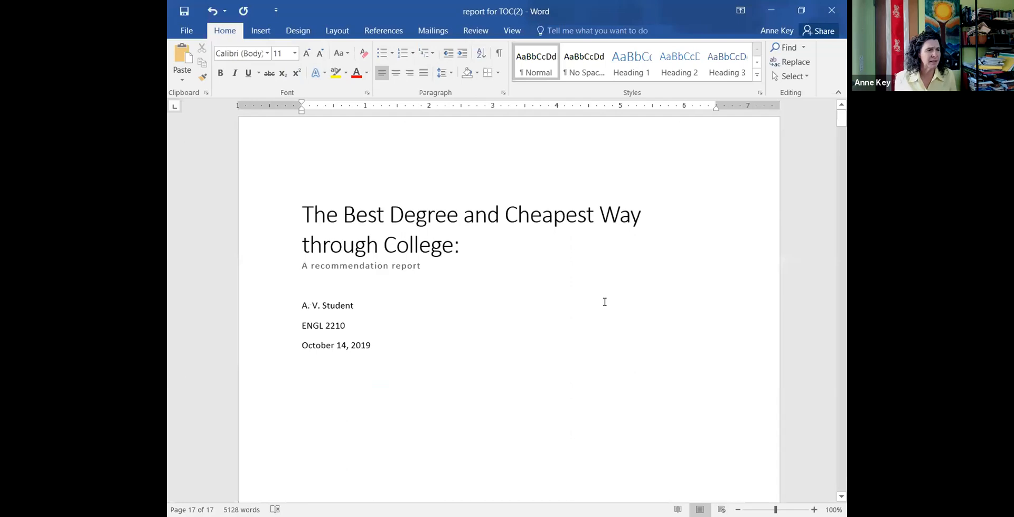
pyautogui.scroll(-10, 414, 233)
pyautogui.scroll(-8, 372, 230)
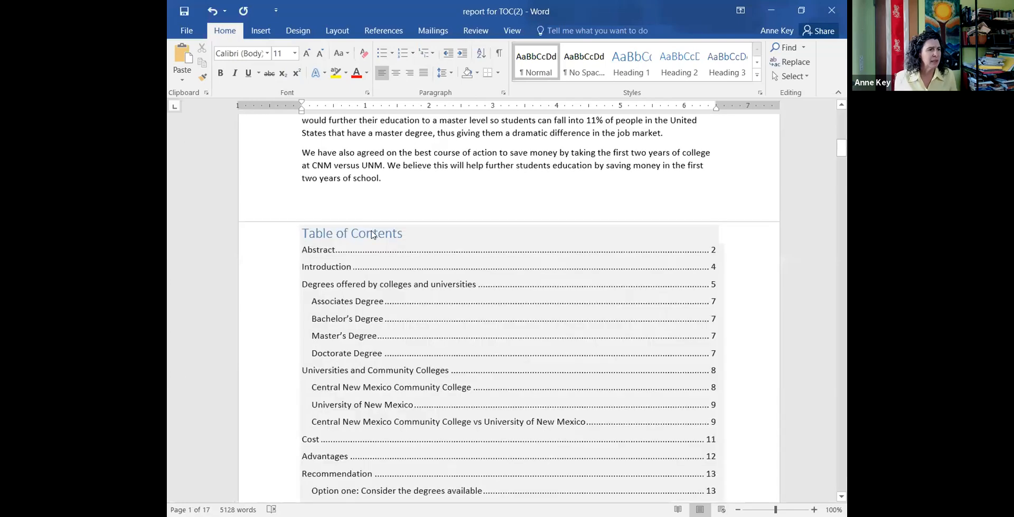
pyautogui.click(373, 234)
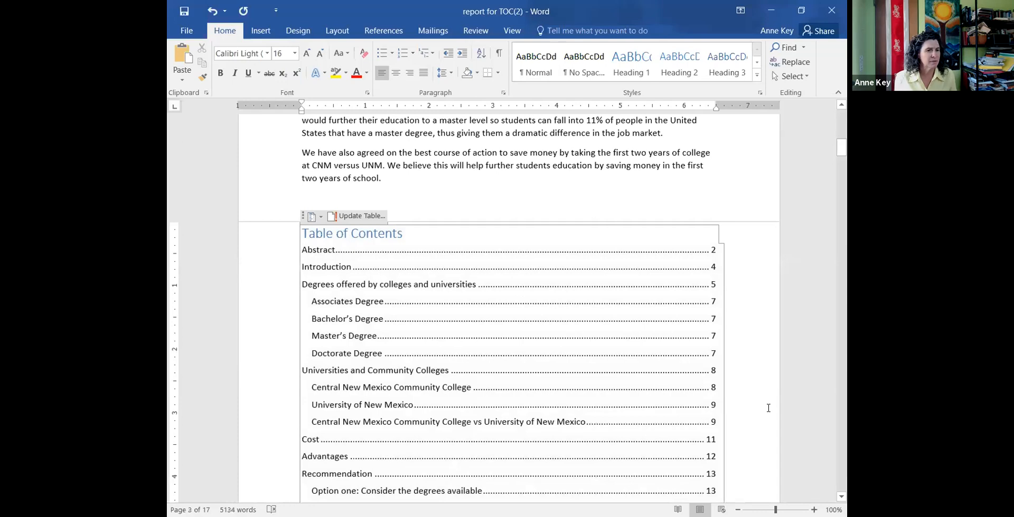
pyautogui.scroll(-5, 338, 390)
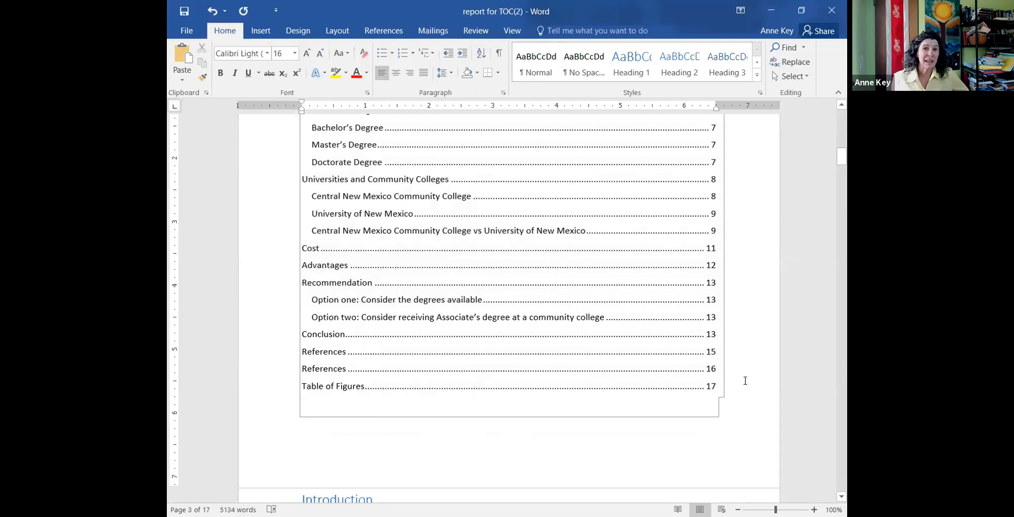
# - Export the report as a PDF/XPS document and publish it
pyautogui.scroll(10, 745, 380)
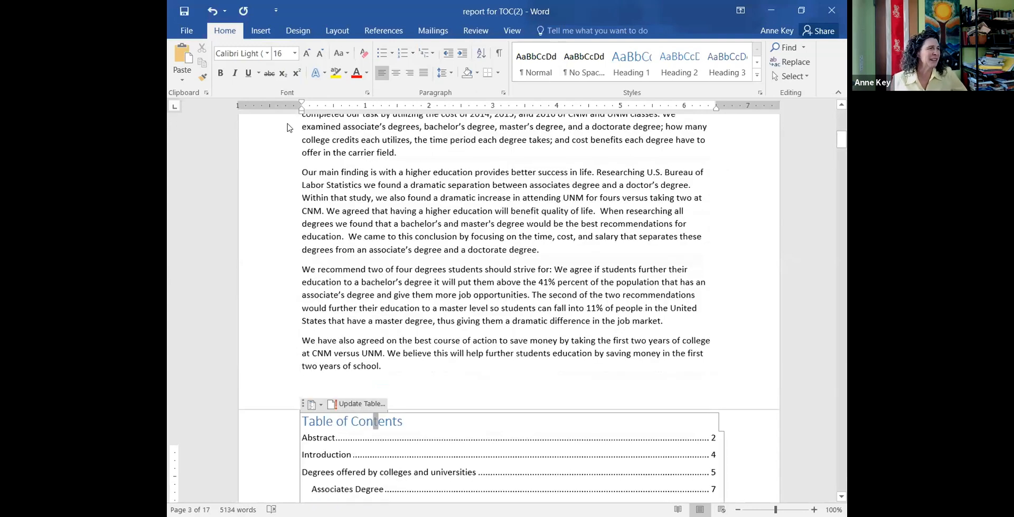
pyautogui.scroll(4, 289, 127)
pyautogui.hotkey('alt', 'f')
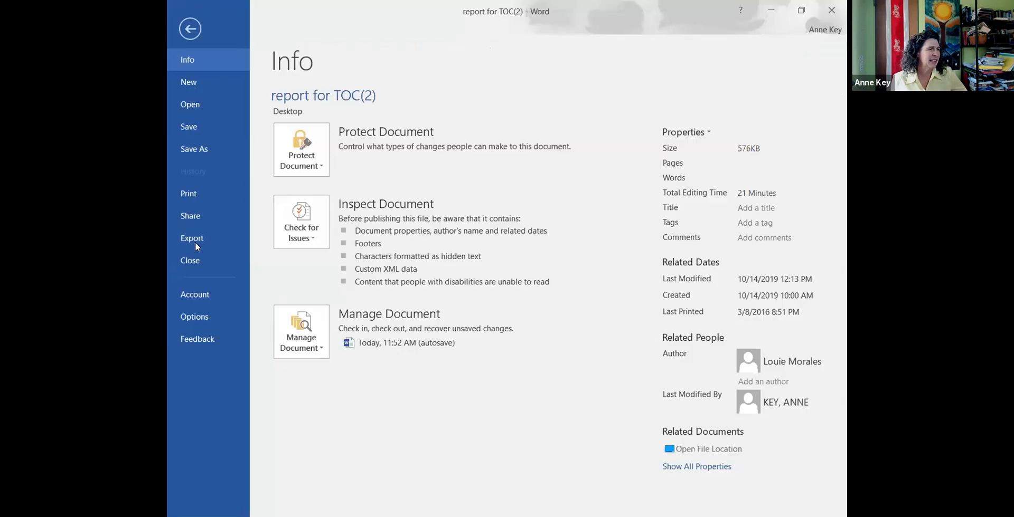
pyautogui.click(195, 241)
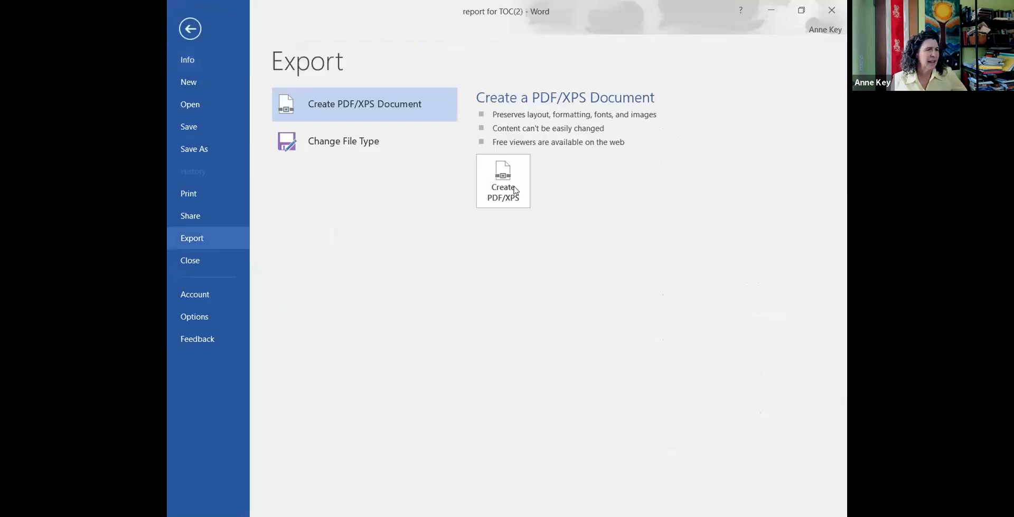
pyautogui.click(504, 182)
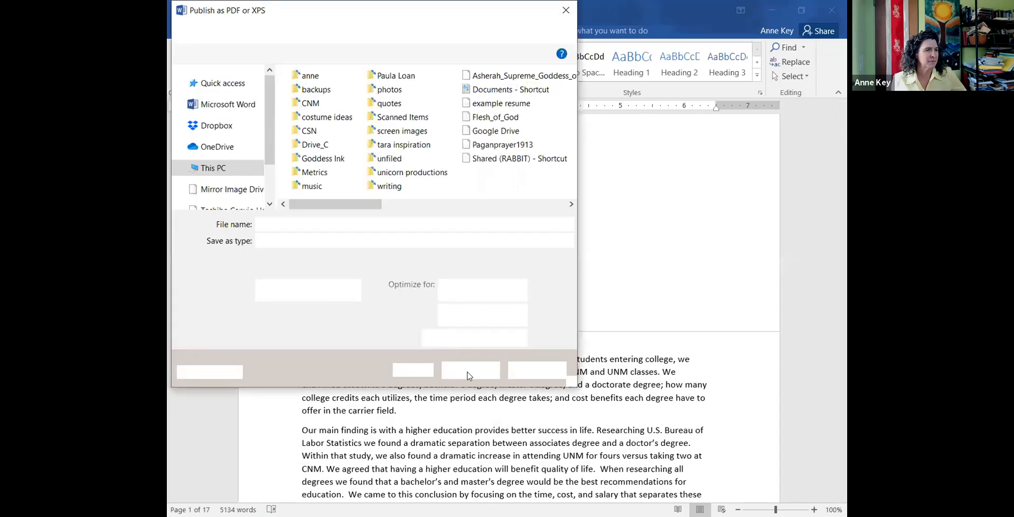
pyautogui.click(467, 372)
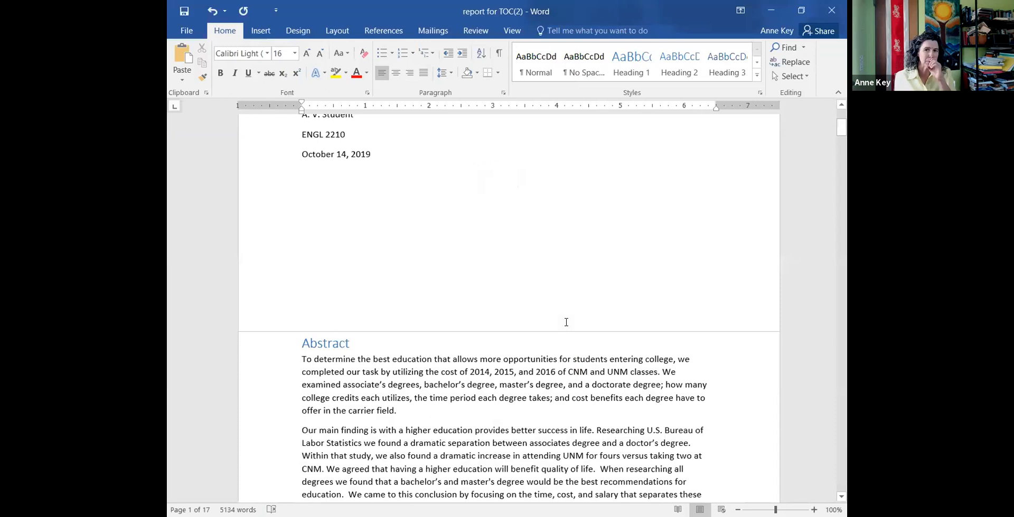